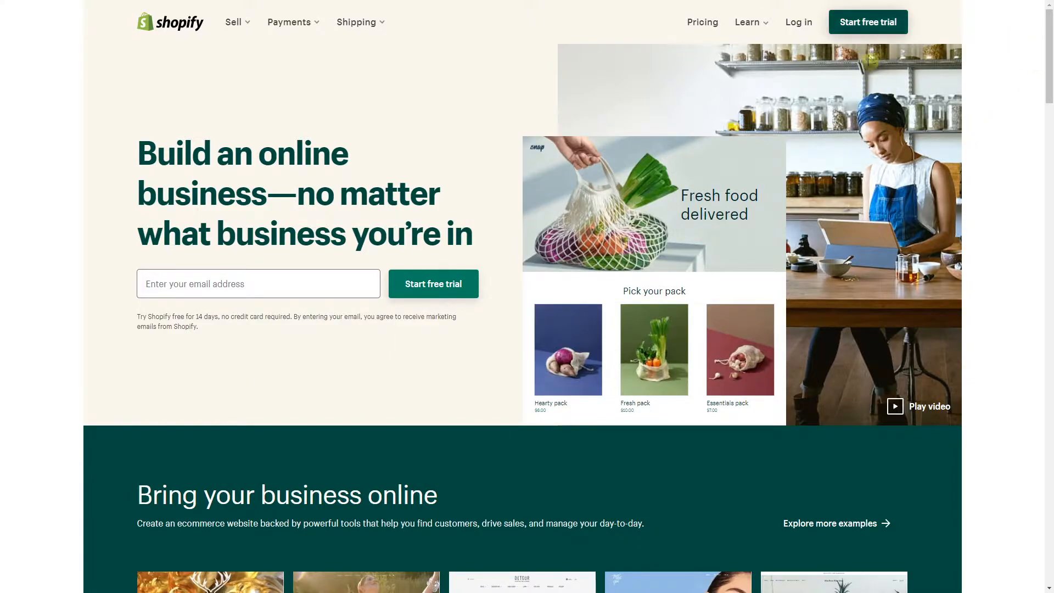
Start a free trial with an e-mail address, a password and the store name 'Myshopi'
{"action": "left_click", "coordinate": [884, 32]}
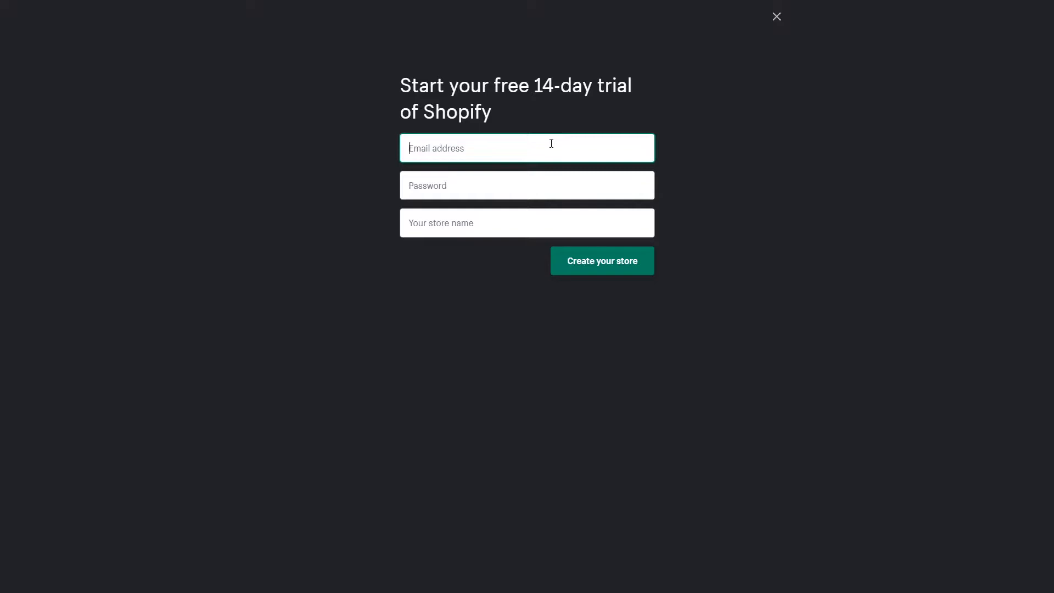
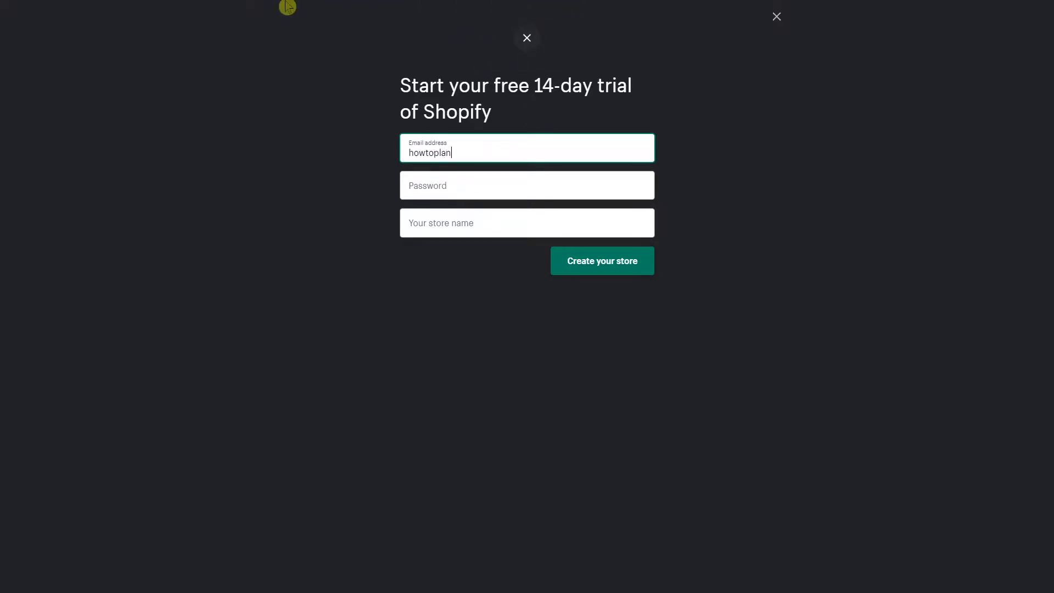
{"action": "key", "text": "Tab"}
{"action": "type", "text": "•••••"}
{"action": "key", "text": "Tab"}
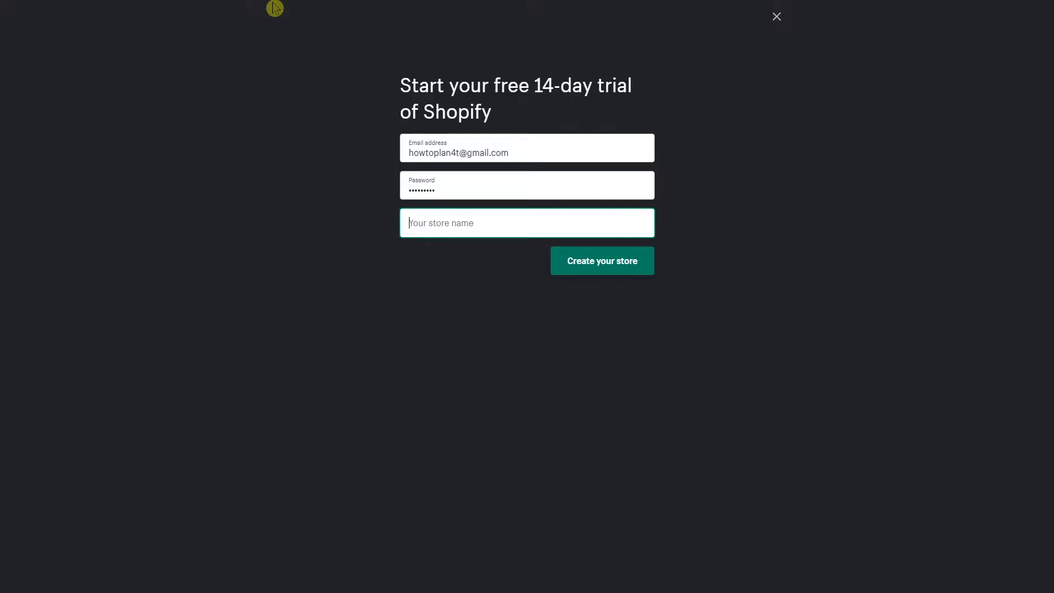
{"action": "type", "text": "Myshopi"}
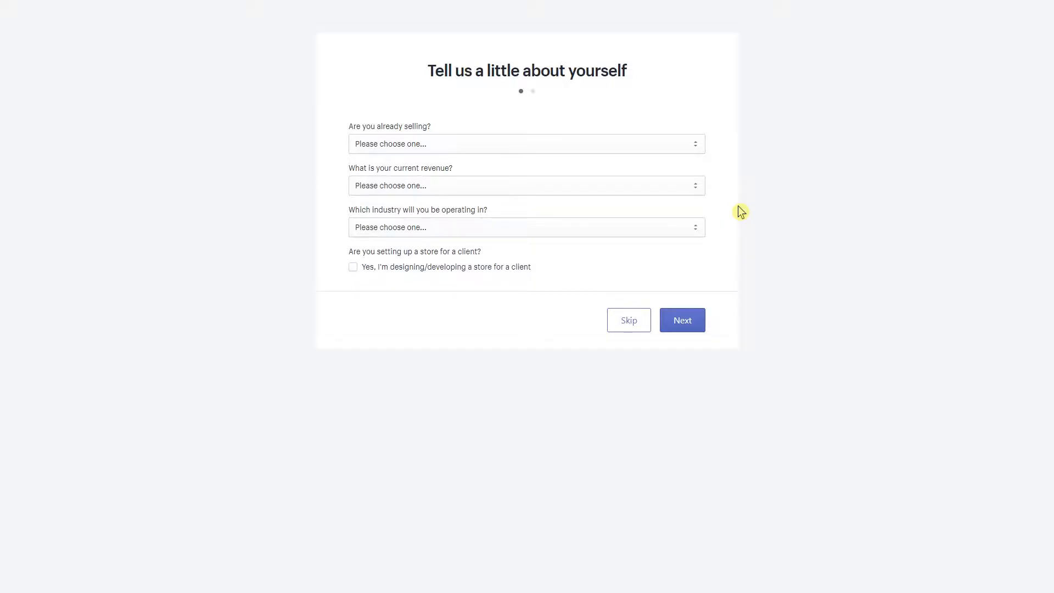
Answer that you're not selling products yet and are just playing around
{"action": "left_click", "coordinate": [443, 143]}
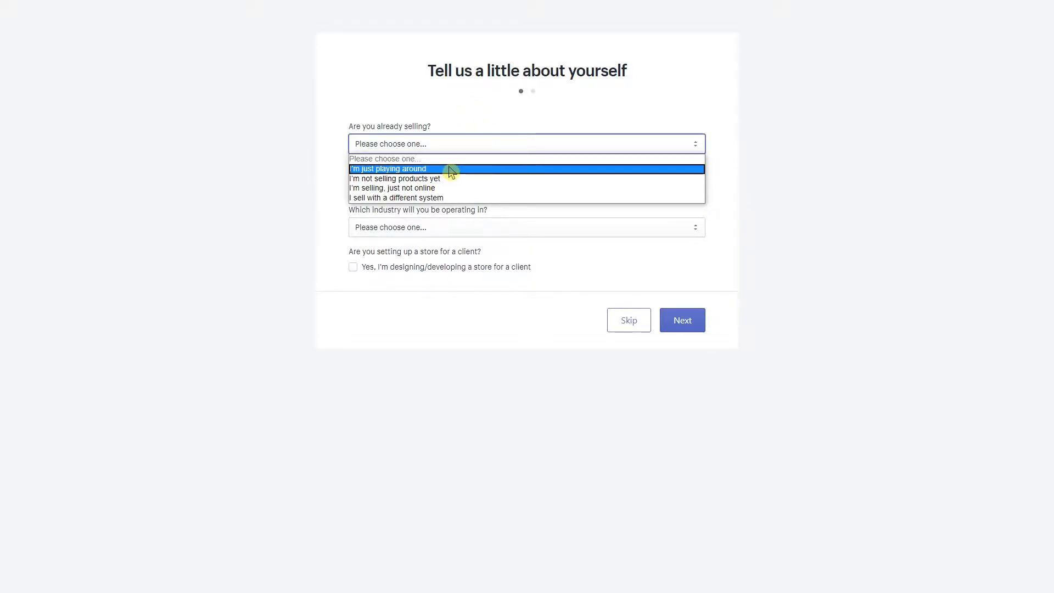
{"action": "left_click", "coordinate": [451, 169]}
{"action": "left_click", "coordinate": [468, 144]}
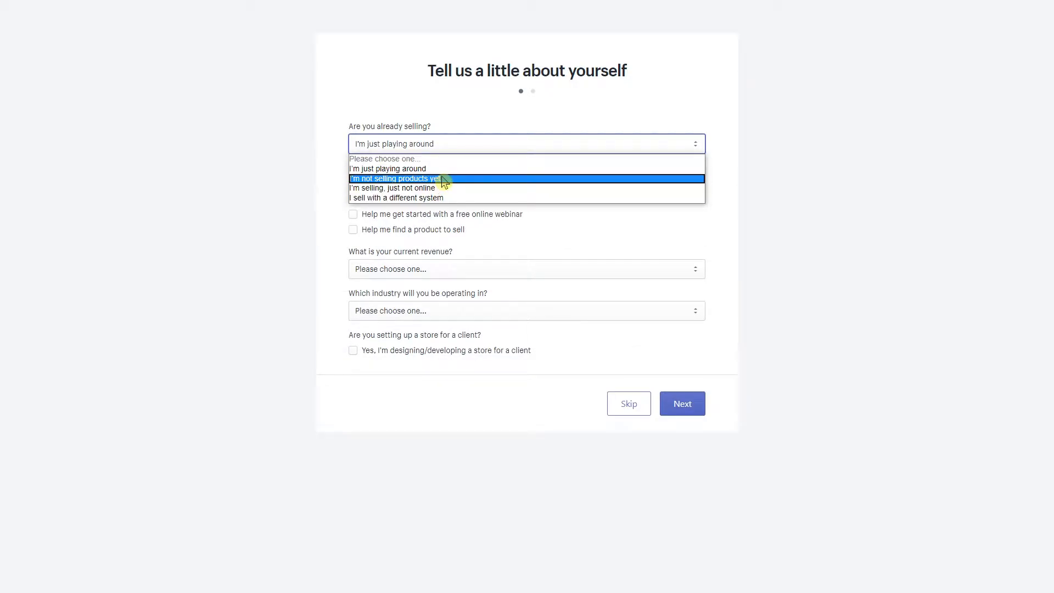
{"action": "left_click", "coordinate": [320, 207]}
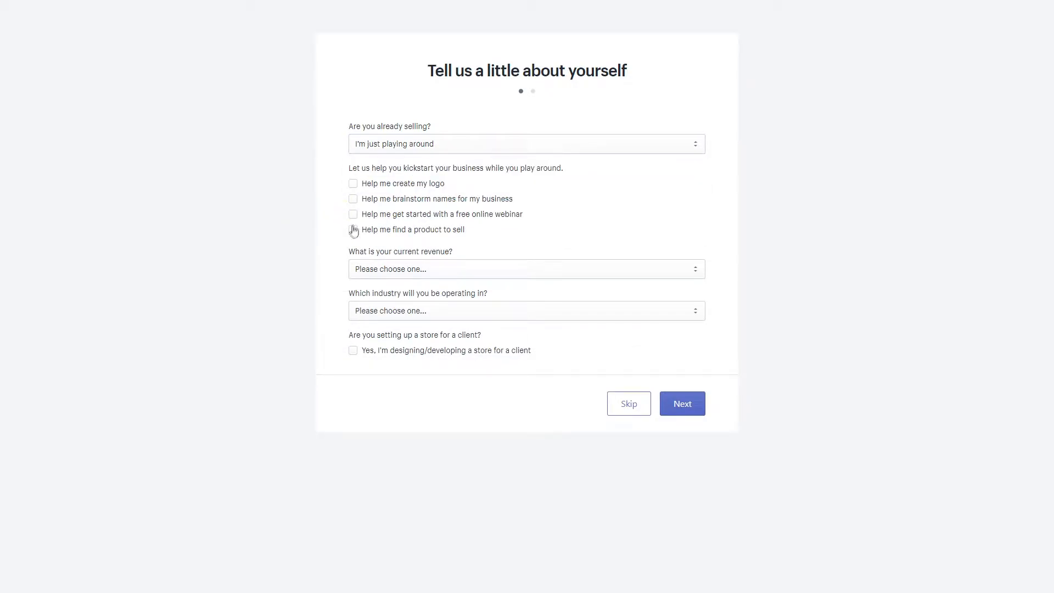
{"action": "left_click", "coordinate": [402, 151]}
{"action": "left_click", "coordinate": [396, 177]}
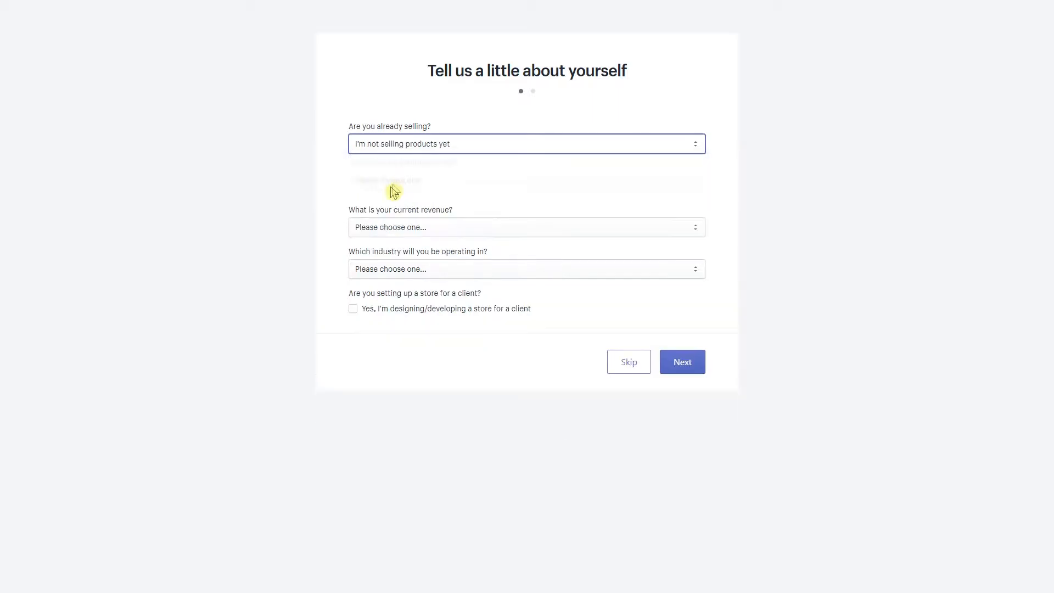
{"action": "left_click", "coordinate": [376, 190]}
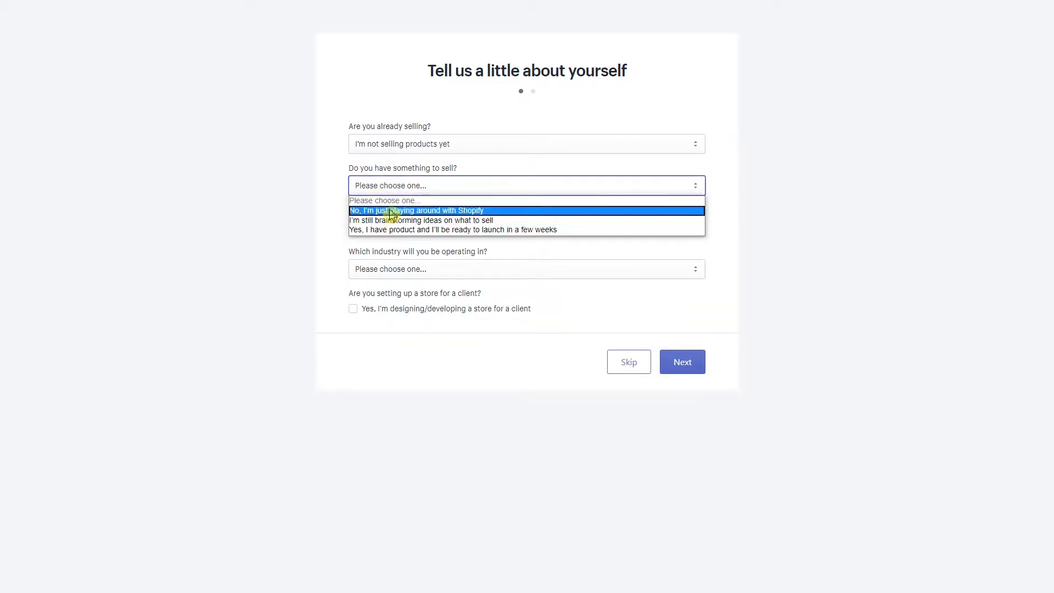
{"action": "left_click", "coordinate": [392, 208]}
Set revenue to Up to €5,000 EUR and industry to Furniture, then continue
{"action": "left_click_drag", "start_coordinate": [348, 212], "coordinate": [485, 217]}
{"action": "left_click", "coordinate": [466, 233]}
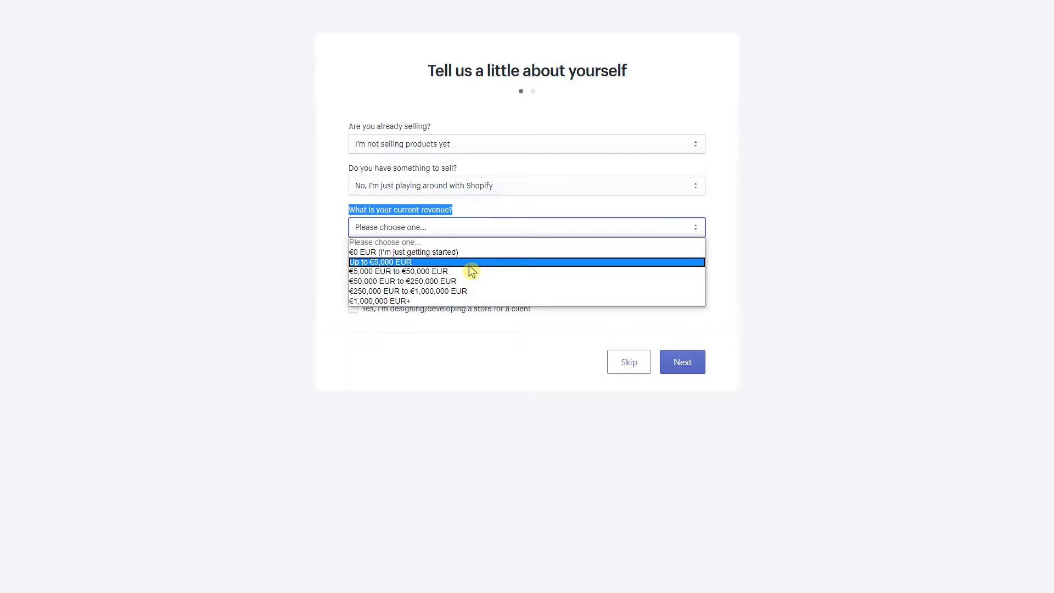
{"action": "left_click", "coordinate": [469, 266]}
{"action": "left_click_drag", "start_coordinate": [355, 252], "coordinate": [504, 258]}
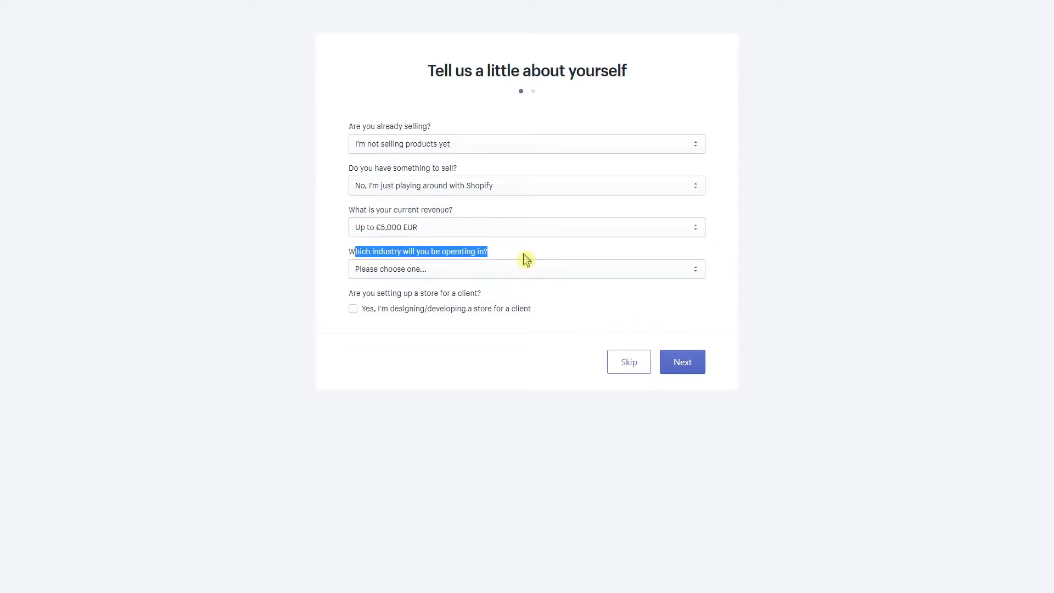
{"action": "left_click", "coordinate": [482, 273]}
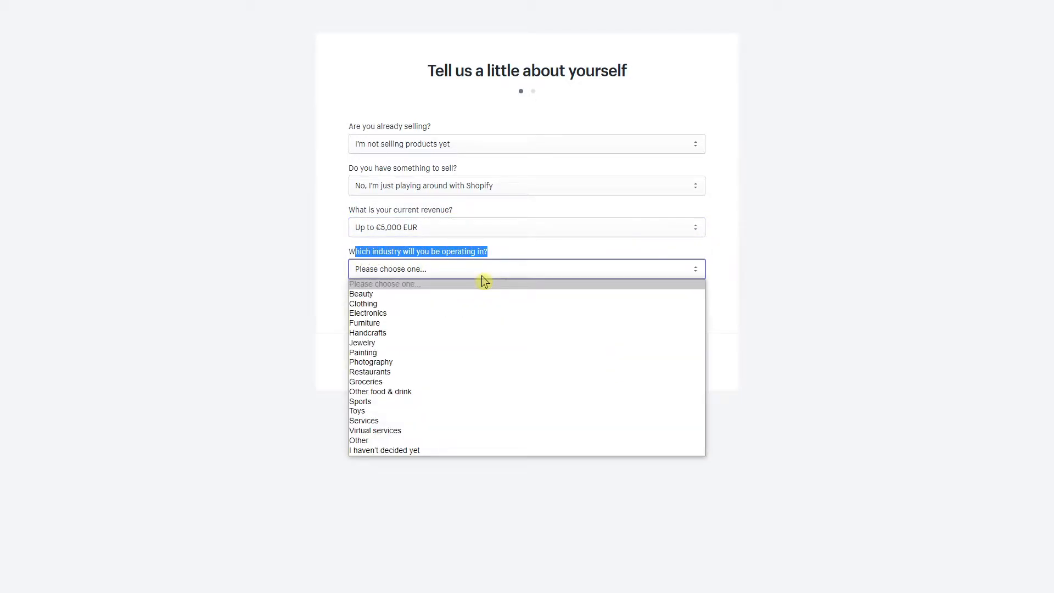
{"action": "left_click", "coordinate": [441, 324]}
{"action": "left_click", "coordinate": [694, 367]}
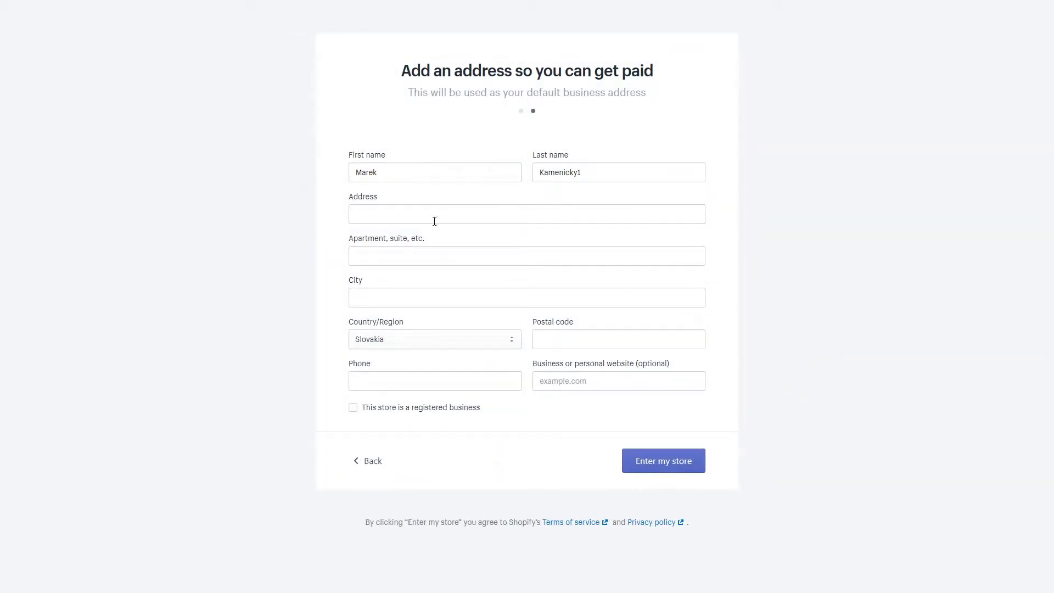
Fill the business address from a saved address and trim the house number from the street
{"action": "left_click", "coordinate": [387, 216]}
{"action": "left_click", "coordinate": [431, 303]}
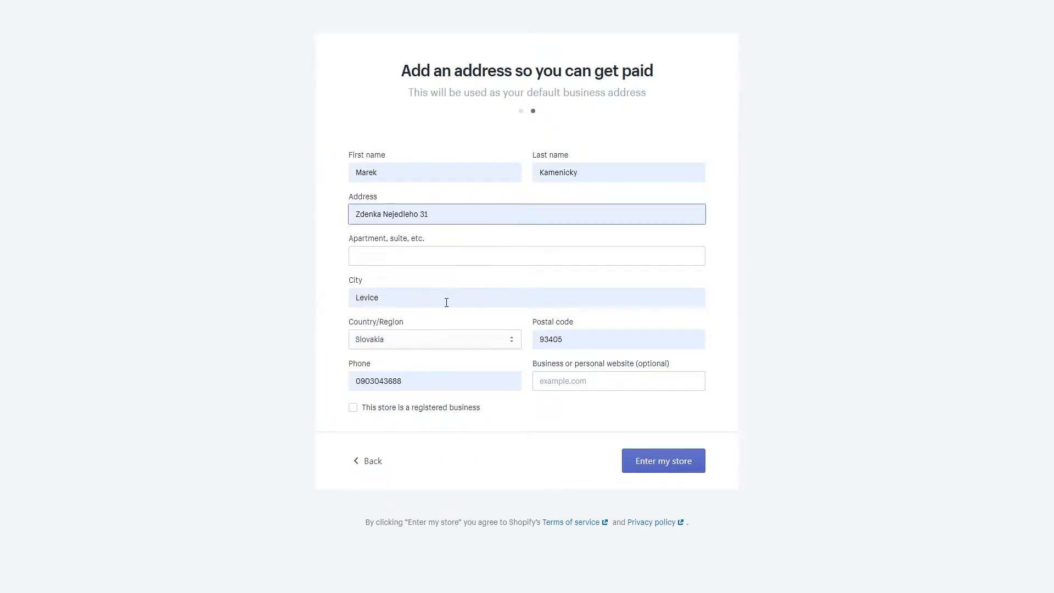
{"action": "left_click", "coordinate": [461, 257]}
{"action": "left_click", "coordinate": [493, 223]}
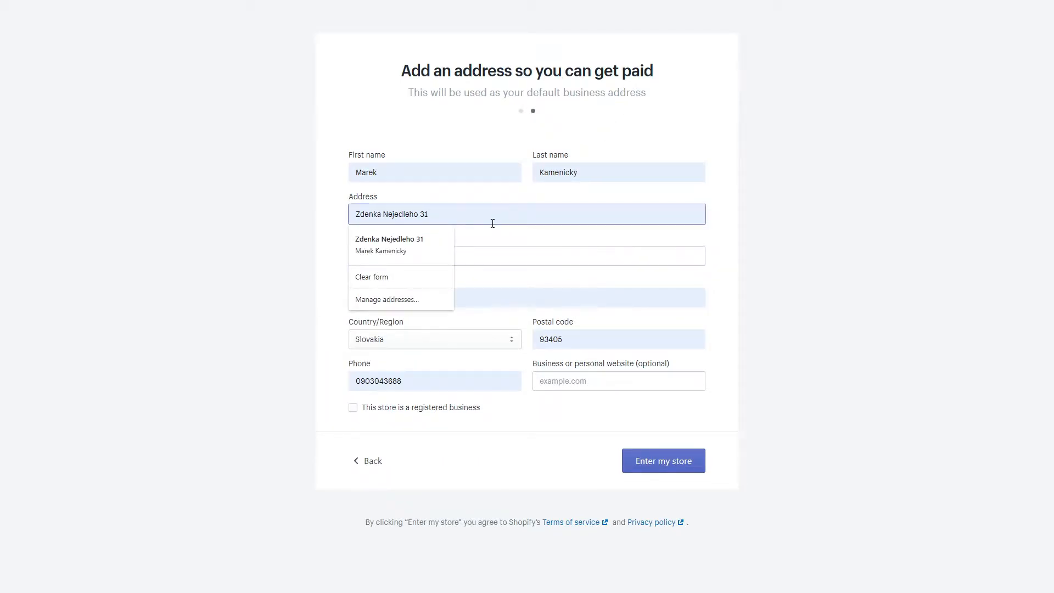
{"action": "key", "text": "BackSpace"}
{"action": "key", "text": "BackSpace"}
{"action": "key", "text": "BackSpace"}
{"action": "key", "text": "Tab"}
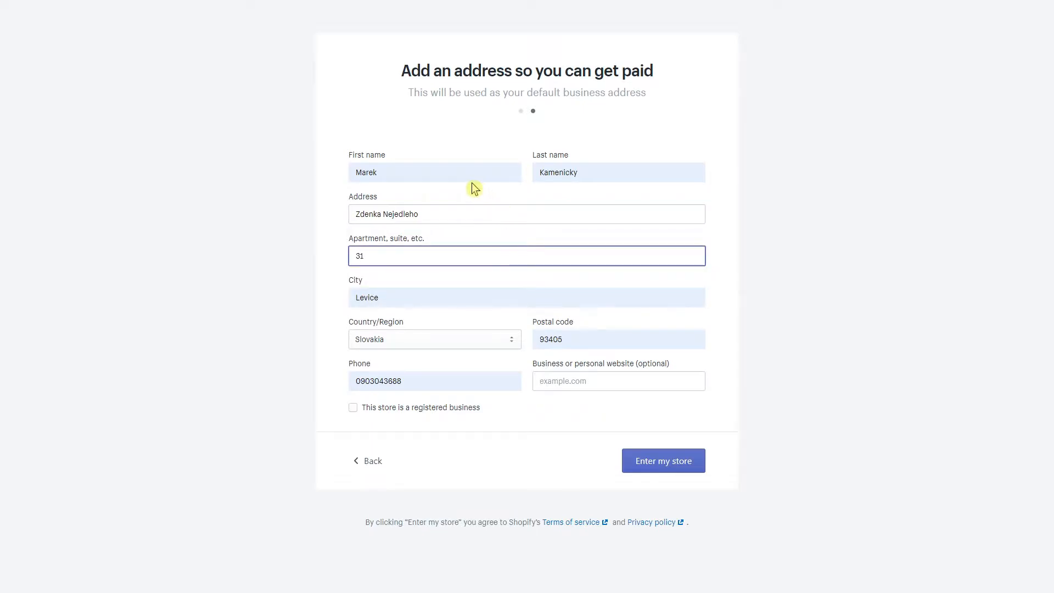
Enter the owner's first and last name and submit to open the store admin
{"action": "left_click", "coordinate": [473, 177]}
{"action": "key", "text": "Tab"}
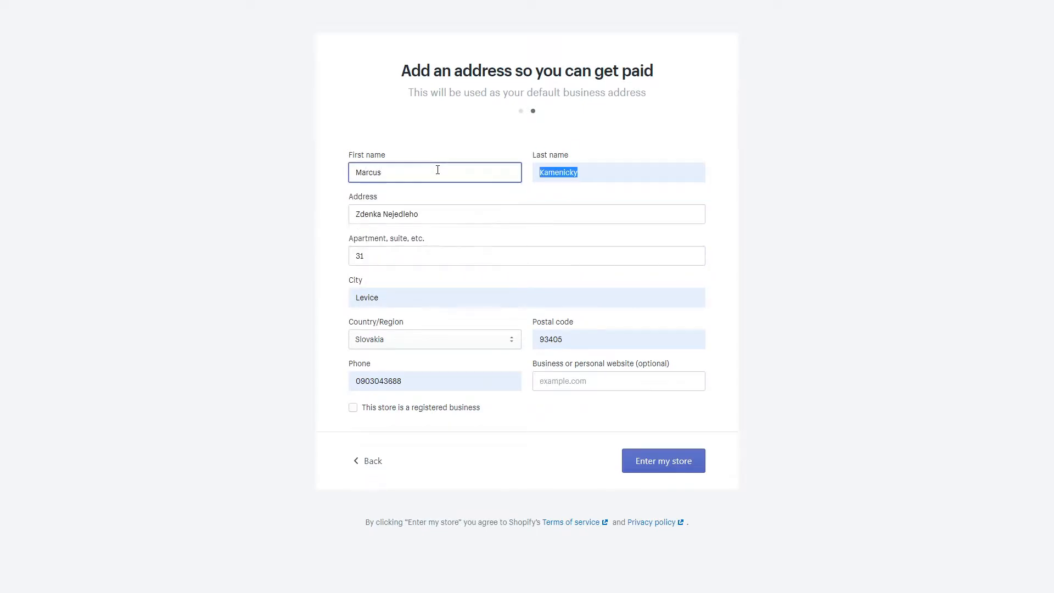
{"action": "left_click", "coordinate": [611, 377]}
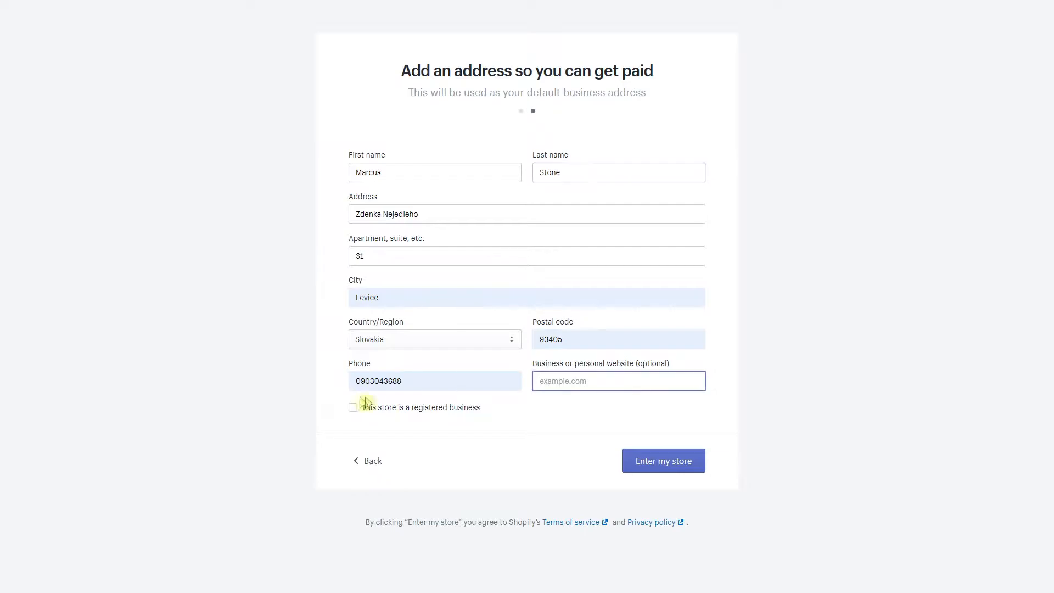
{"action": "left_click", "coordinate": [678, 462]}
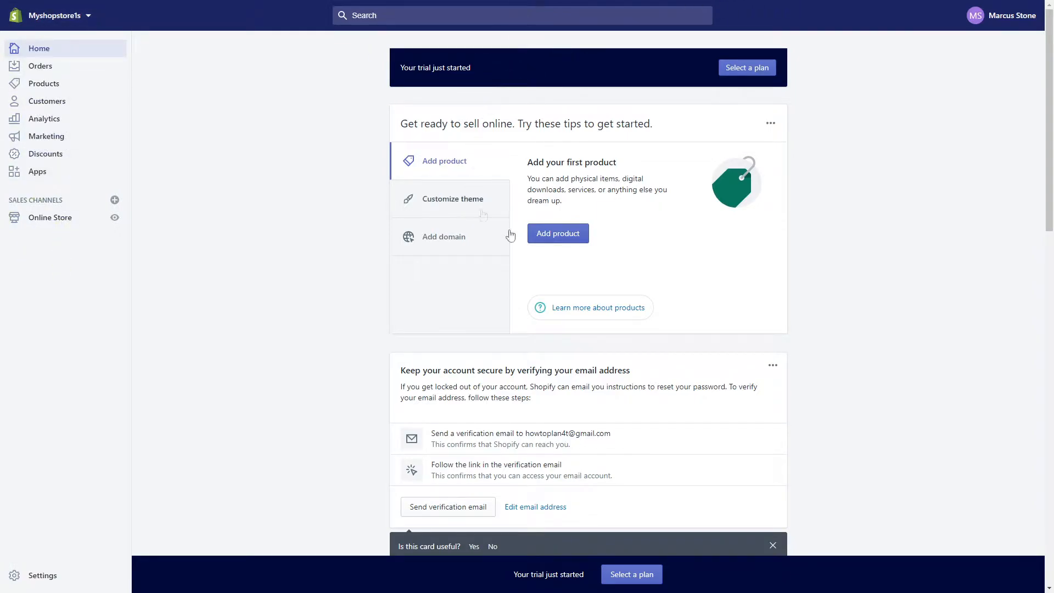
{"action": "scroll", "coordinate": [819, 157], "scroll_direction": "down", "scroll_amount": 1}
{"action": "scroll", "coordinate": [875, 139], "scroll_direction": "down", "scroll_amount": 14}
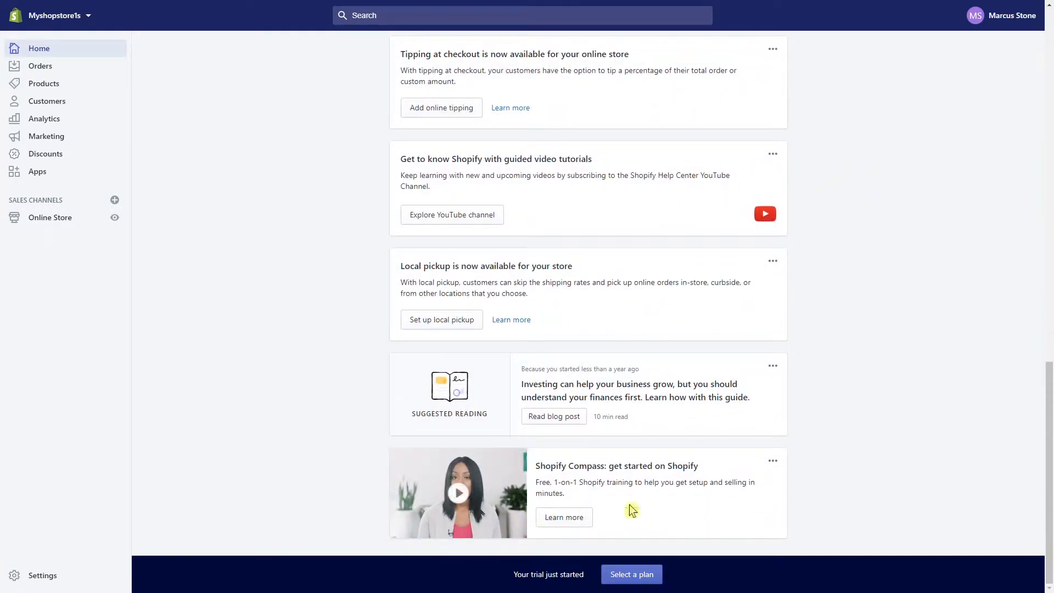
{"action": "scroll", "coordinate": [845, 472], "scroll_direction": "up", "scroll_amount": 15}
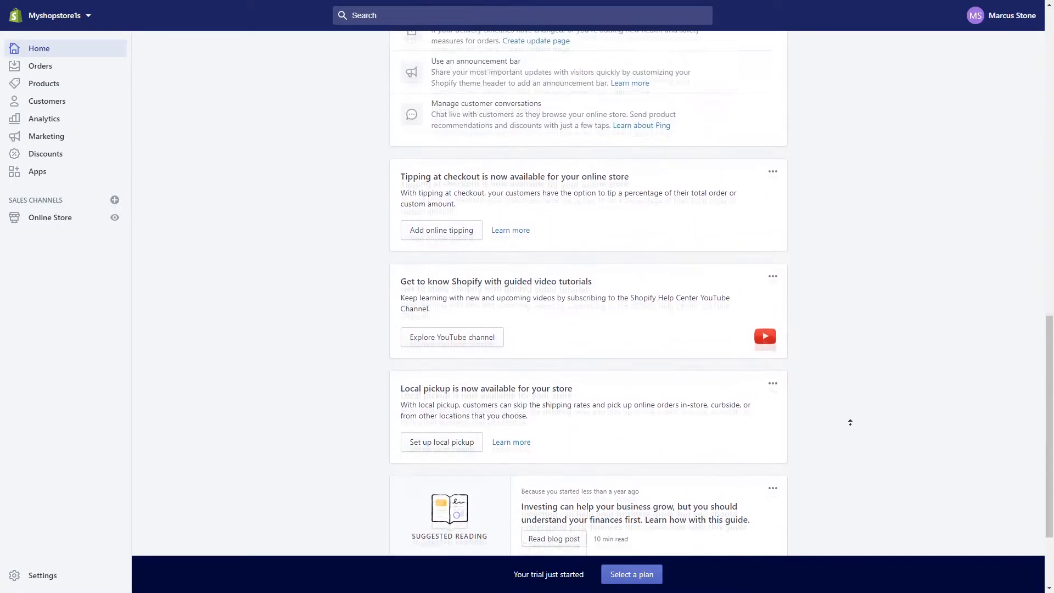
{"action": "scroll", "coordinate": [850, 422], "scroll_direction": "up", "scroll_amount": 2}
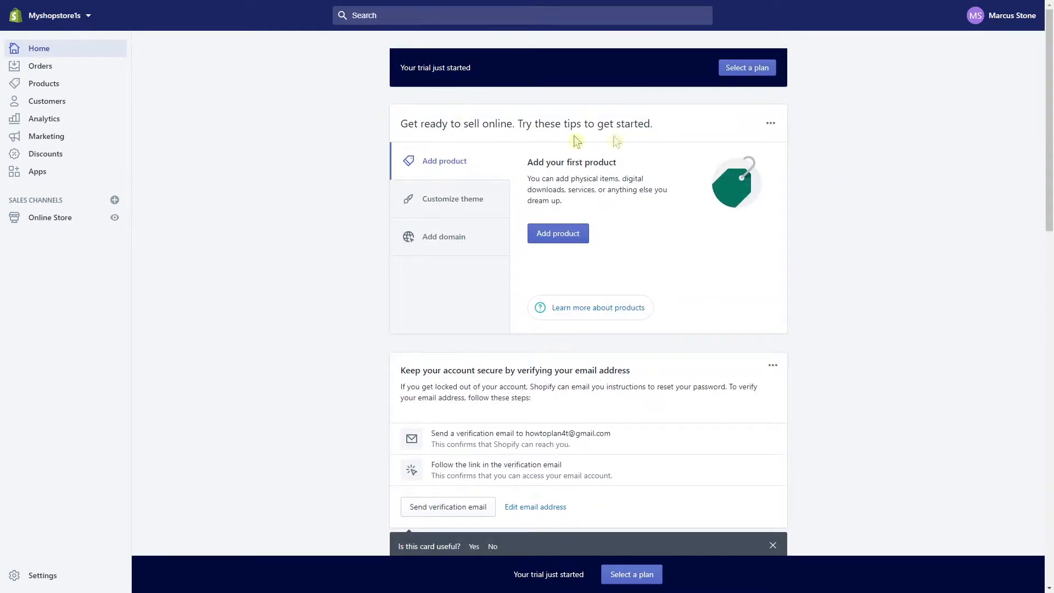
Browse Orders, Drafts, Products, Inventory, Purchase orders and Transfers, ending on Customers
{"action": "left_click", "coordinate": [49, 69]}
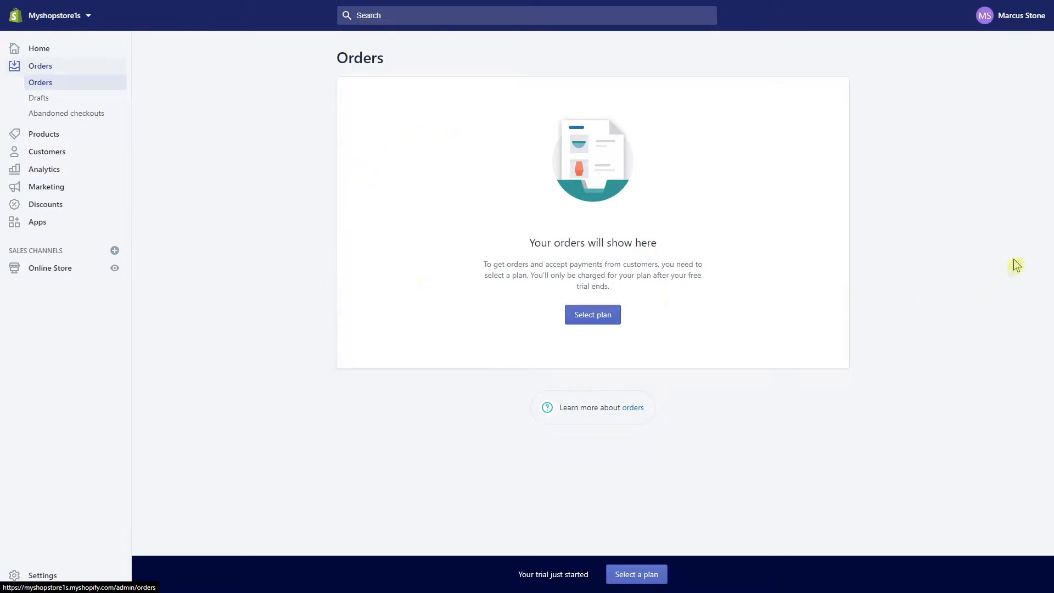
{"action": "left_click", "coordinate": [78, 100]}
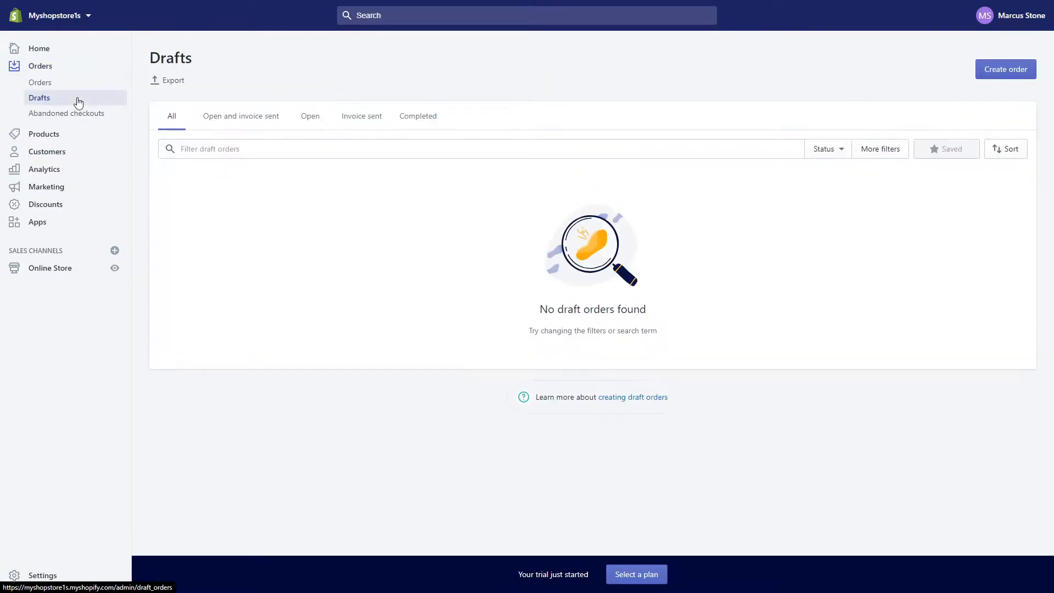
{"action": "left_click", "coordinate": [78, 87]}
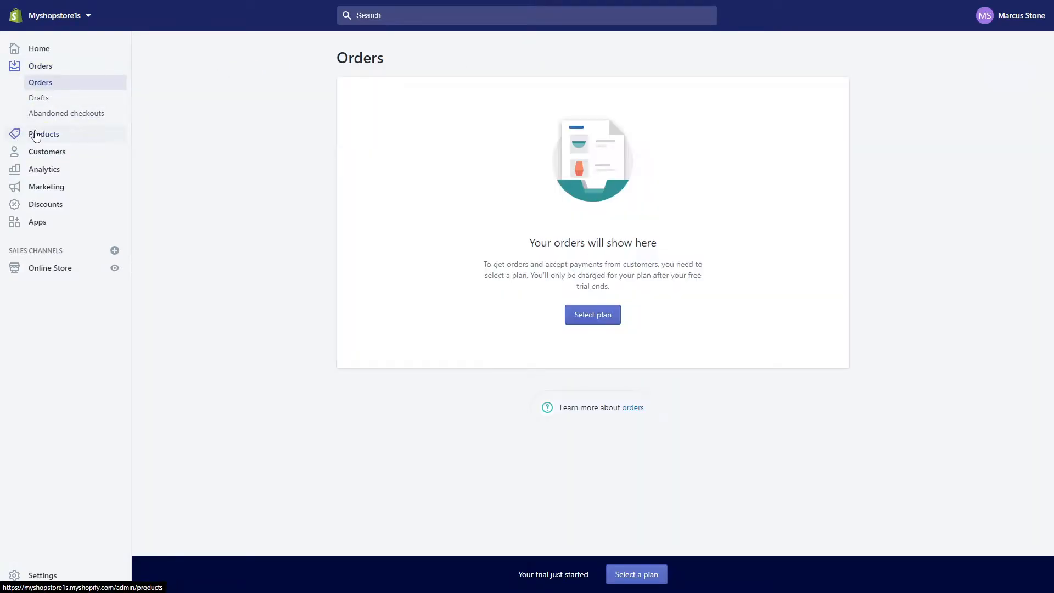
{"action": "left_click", "coordinate": [35, 137]}
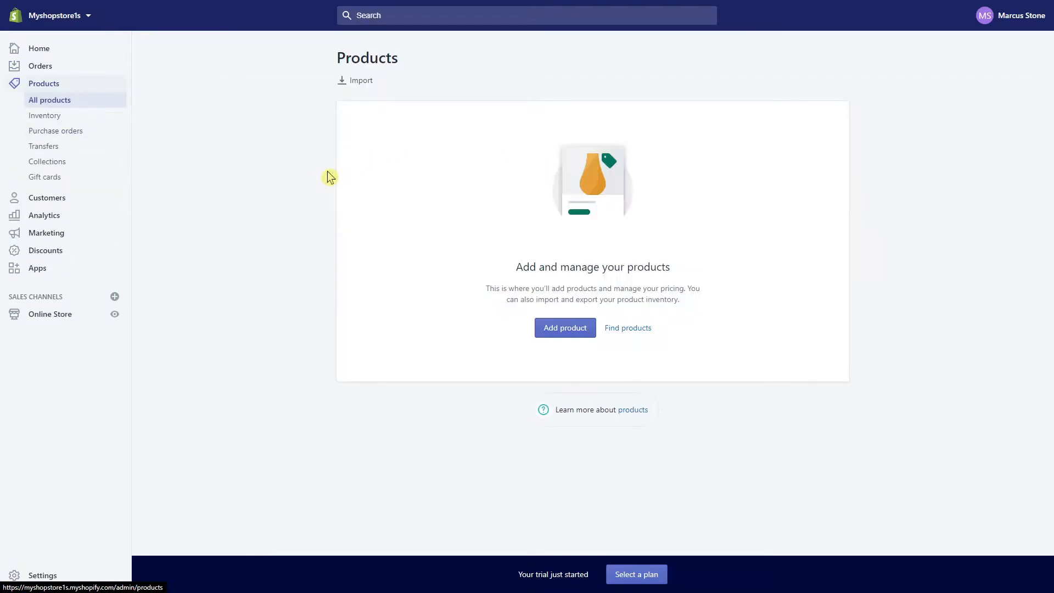
{"action": "left_click", "coordinate": [77, 119]}
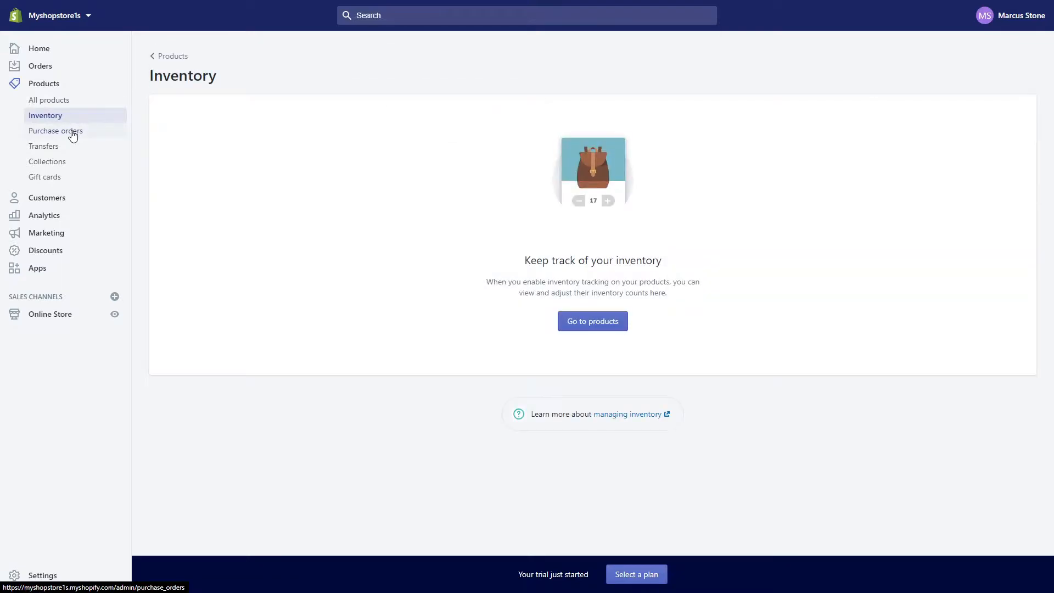
{"action": "left_click", "coordinate": [73, 135]}
{"action": "left_click", "coordinate": [64, 146]}
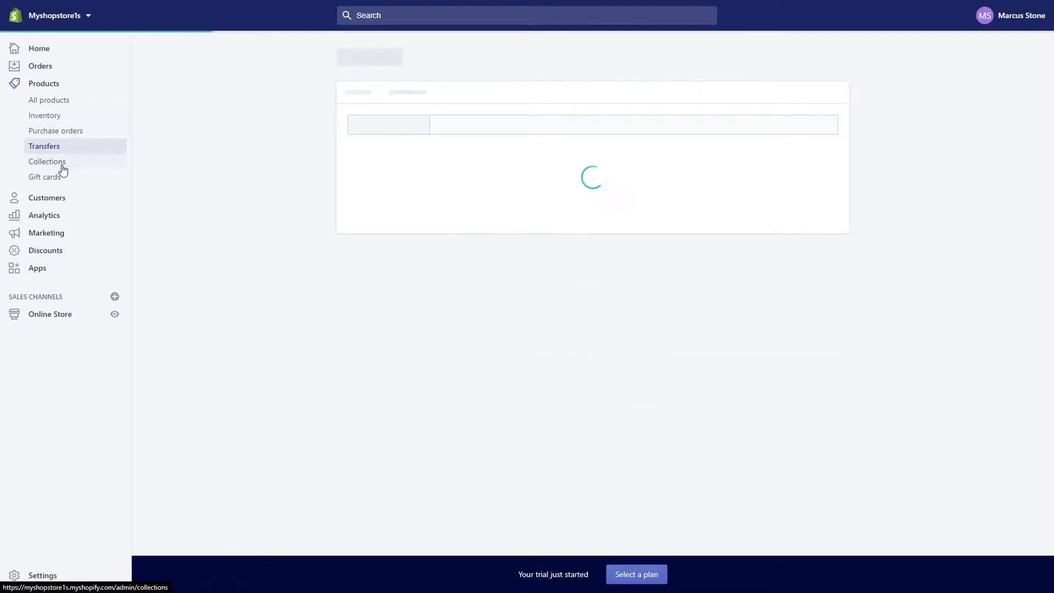
{"action": "left_click", "coordinate": [57, 198]}
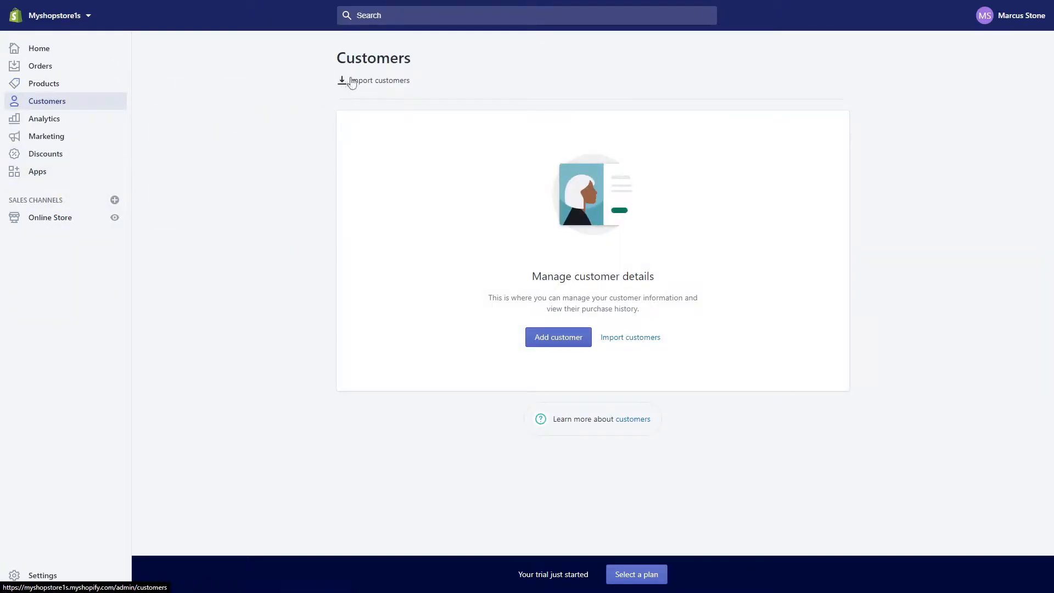
View the Analytics dashboard and scroll through the Marketing overview
{"action": "left_click", "coordinate": [98, 130]}
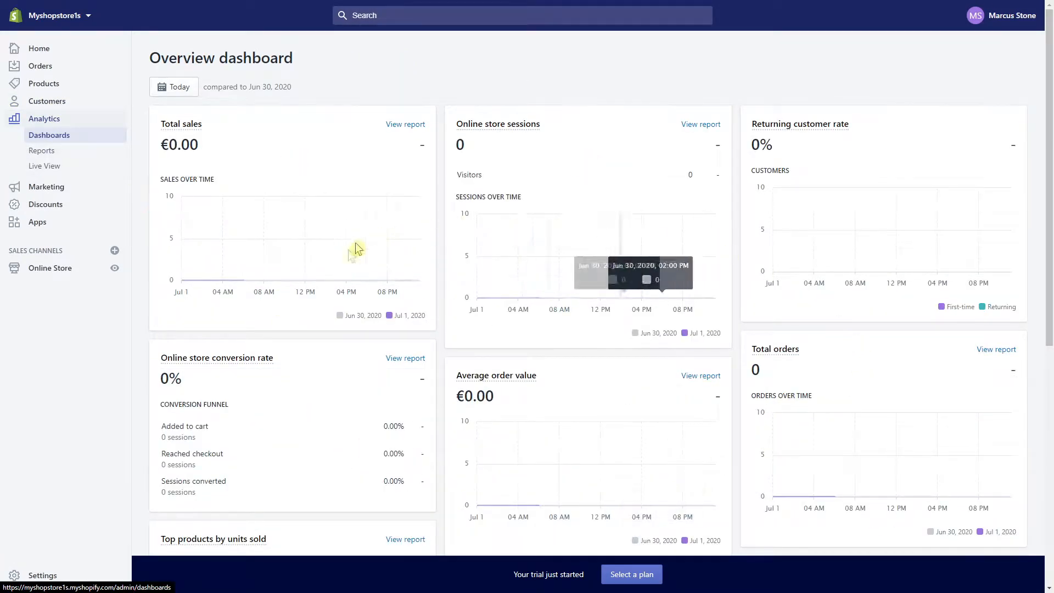
{"action": "left_click", "coordinate": [41, 189]}
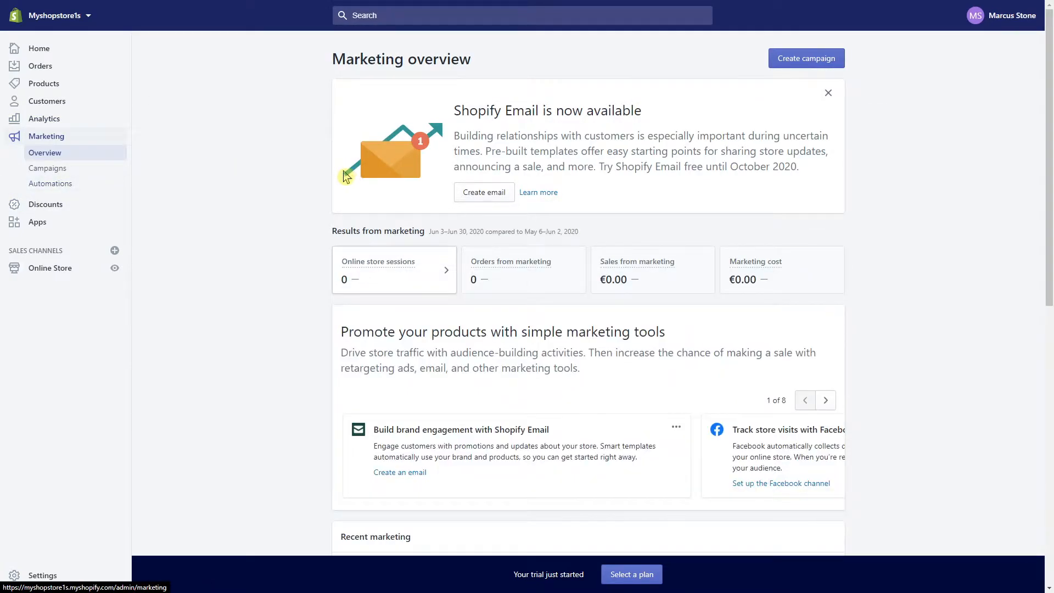
{"action": "left_click_drag", "start_coordinate": [451, 108], "coordinate": [770, 129]}
{"action": "left_click", "coordinate": [770, 130]}
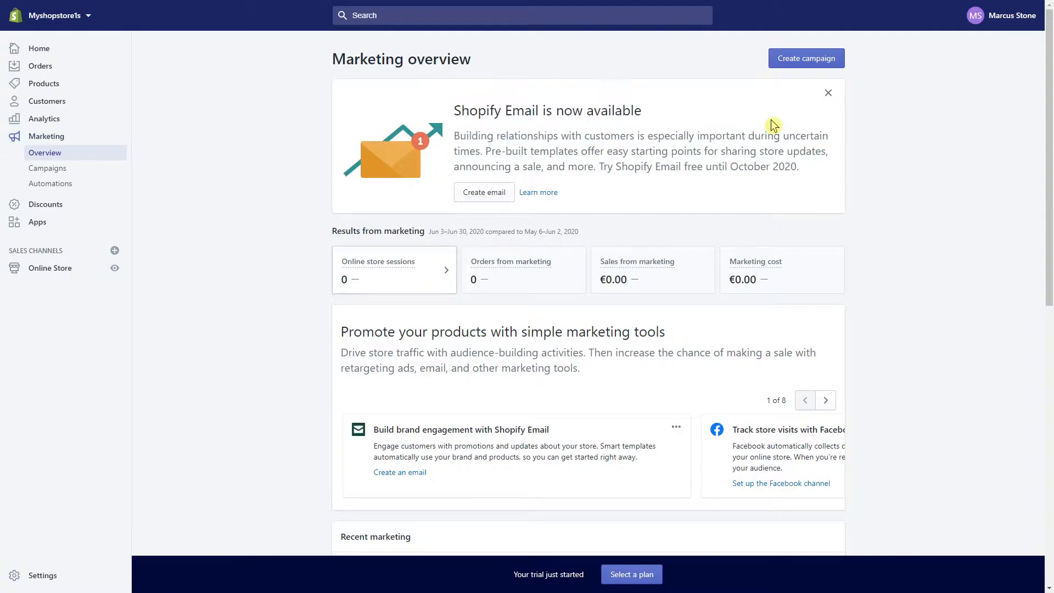
{"action": "scroll", "coordinate": [774, 125], "scroll_direction": "down", "scroll_amount": 1}
{"action": "scroll", "coordinate": [773, 125], "scroll_direction": "down", "scroll_amount": 3}
{"action": "scroll", "coordinate": [773, 126], "scroll_direction": "up", "scroll_amount": 4}
{"action": "scroll", "coordinate": [421, 273], "scroll_direction": "down", "scroll_amount": 4}
{"action": "scroll", "coordinate": [484, 388], "scroll_direction": "down", "scroll_amount": 2}
{"action": "scroll", "coordinate": [232, 382], "scroll_direction": "up", "scroll_amount": 1}
{"action": "scroll", "coordinate": [233, 381], "scroll_direction": "down", "scroll_amount": 4}
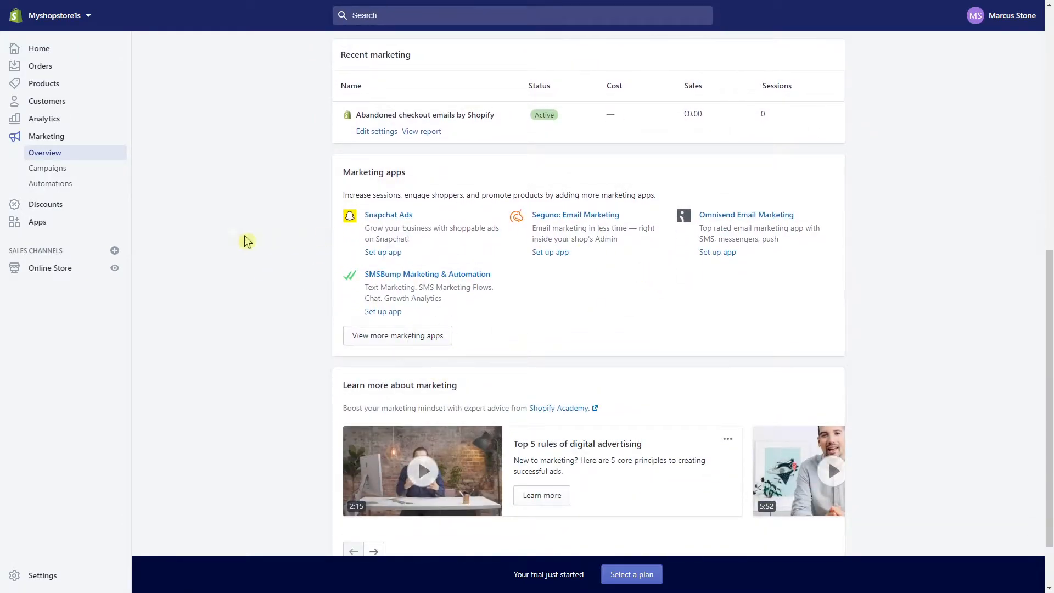
Visit the marketing Campaigns, Automations, Discounts and Apps pages
{"action": "left_click", "coordinate": [64, 176]}
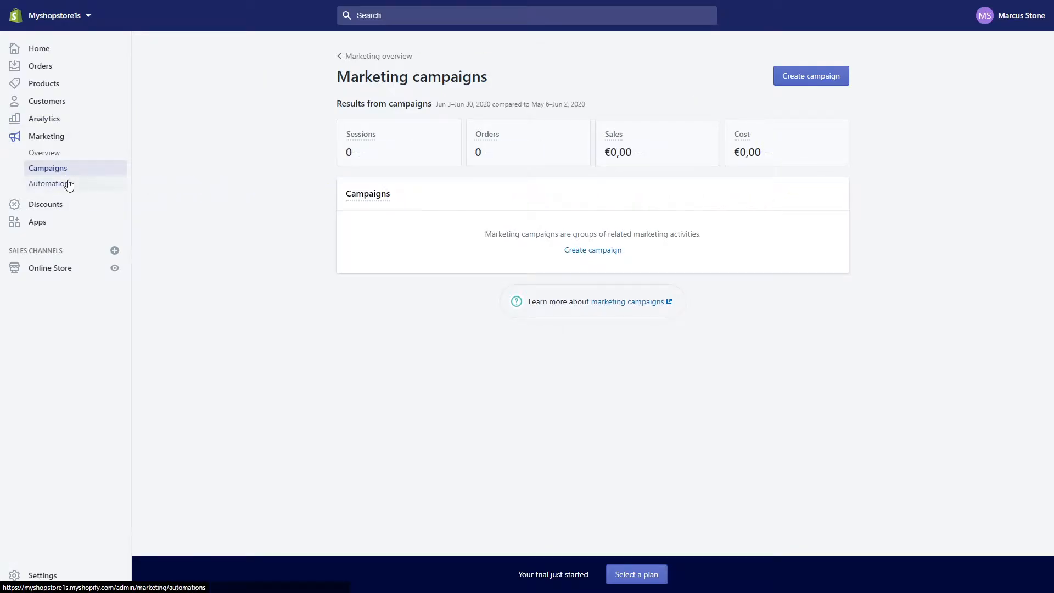
{"action": "left_click", "coordinate": [69, 184]}
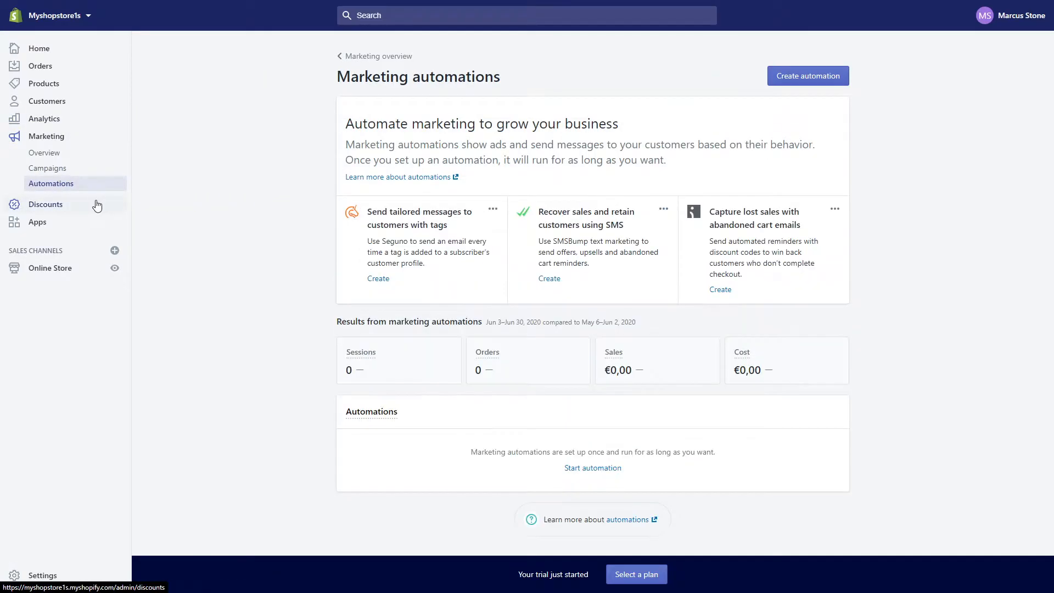
{"action": "left_click", "coordinate": [97, 205]}
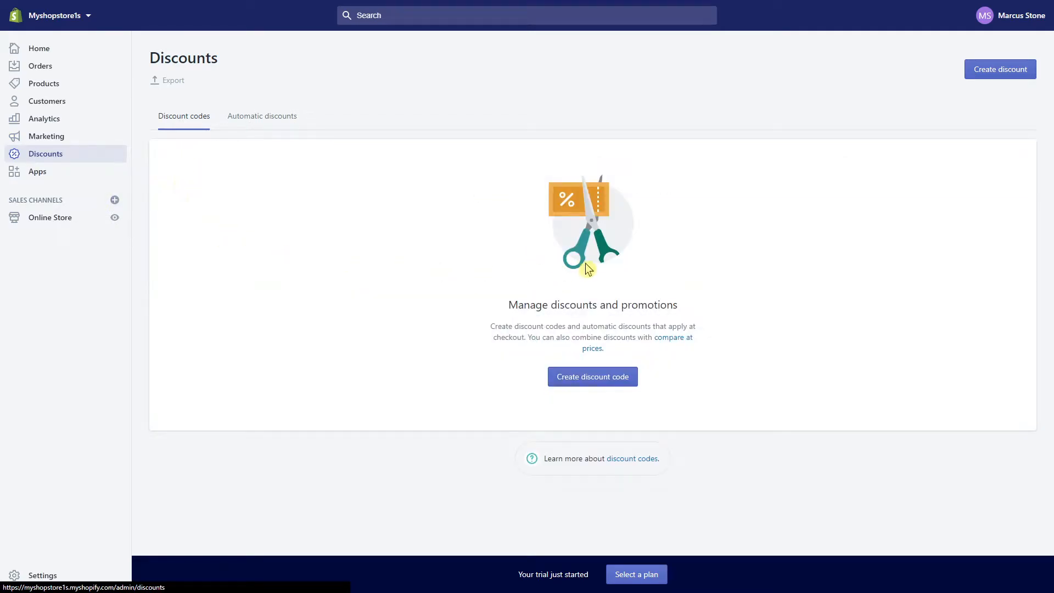
{"action": "left_click", "coordinate": [37, 173]}
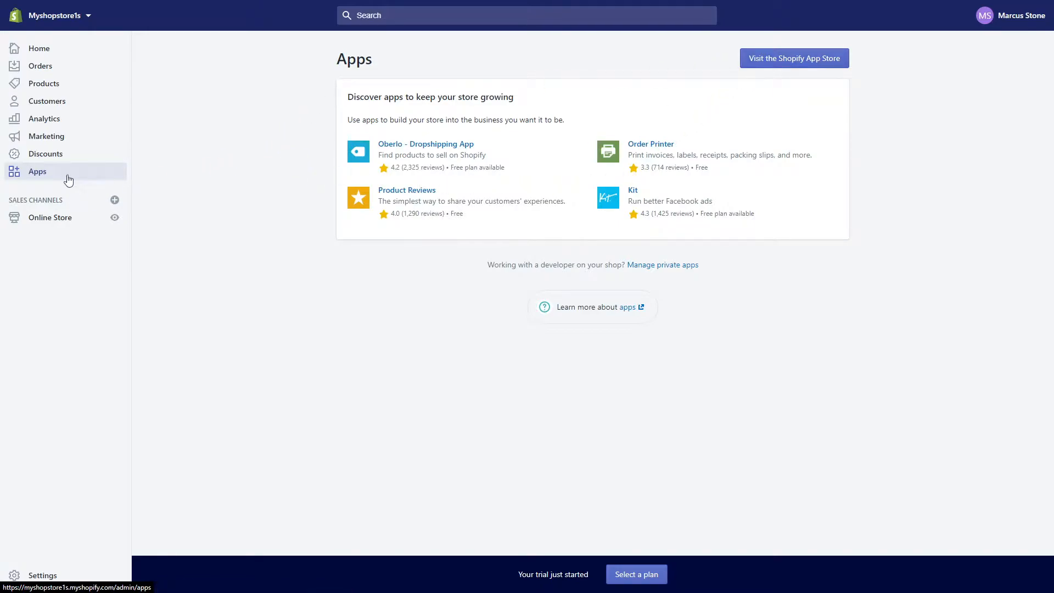
Look over the Online Store themes and store Settings, then go to the empty product list
{"action": "left_click", "coordinate": [43, 222]}
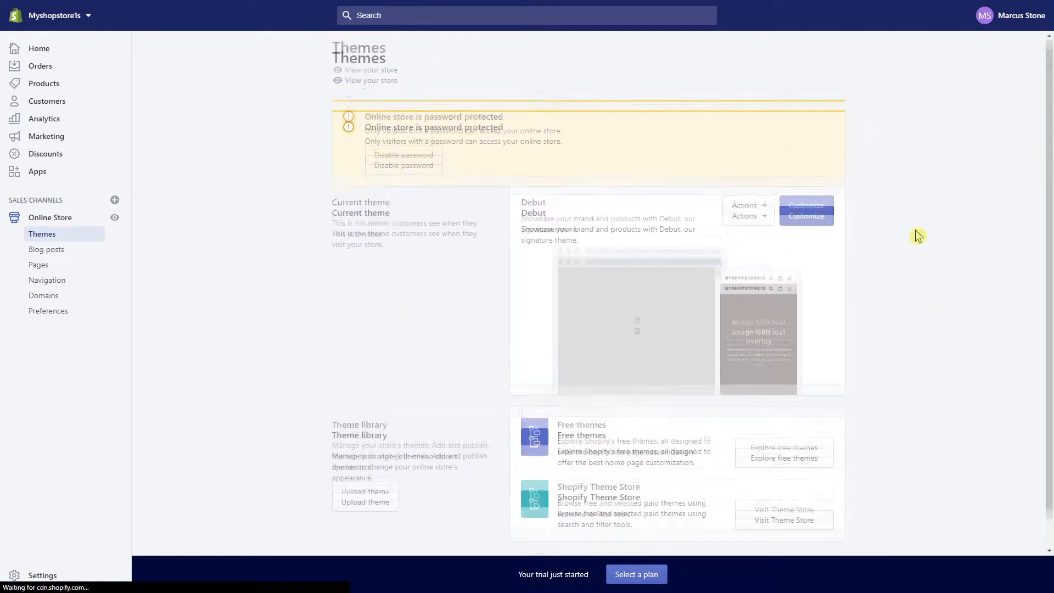
{"action": "scroll", "coordinate": [826, 277], "scroll_direction": "down", "scroll_amount": 1}
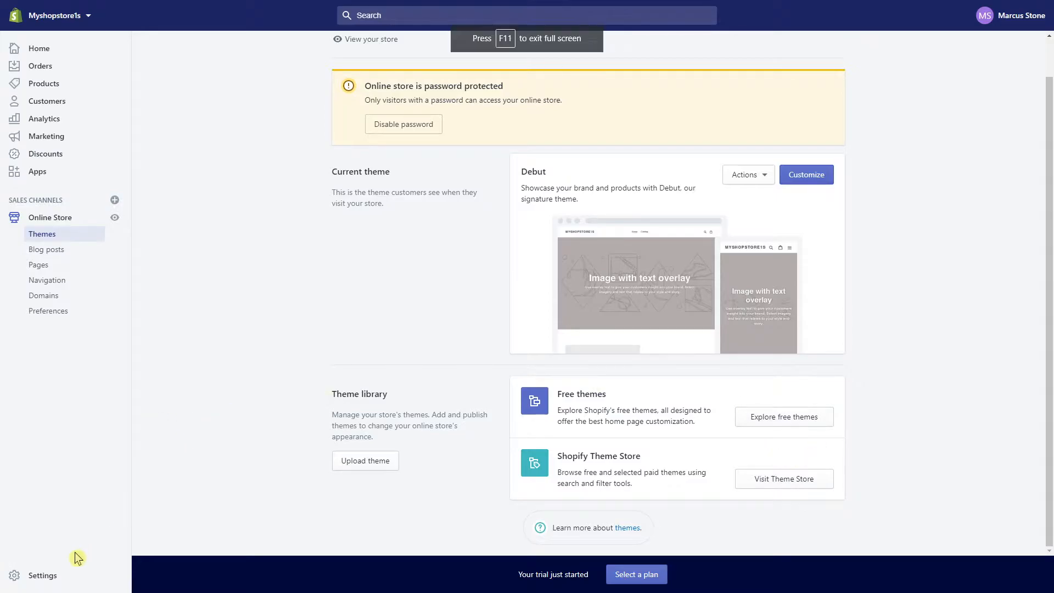
{"action": "left_click", "coordinate": [50, 581]}
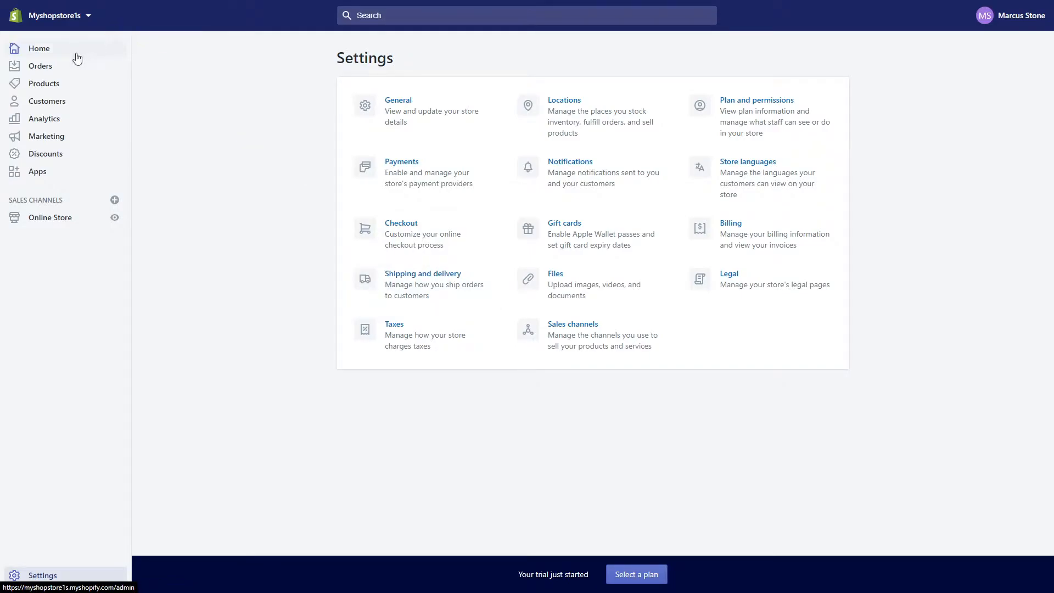
{"action": "left_click", "coordinate": [36, 87]}
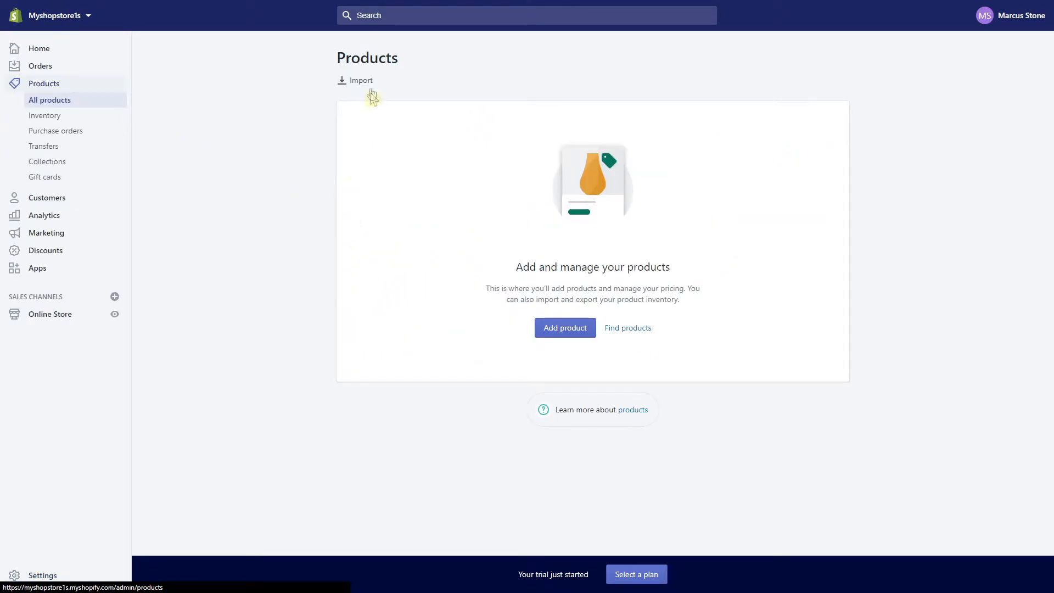
Open the Add product form and enter the title 'Nike Shoes 2020 Summer Edition'
{"action": "left_click", "coordinate": [566, 330]}
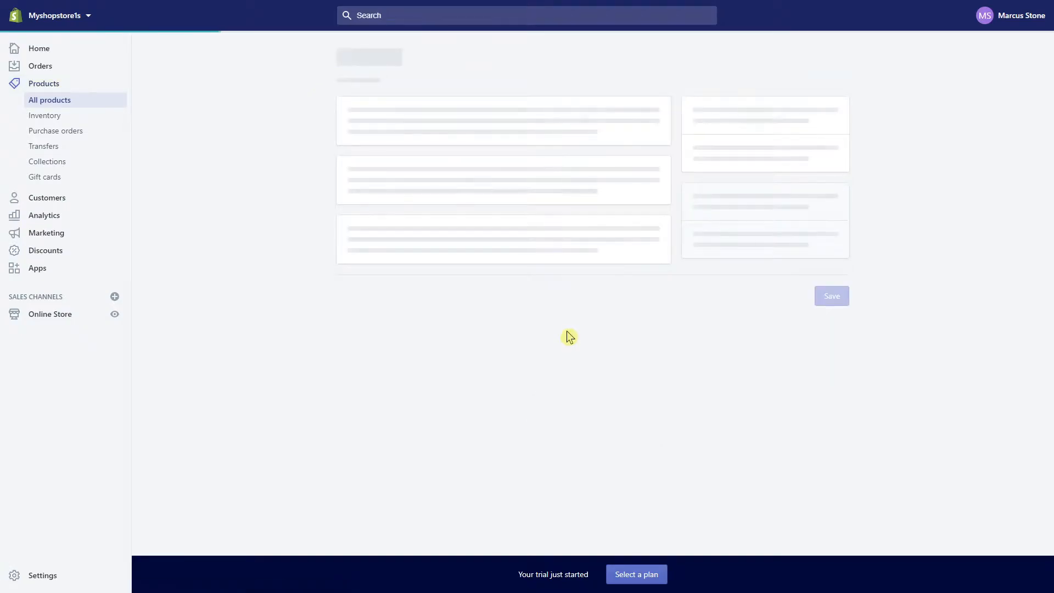
{"action": "left_click", "coordinate": [406, 122]}
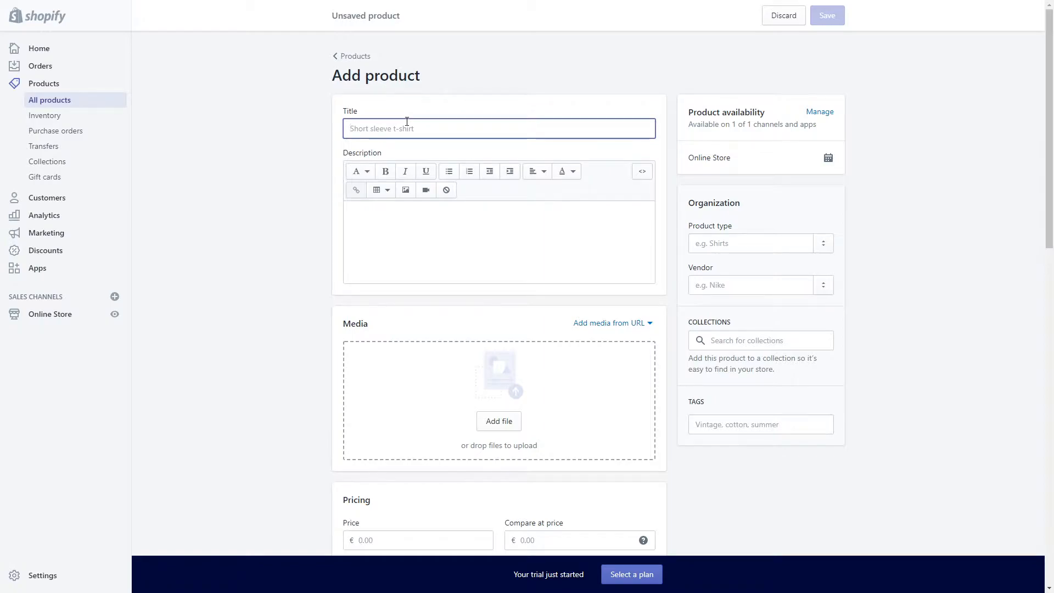
{"action": "type", "text": "Nike Shoes 2020 Summer"}
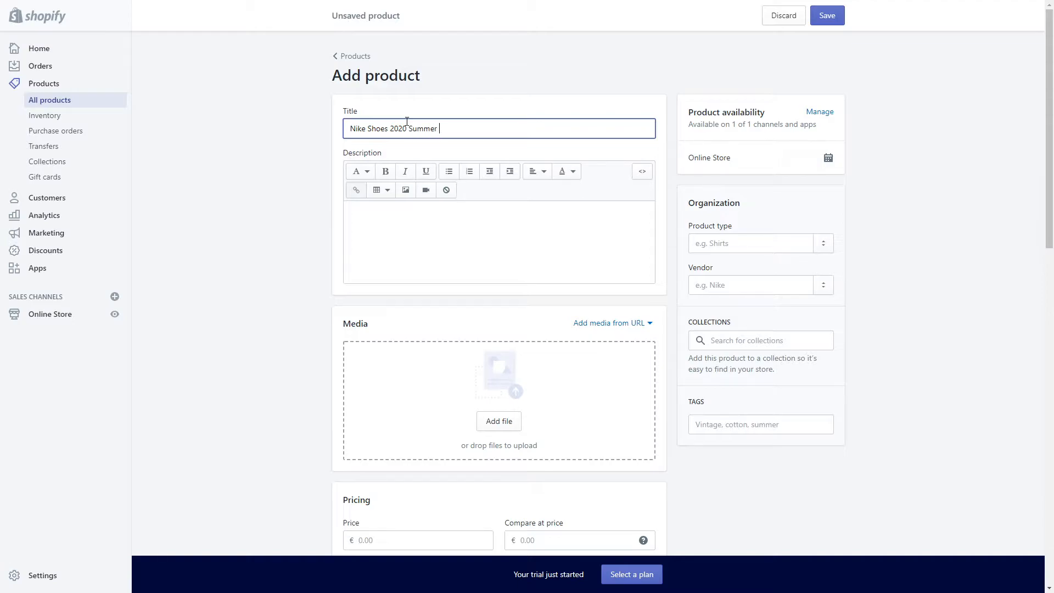
{"action": "type", "text": " Edition"}
{"action": "left_click", "coordinate": [360, 215]}
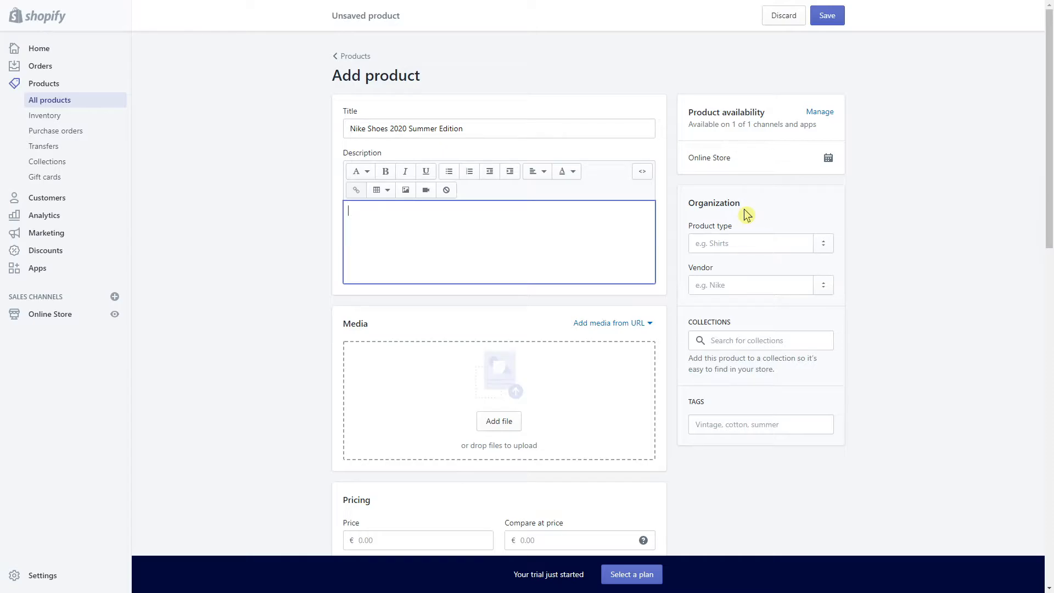
{"action": "scroll", "coordinate": [400, 292], "scroll_direction": "down", "scroll_amount": 2}
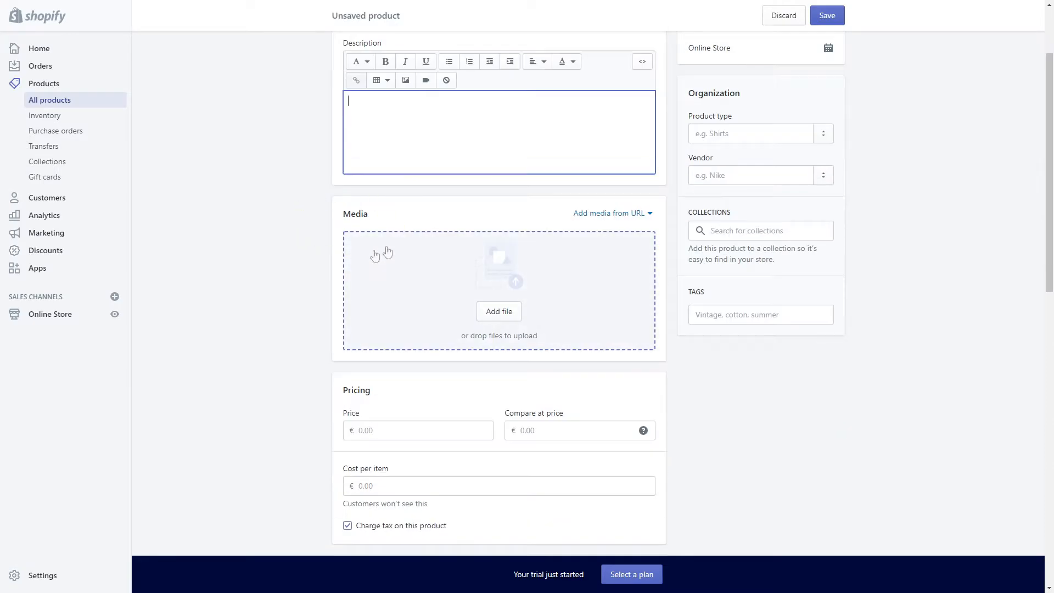
Upload the dark stonelius sneaker photo as the product's media
{"action": "left_click", "coordinate": [497, 311]}
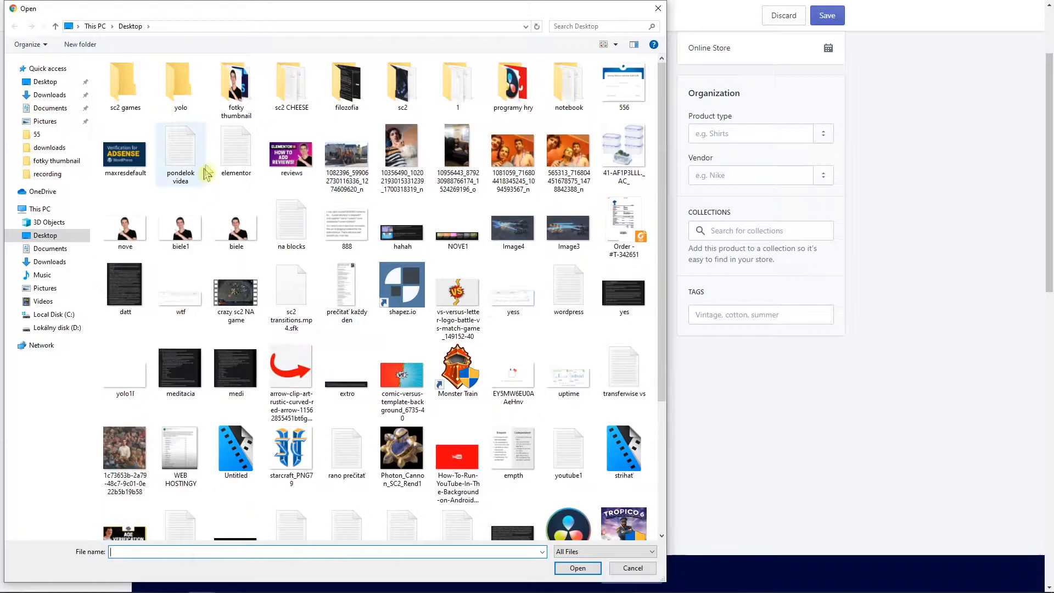
{"action": "scroll", "coordinate": [571, 258], "scroll_direction": "down", "scroll_amount": 3}
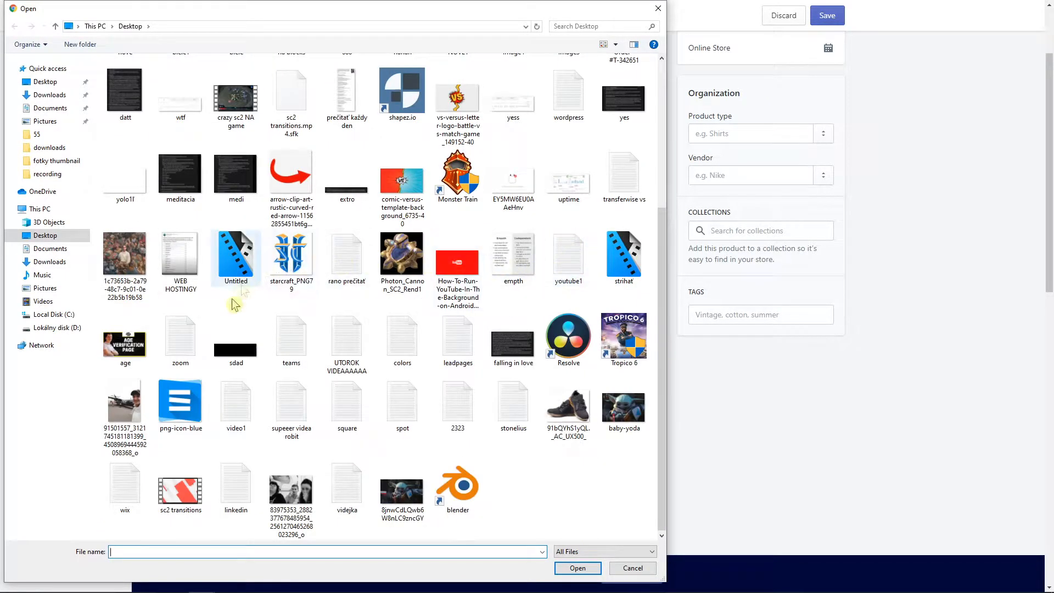
{"action": "double_click", "coordinate": [514, 407]}
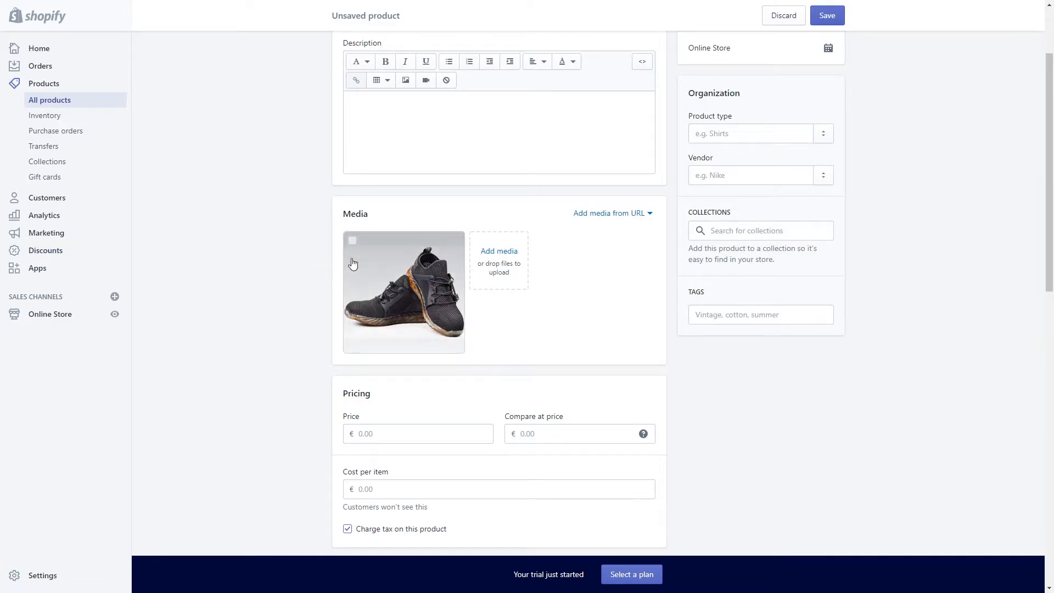
{"action": "scroll", "coordinate": [397, 211], "scroll_direction": "up", "scroll_amount": 1}
Enter '123' as the product description
{"action": "left_click", "coordinate": [397, 210]}
{"action": "type", "text": "123"}
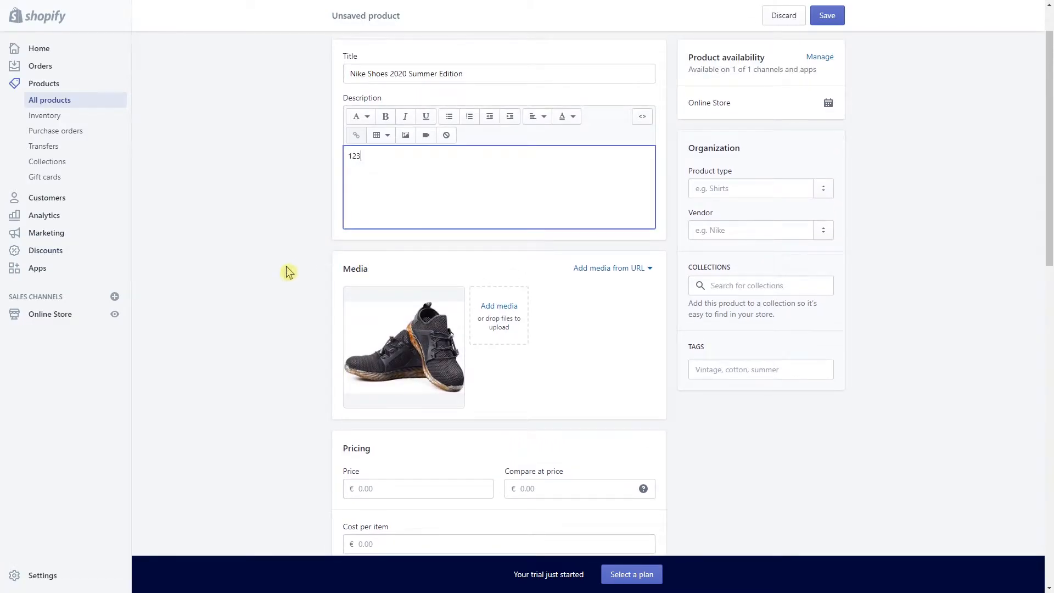
{"action": "scroll", "coordinate": [285, 271], "scroll_direction": "down", "scroll_amount": 2}
{"action": "left_click", "coordinate": [393, 379]}
Set the product price to €59.00 and the cost per item to €15.00
{"action": "scroll", "coordinate": [400, 369], "scroll_direction": "down", "scroll_amount": 1}
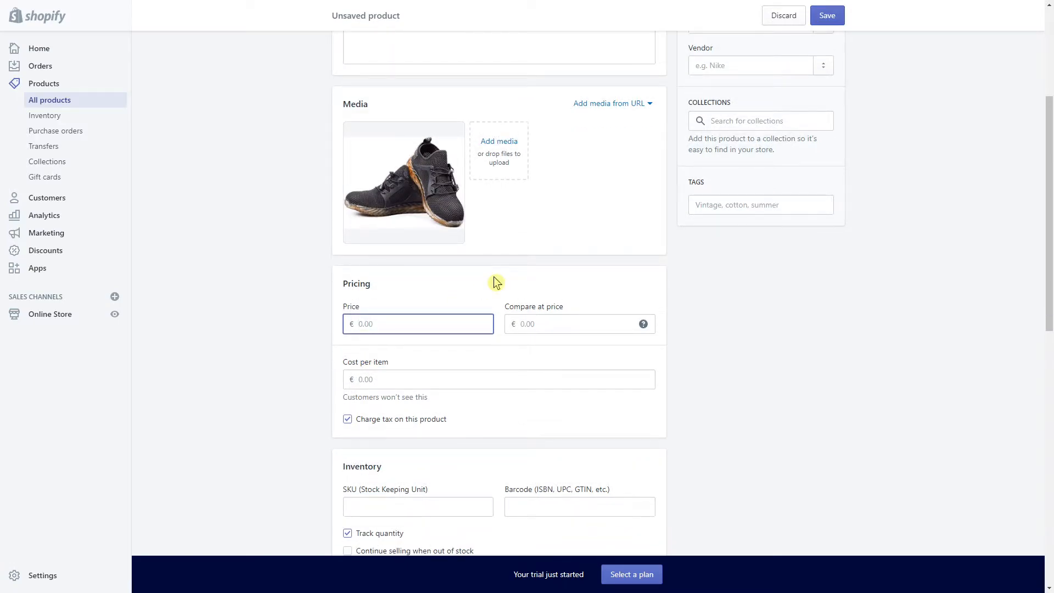
{"action": "type", "text": "2"}
{"action": "type", "text": "9"}
{"action": "key", "text": "BackSpace"}
{"action": "key", "text": "BackSpace"}
{"action": "type", "text": "59"}
{"action": "left_click", "coordinate": [493, 277]}
{"action": "left_click_drag", "start_coordinate": [558, 312], "coordinate": [501, 308]}
{"action": "left_click", "coordinate": [542, 323]}
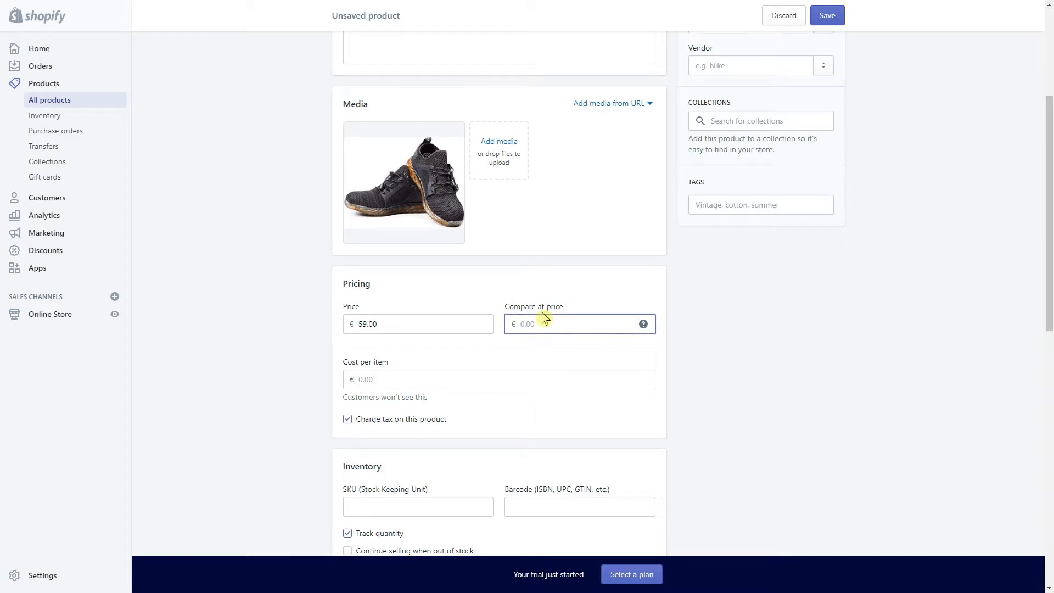
{"action": "left_click", "coordinate": [379, 383]}
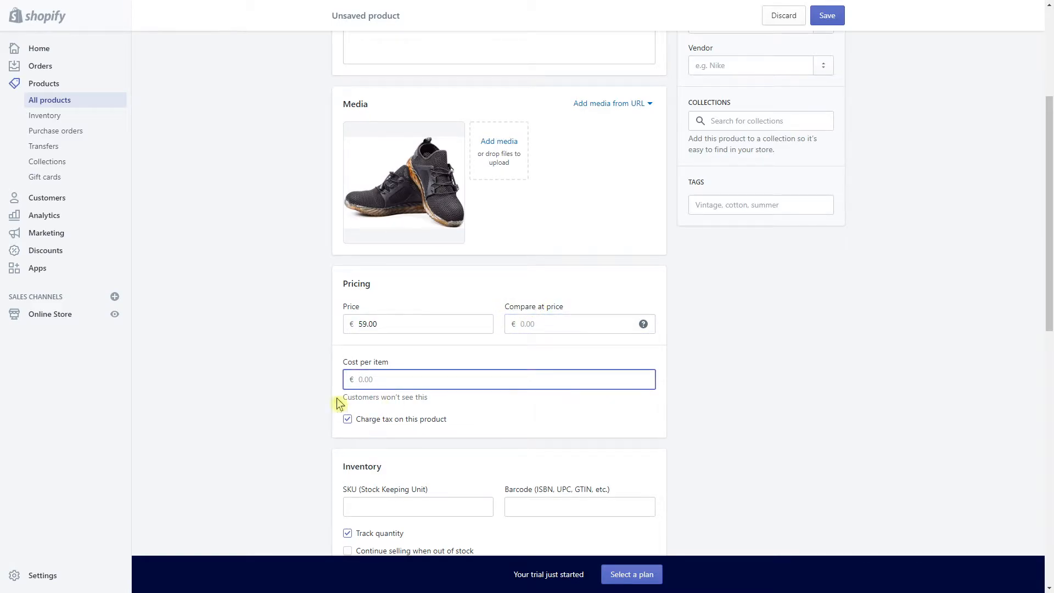
{"action": "scroll", "coordinate": [339, 403], "scroll_direction": "down", "scroll_amount": 2}
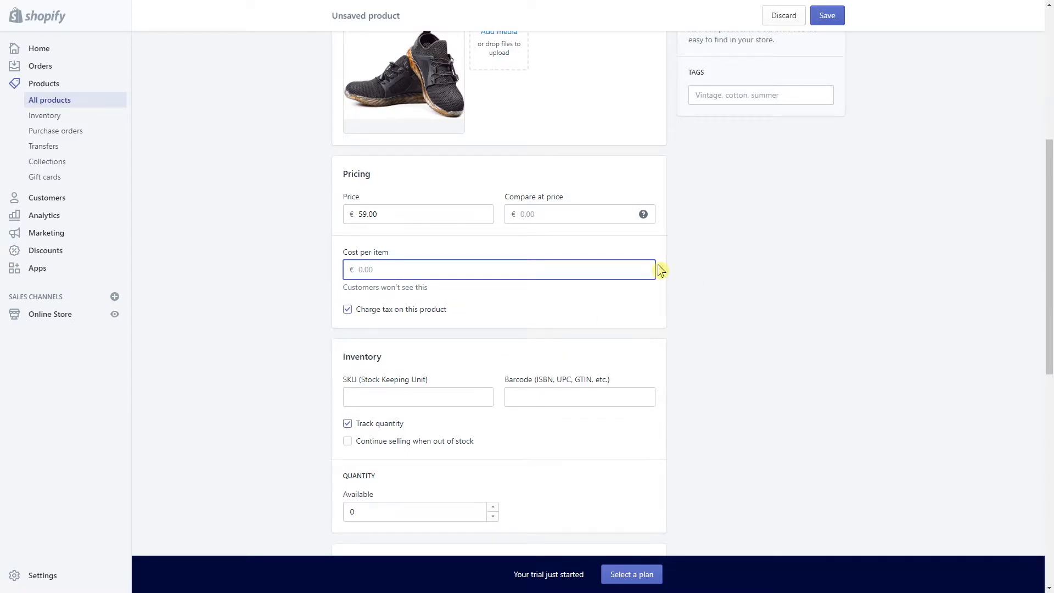
{"action": "left_click", "coordinate": [730, 294]}
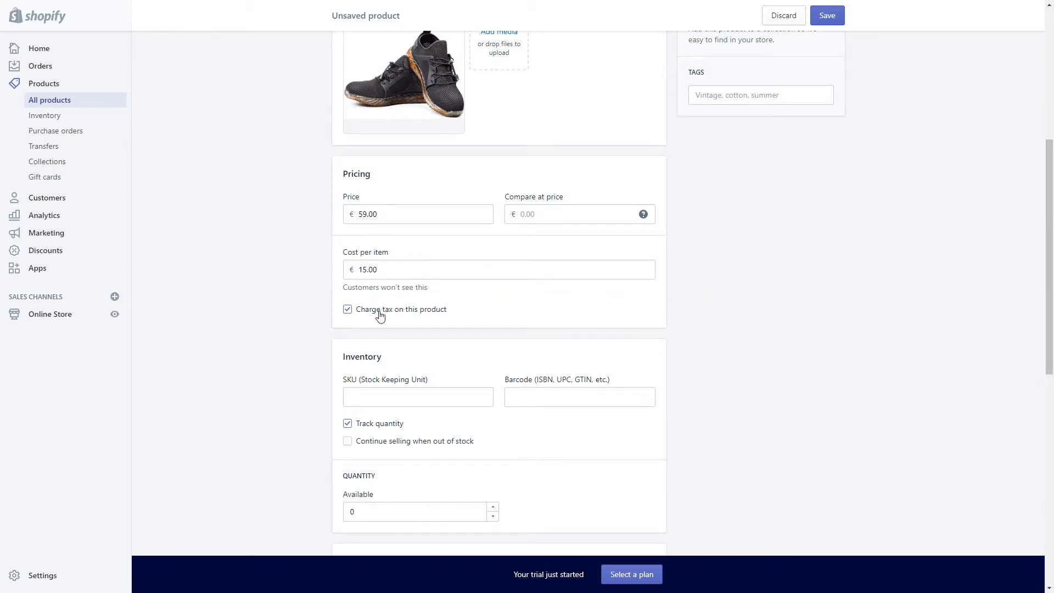
Turn off quantity tracking in the product's Inventory section
{"action": "scroll", "coordinate": [377, 366], "scroll_direction": "down", "scroll_amount": 2}
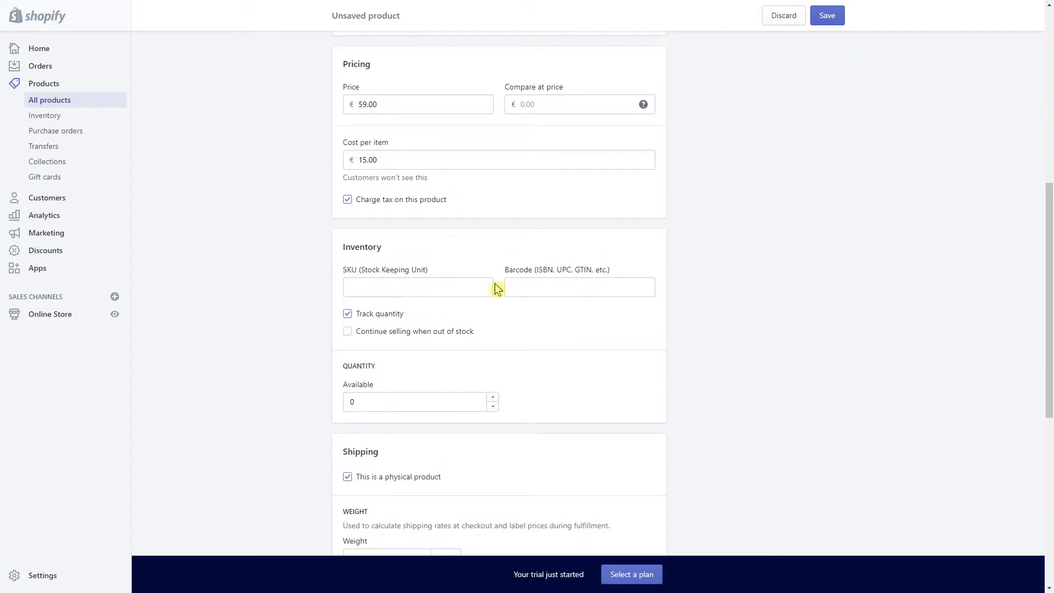
{"action": "scroll", "coordinate": [496, 285], "scroll_direction": "down", "scroll_amount": 1}
{"action": "left_click_drag", "start_coordinate": [352, 312], "coordinate": [486, 340]}
{"action": "left_click", "coordinate": [431, 344]}
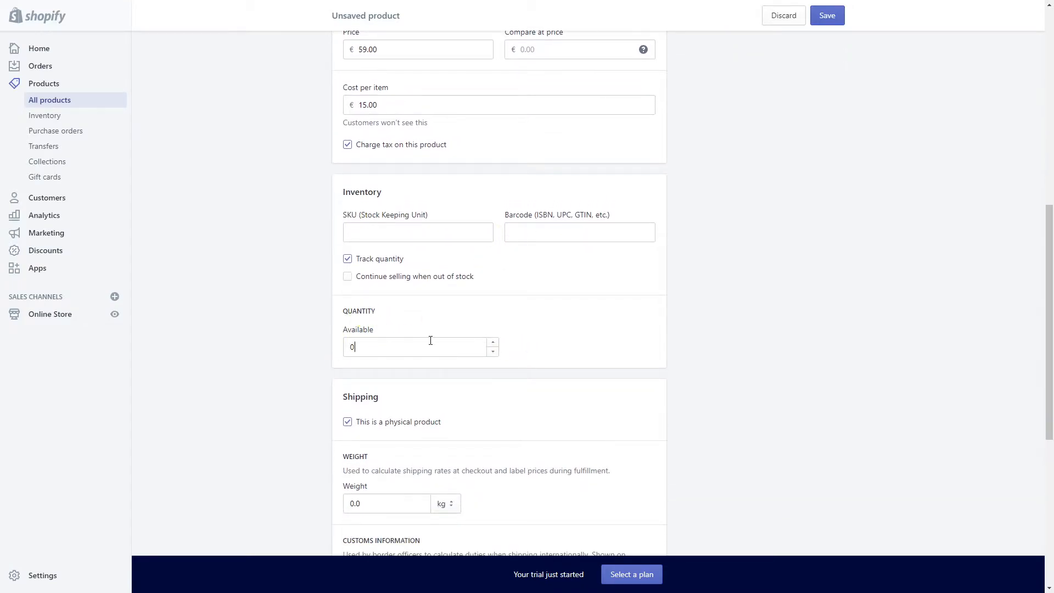
{"action": "left_click", "coordinate": [364, 267]}
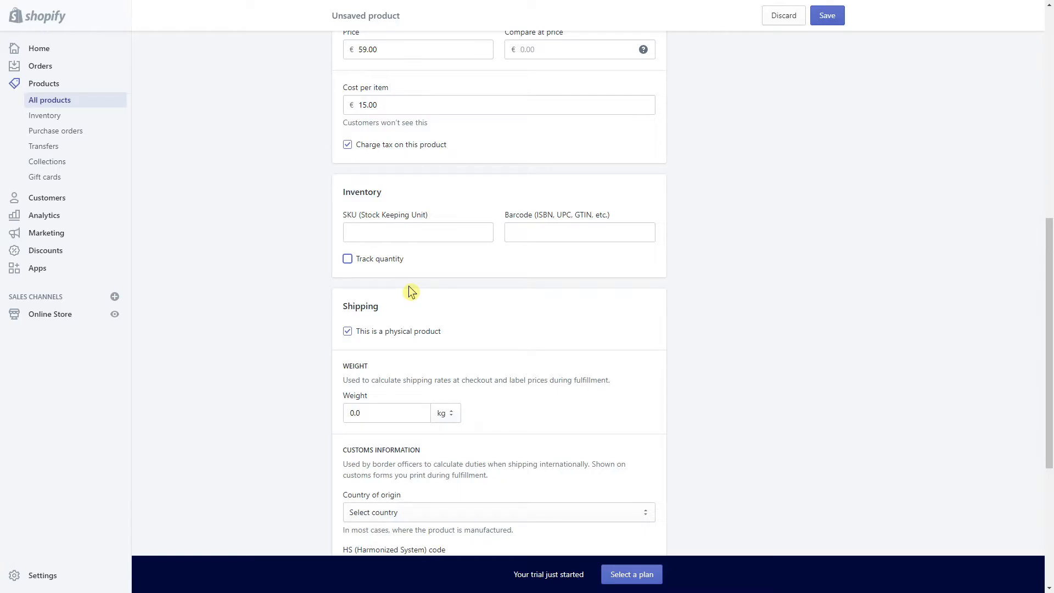
Mark the shoes as a physical product with a shipping weight of 0.8 kg
{"action": "scroll", "coordinate": [411, 292], "scroll_direction": "down", "scroll_amount": 2}
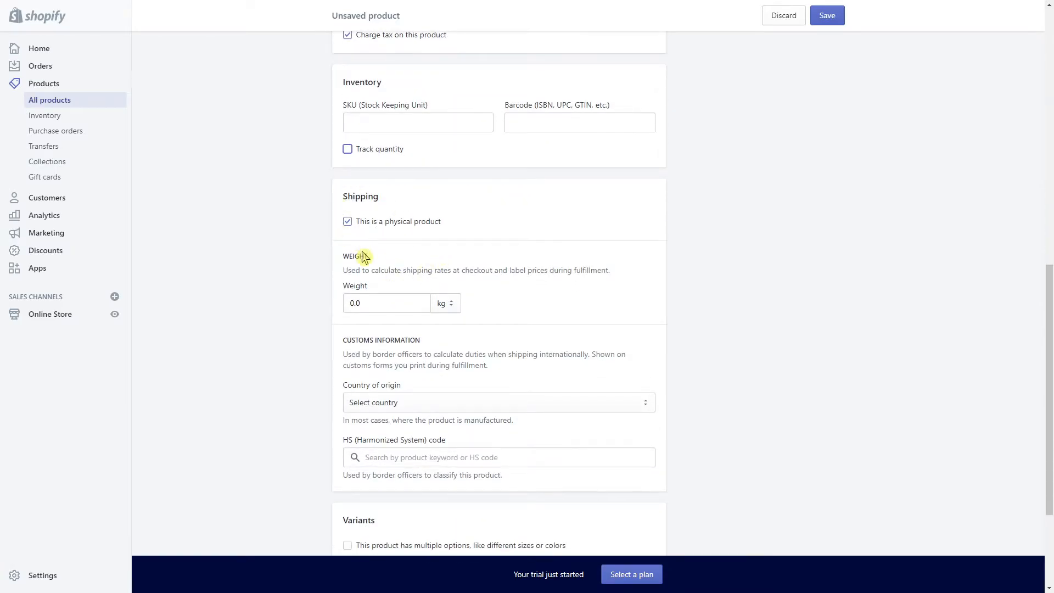
{"action": "scroll", "coordinate": [435, 294], "scroll_direction": "down", "scroll_amount": 2}
{"action": "left_click", "coordinate": [395, 122]}
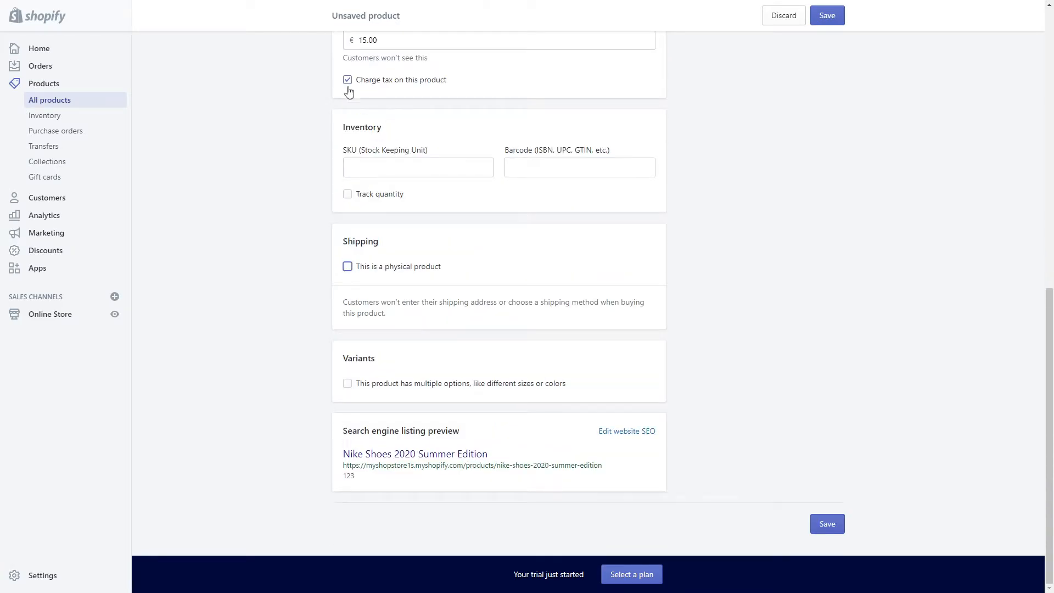
{"action": "left_click", "coordinate": [351, 321]}
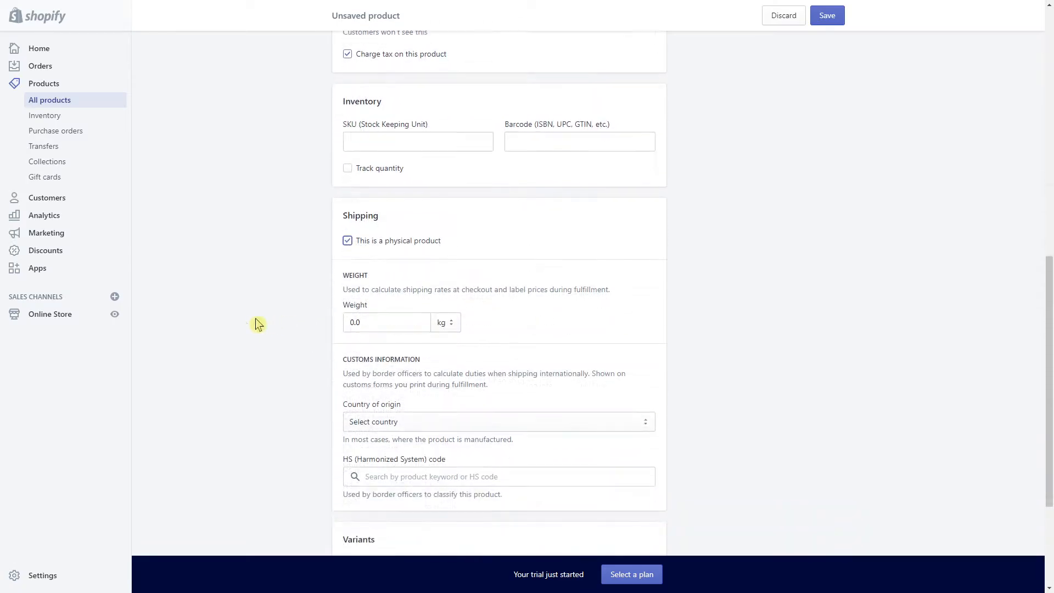
{"action": "double_click", "coordinate": [374, 300]}
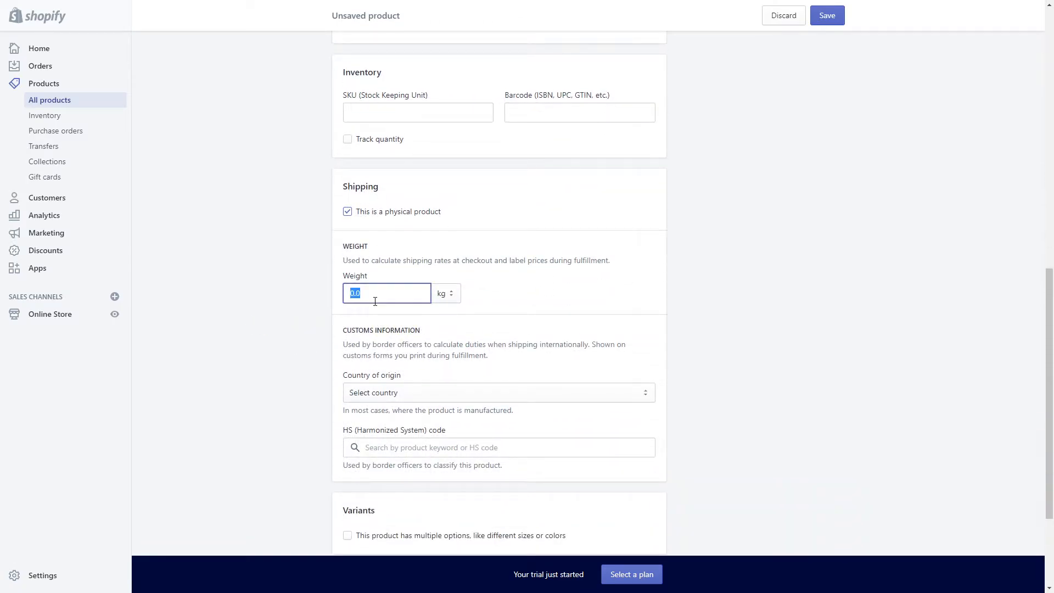
{"action": "type", "text": "0"}
{"action": "left_click", "coordinate": [839, 353]}
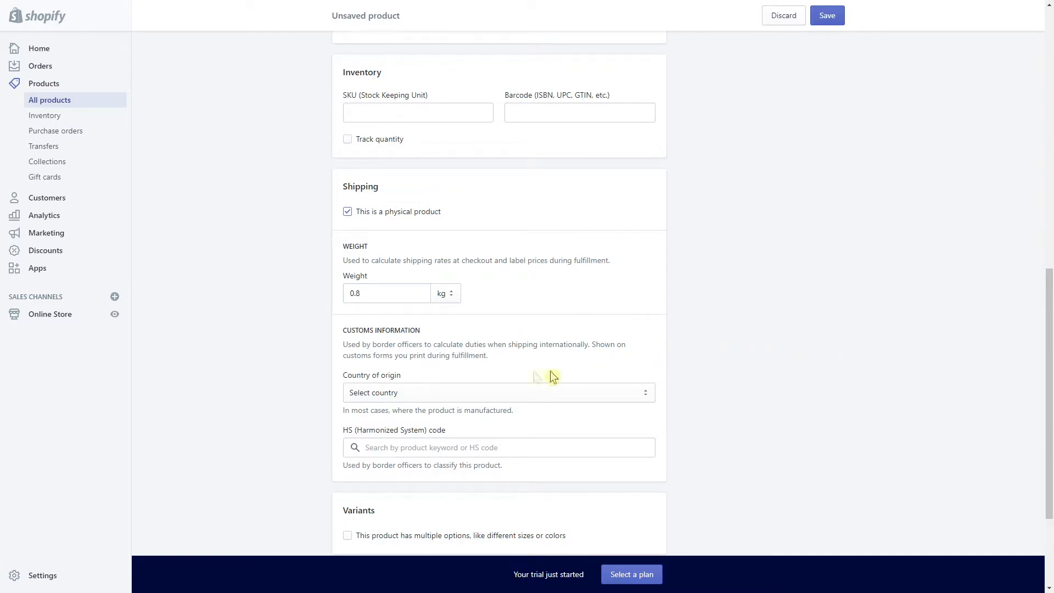
Set the country of origin to United States
{"action": "scroll", "coordinate": [487, 386], "scroll_direction": "down", "scroll_amount": 2}
{"action": "left_click", "coordinate": [383, 283]}
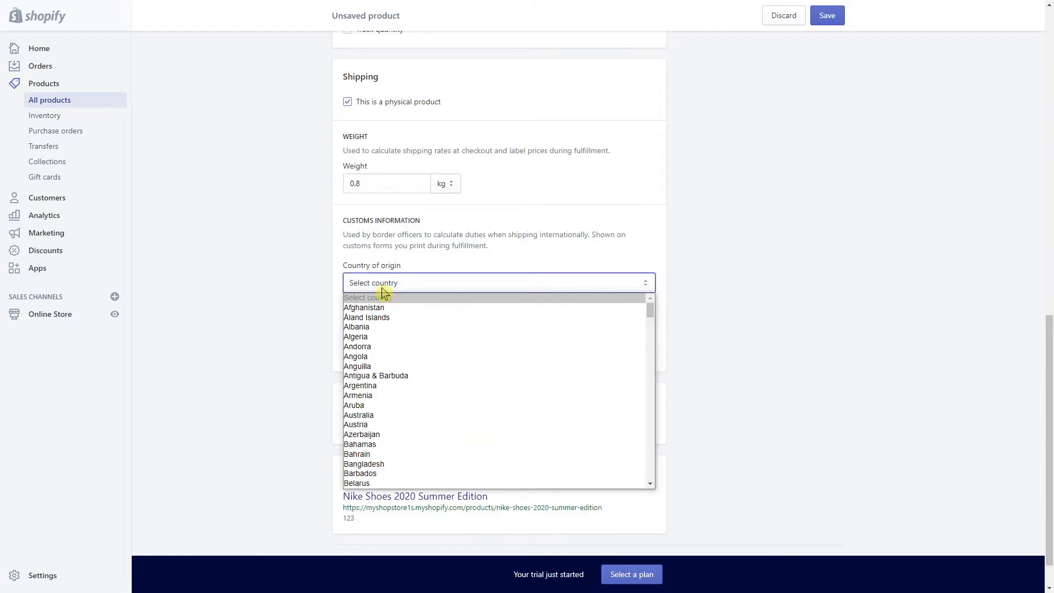
{"action": "scroll", "coordinate": [383, 291], "scroll_direction": "down", "scroll_amount": 1}
{"action": "left_click", "coordinate": [399, 241]}
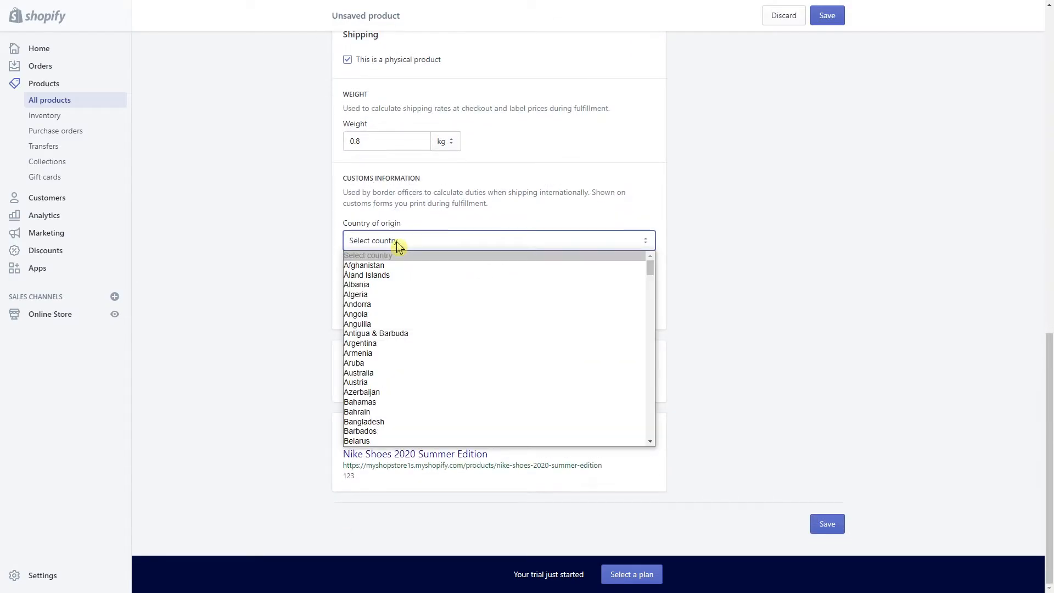
{"action": "key", "text": "u"}
{"action": "key", "text": "Down"}
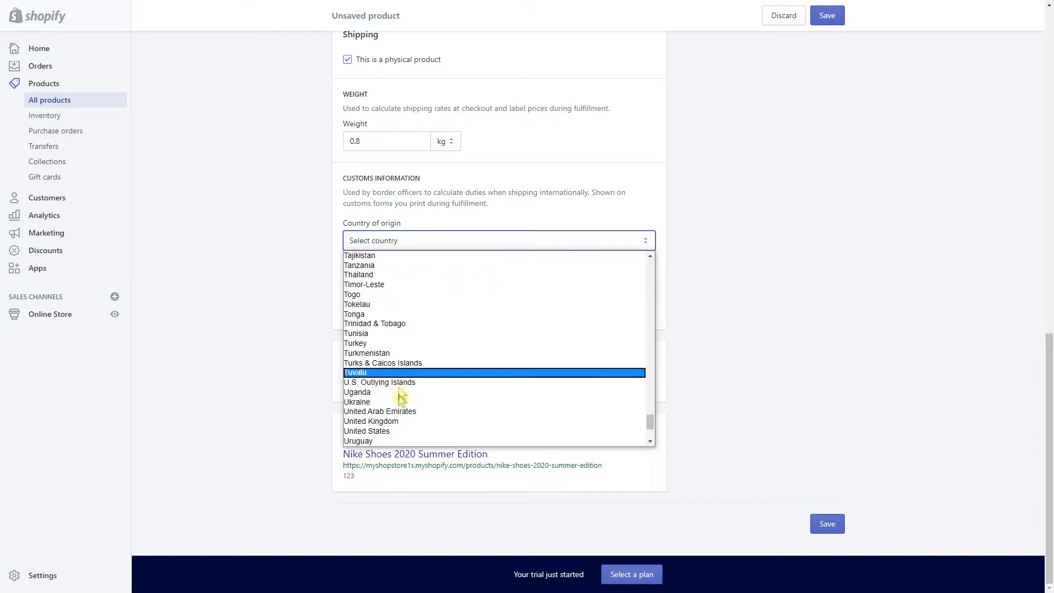
{"action": "left_click", "coordinate": [389, 432]}
{"action": "key", "text": "Tab"}
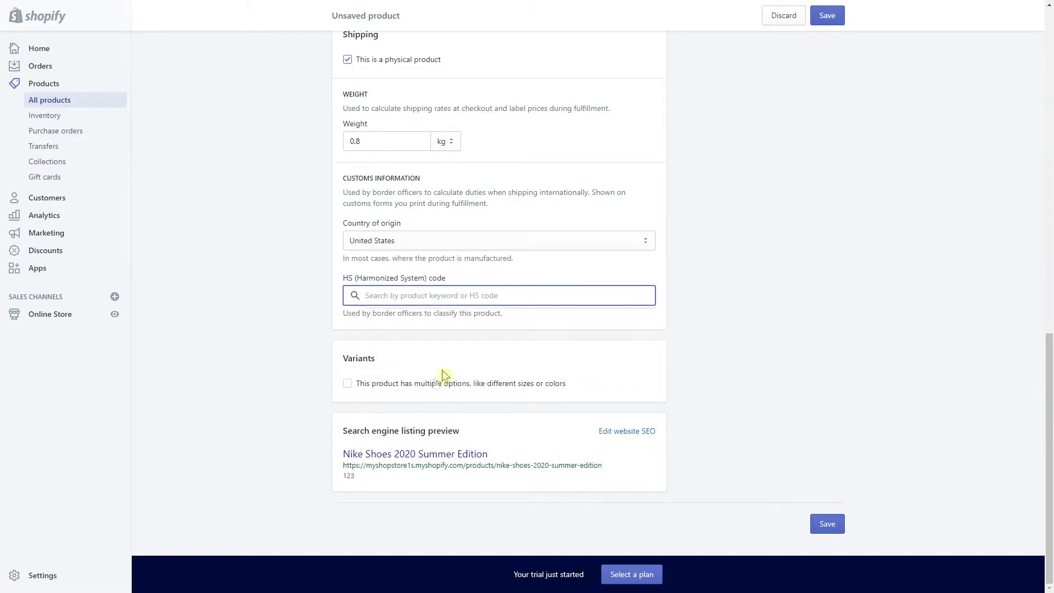
Add a Size option with values 40, 41, 42, 43, 45 and 46, each priced €59.00
{"action": "left_click", "coordinate": [348, 384]}
{"action": "left_click", "coordinate": [411, 449]}
{"action": "left_click", "coordinate": [472, 448]}
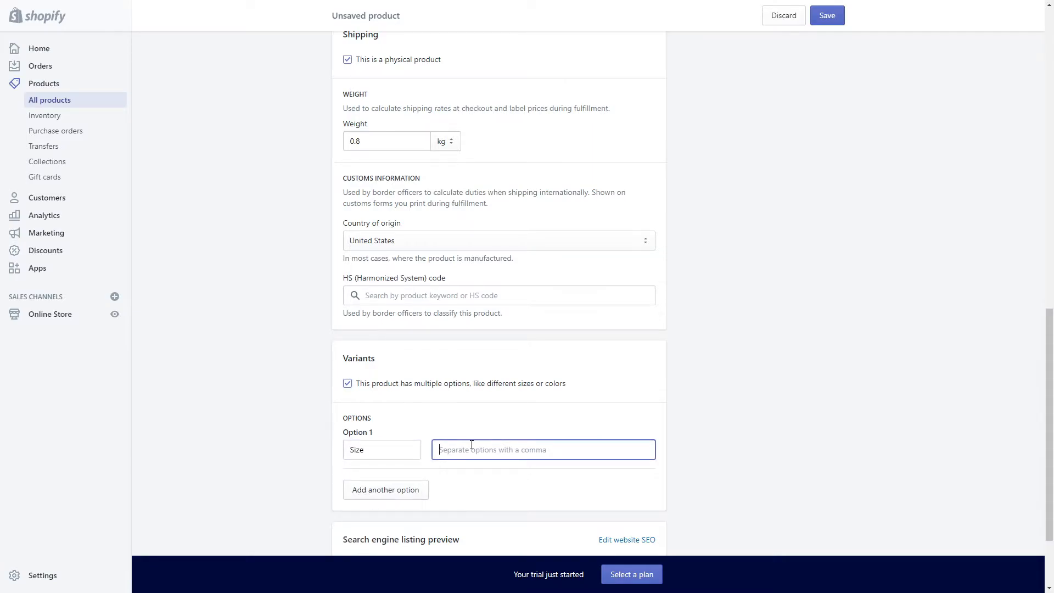
{"action": "type", "text": "40,41,42,43,45,"}
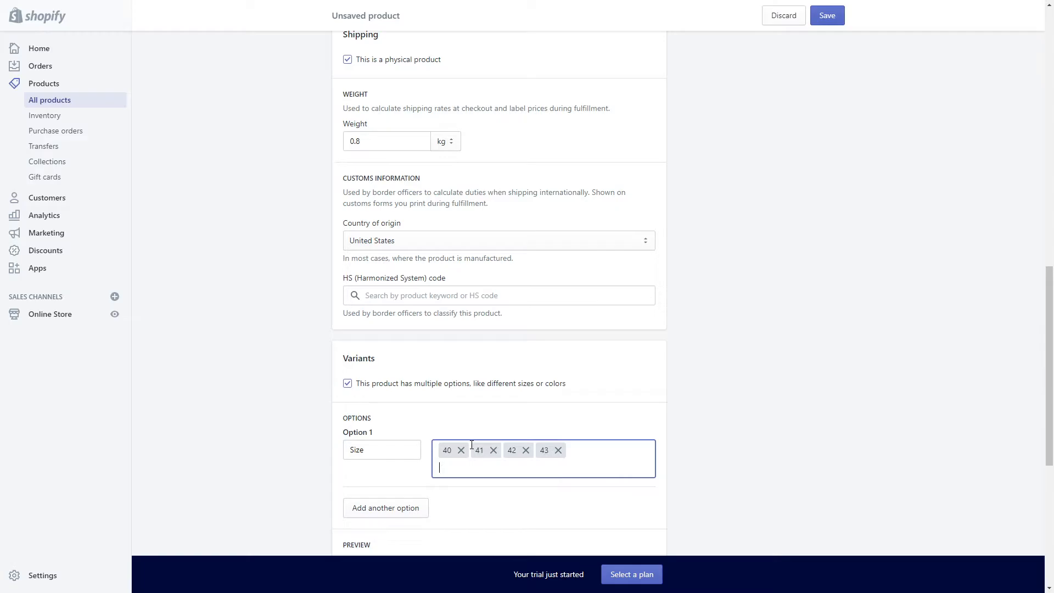
{"action": "type", "text": "46,"}
{"action": "scroll", "coordinate": [779, 483], "scroll_direction": "down", "scroll_amount": 8}
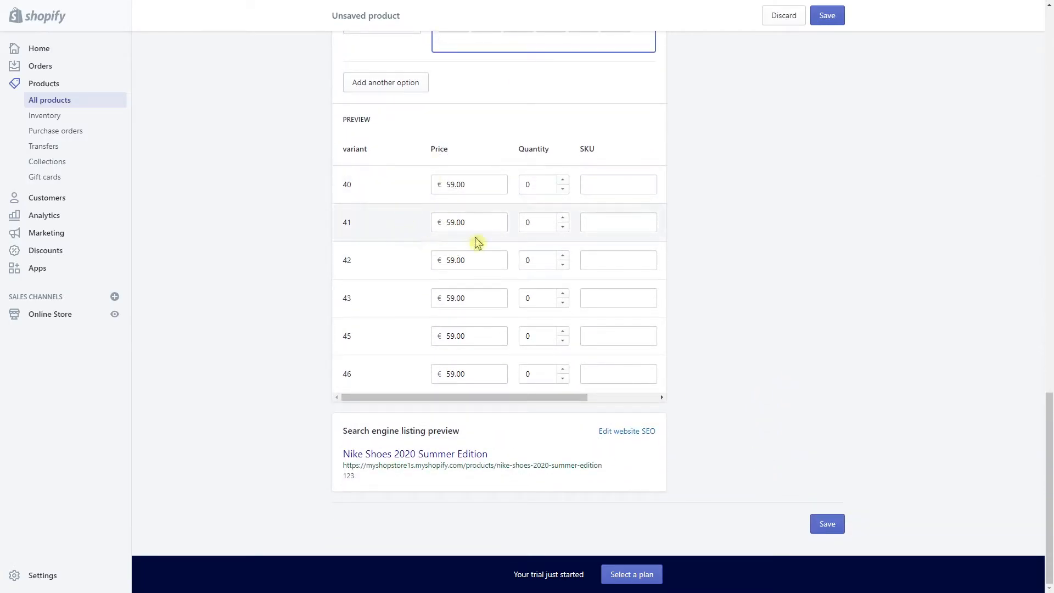
{"action": "scroll", "coordinate": [695, 207], "scroll_direction": "up", "scroll_amount": 15}
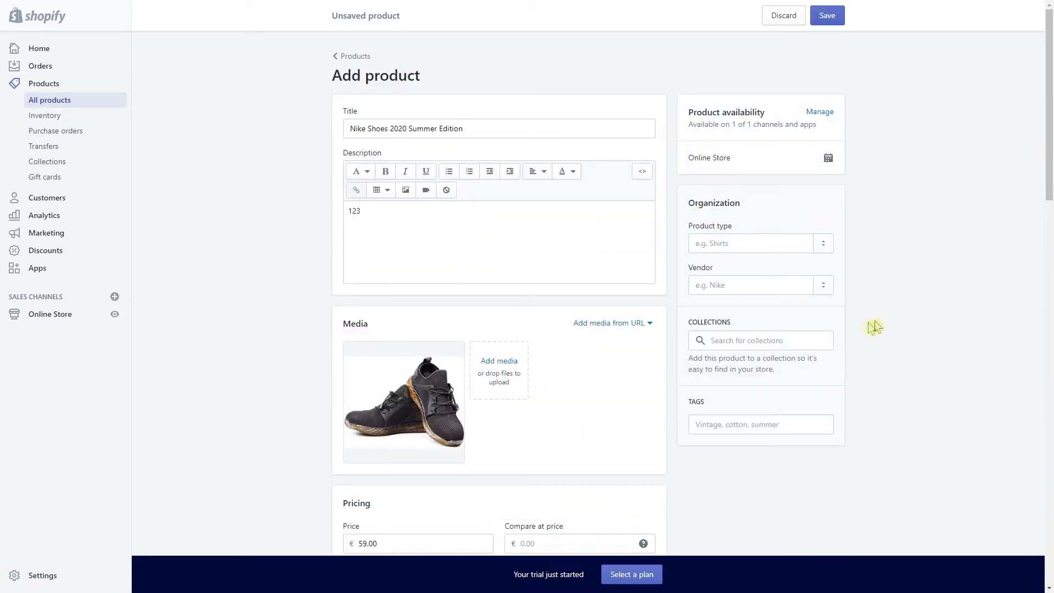
Set the product type to shoes and the vendor to Nike
{"action": "scroll", "coordinate": [726, 199], "scroll_direction": "down", "scroll_amount": 1}
{"action": "left_click", "coordinate": [726, 200]}
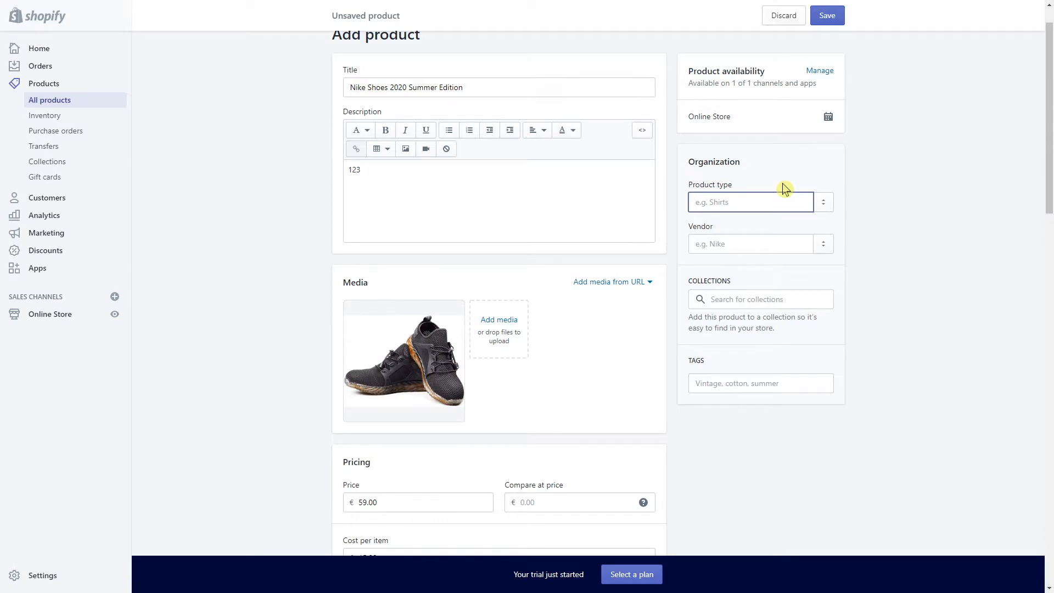
{"action": "type", "text": "shoes"}
{"action": "key", "text": "Tab"}
{"action": "left_click", "coordinate": [727, 225]}
{"action": "left_click", "coordinate": [724, 242]}
{"action": "type", "text": "Nike"}
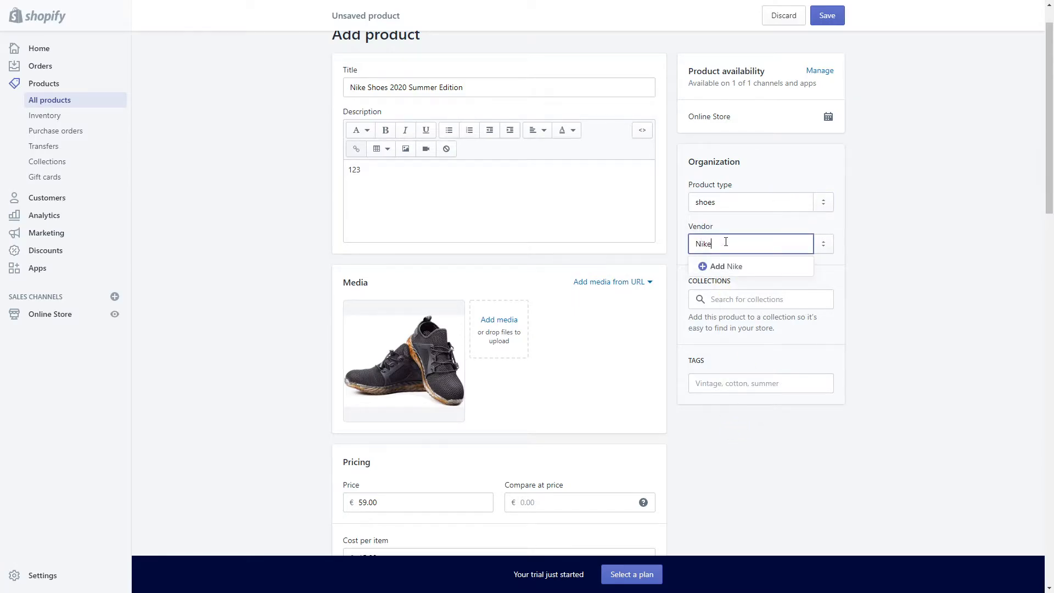
{"action": "left_click", "coordinate": [724, 266]}
Tag the product with shoes and nike
{"action": "scroll", "coordinate": [847, 299], "scroll_direction": "down", "scroll_amount": 1}
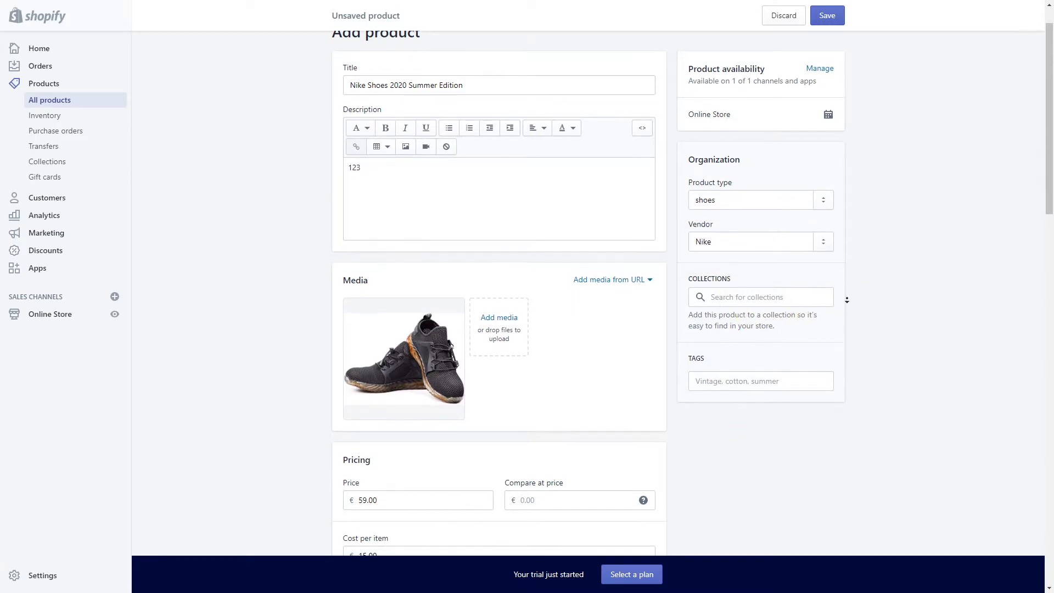
{"action": "left_click", "coordinate": [758, 353]}
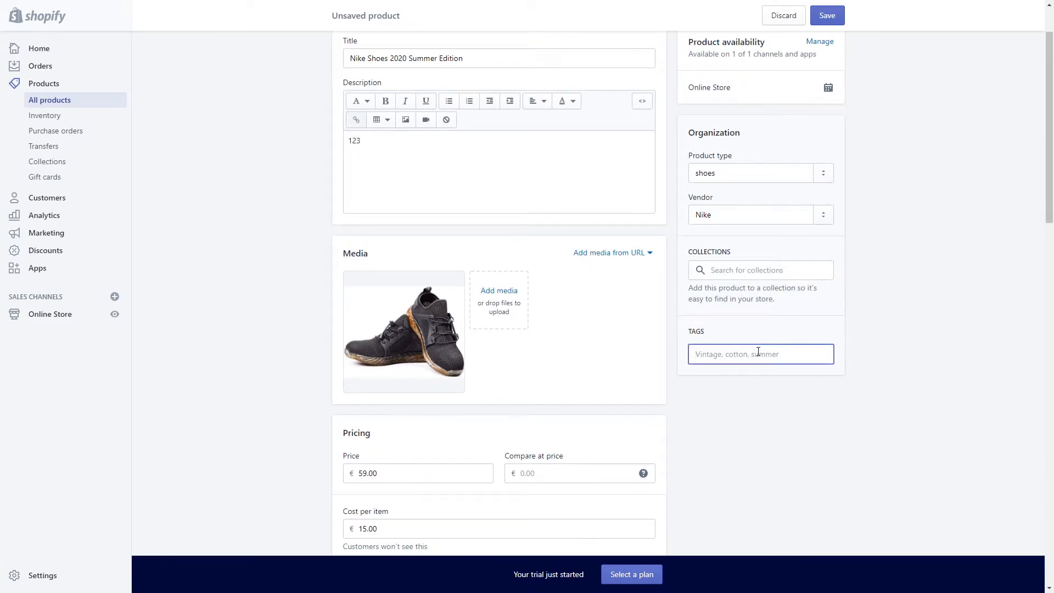
{"action": "type", "text": "shoes"}
{"action": "key", "text": "Return"}
{"action": "type", "text": "nike"}
{"action": "key", "text": "Return"}
{"action": "scroll", "coordinate": [889, 141], "scroll_direction": "up", "scroll_amount": 2}
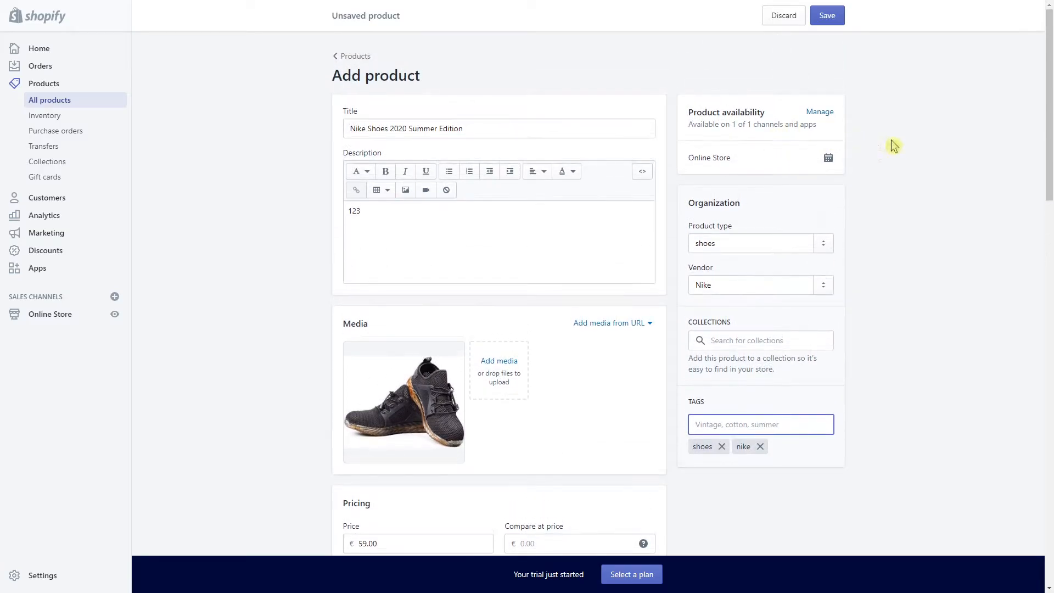
{"action": "scroll", "coordinate": [838, 350], "scroll_direction": "down", "scroll_amount": 15}
Save Nike Shoes 2020 Summer Edition, then view Online Store Themes with Debut and free themes
{"action": "left_click", "coordinate": [827, 522]}
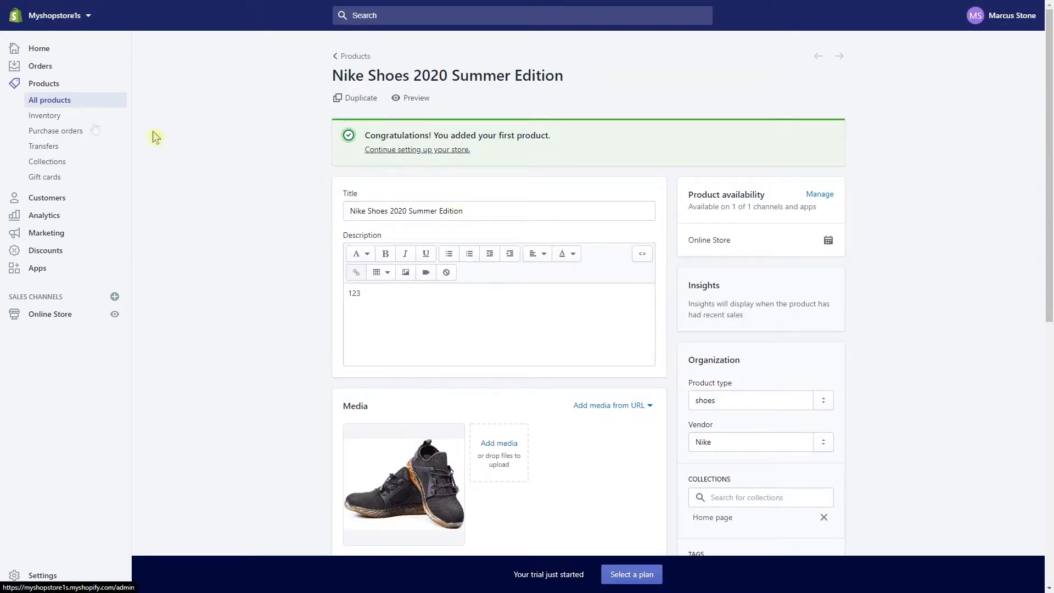
{"action": "left_click", "coordinate": [59, 102]}
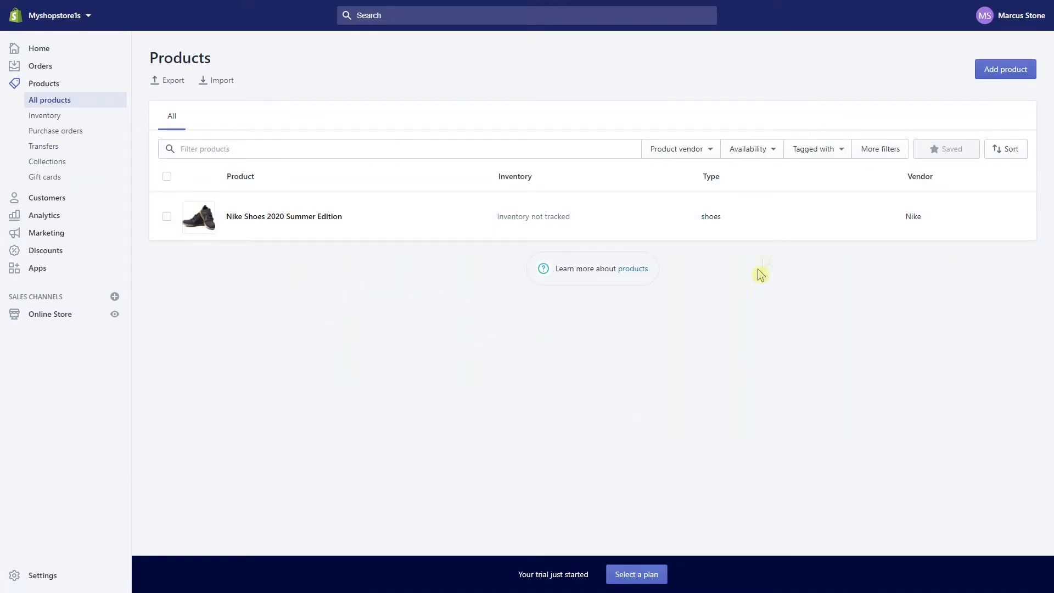
{"action": "left_click", "coordinate": [42, 321]}
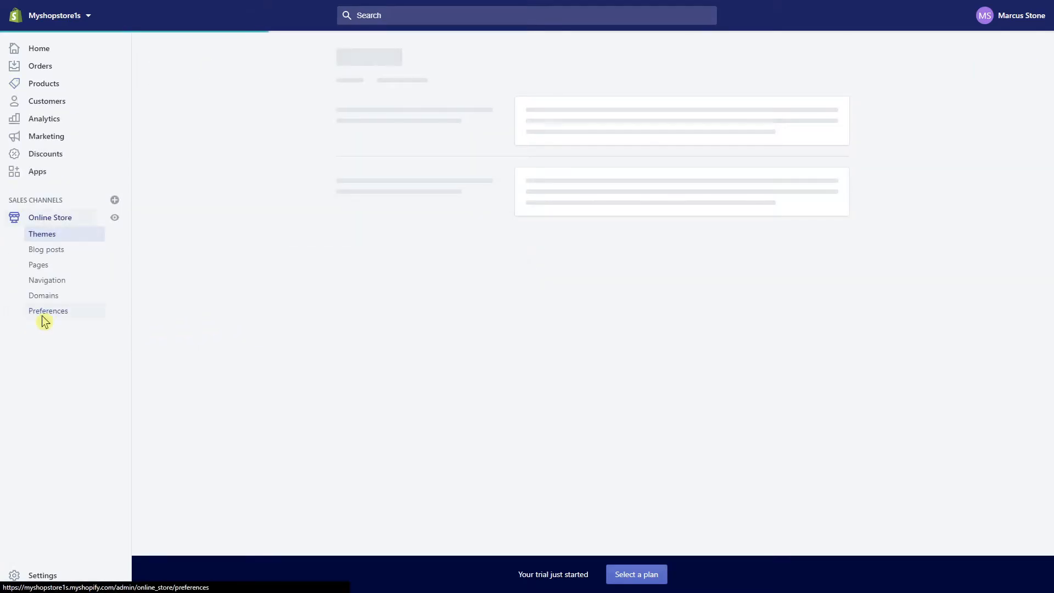
{"action": "scroll", "coordinate": [744, 375], "scroll_direction": "down", "scroll_amount": 1}
{"action": "left_click_drag", "start_coordinate": [375, 436], "coordinate": [377, 394]}
{"action": "left_click", "coordinate": [532, 396]}
{"action": "left_click_drag", "start_coordinate": [609, 395], "coordinate": [555, 396]}
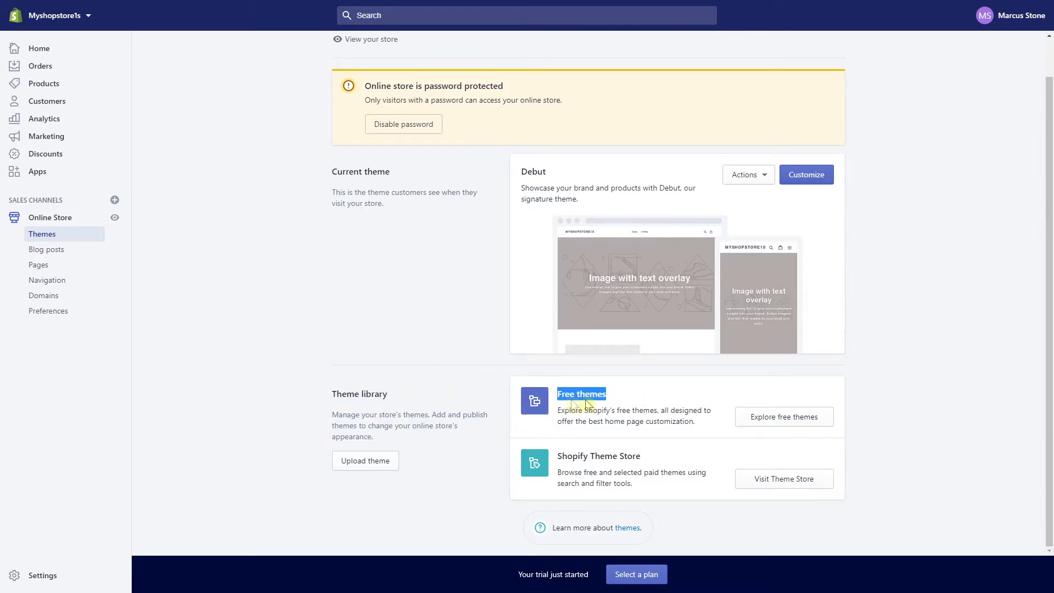
Add the free Brooklyn theme, Classic style, to the theme library after comparing it with Playful
{"action": "left_click", "coordinate": [791, 418]}
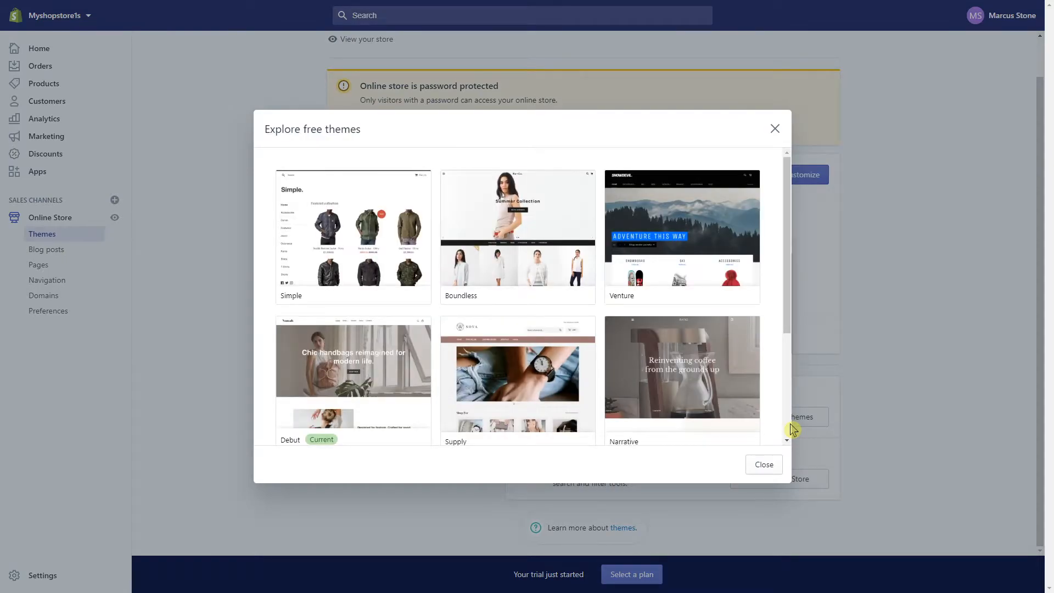
{"action": "scroll", "coordinate": [596, 332], "scroll_direction": "down", "scroll_amount": 3}
{"action": "scroll", "coordinate": [595, 332], "scroll_direction": "up", "scroll_amount": 1}
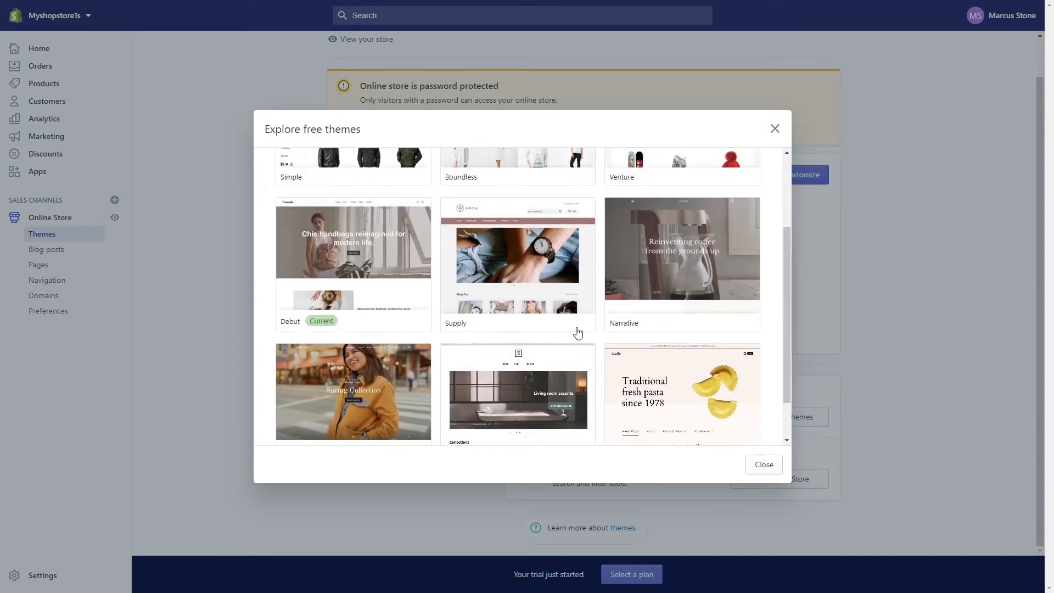
{"action": "scroll", "coordinate": [594, 328], "scroll_direction": "up", "scroll_amount": 1}
{"action": "scroll", "coordinate": [513, 325], "scroll_direction": "down", "scroll_amount": 3}
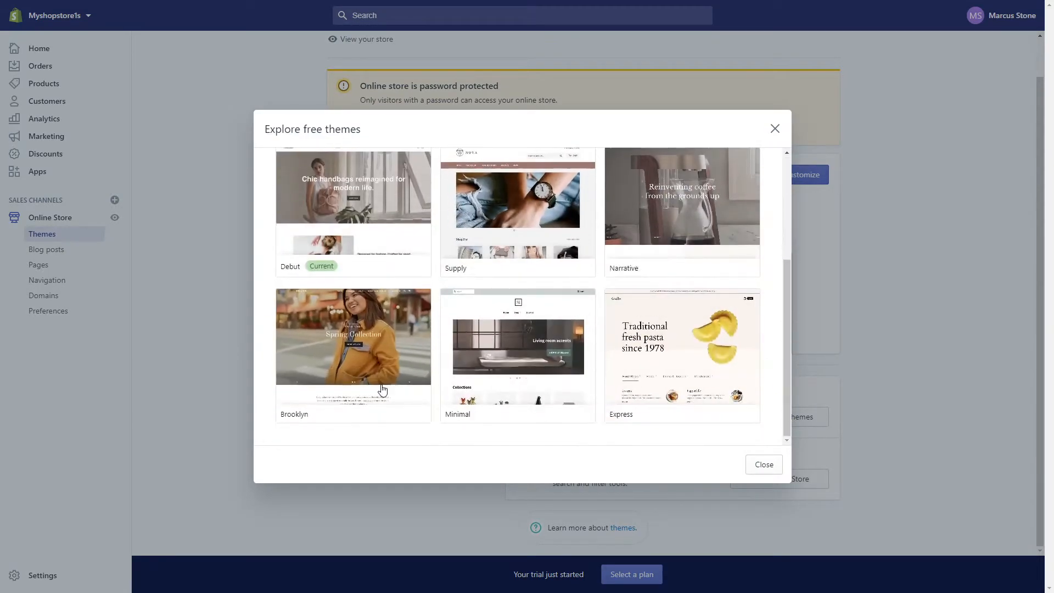
{"action": "left_click", "coordinate": [352, 368]}
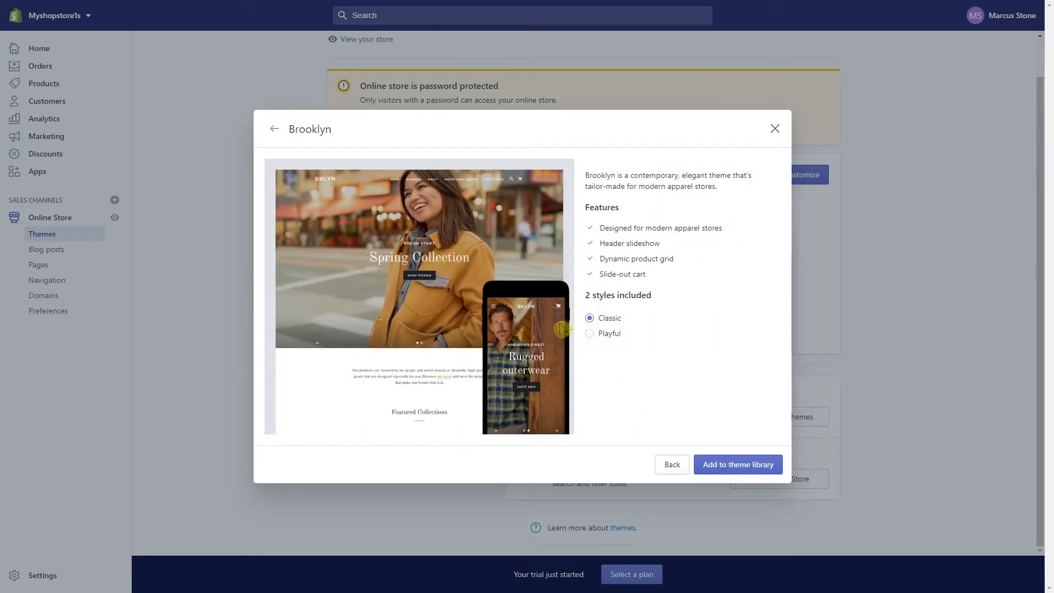
{"action": "left_click", "coordinate": [607, 333]}
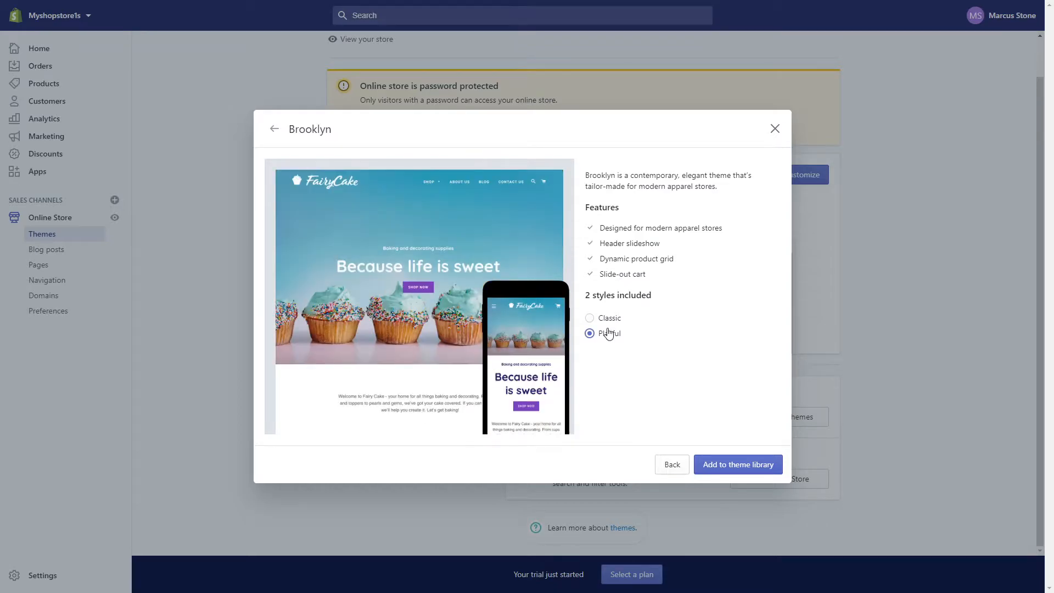
{"action": "left_click", "coordinate": [611, 321]}
{"action": "left_click", "coordinate": [607, 334]}
{"action": "left_click", "coordinate": [620, 318]}
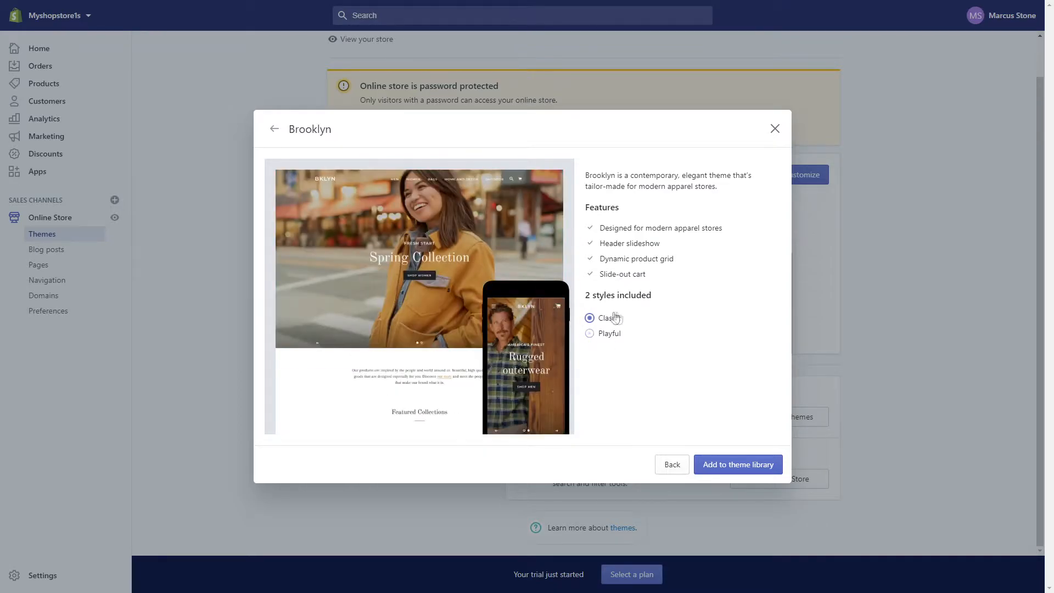
{"action": "left_click", "coordinate": [745, 472]}
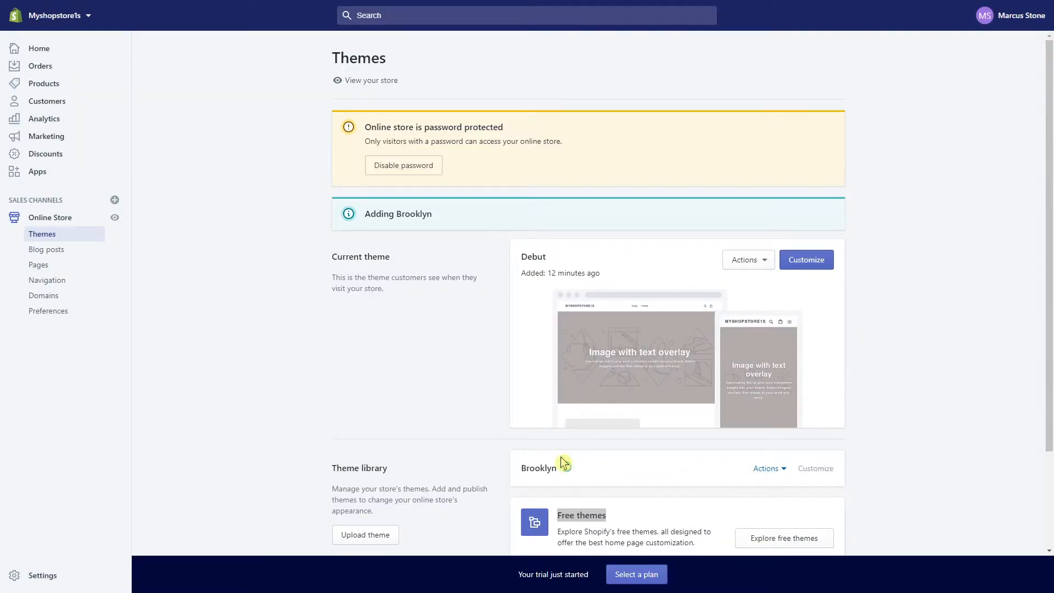
Publish Brooklyn from its Actions menu and confirm, replacing Debut as the live theme
{"action": "scroll", "coordinate": [571, 463], "scroll_direction": "down", "scroll_amount": 2}
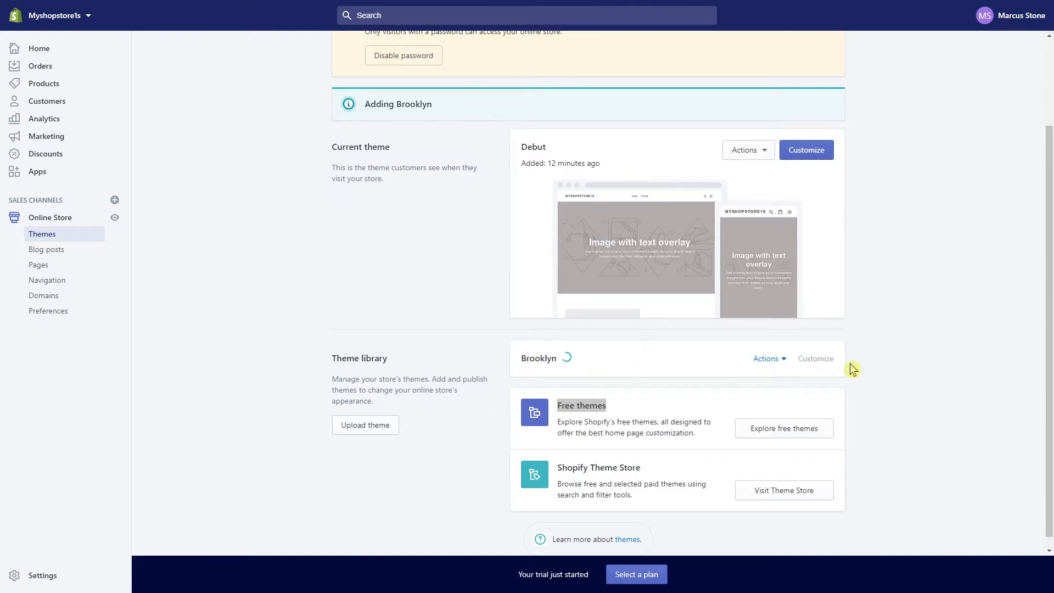
{"action": "left_click", "coordinate": [767, 362]}
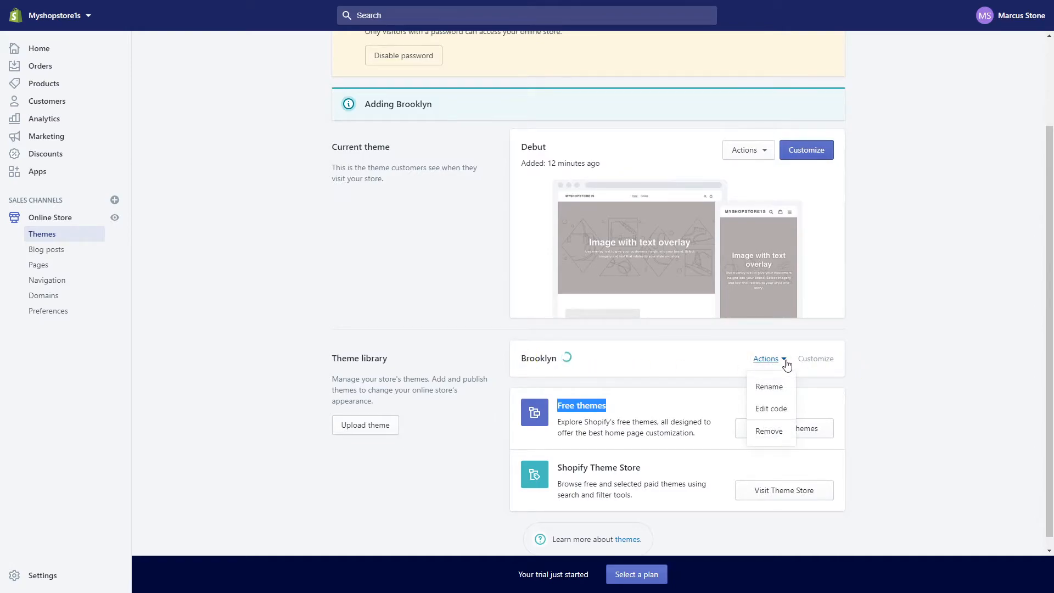
{"action": "left_click", "coordinate": [938, 373]}
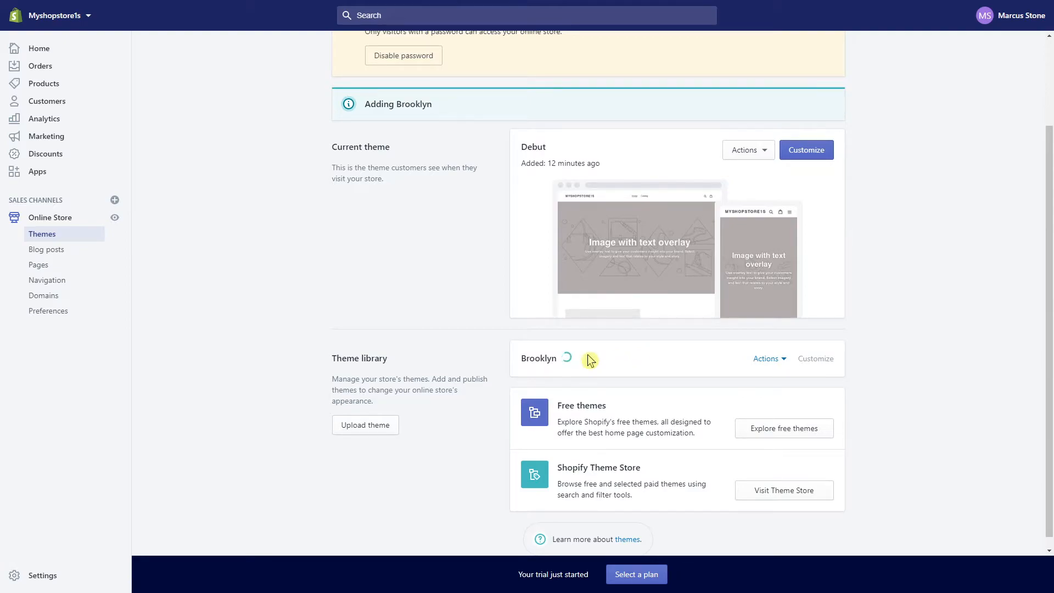
{"action": "left_click", "coordinate": [771, 386]}
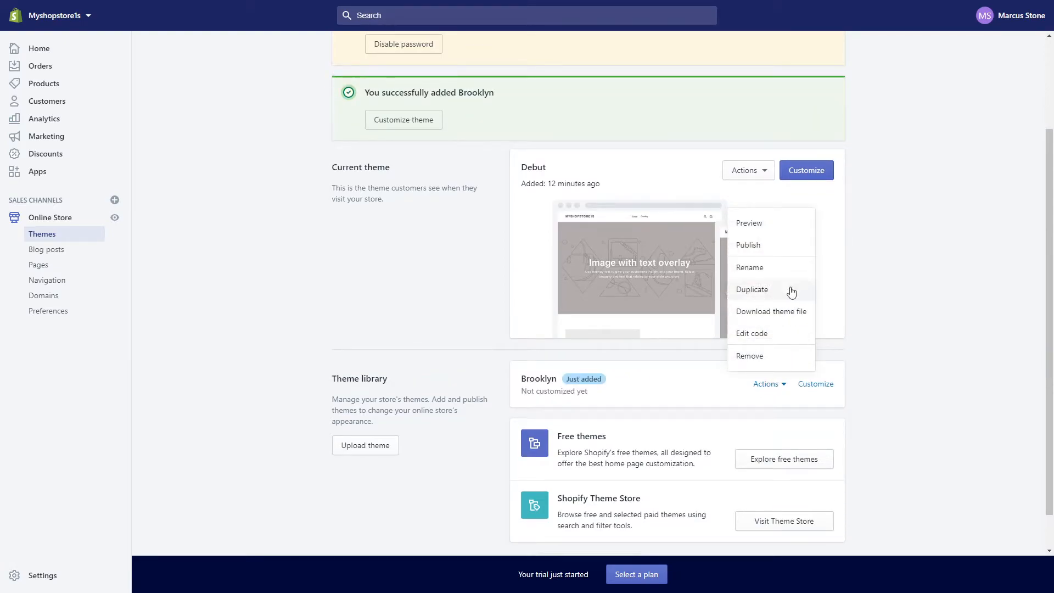
{"action": "left_click", "coordinate": [780, 247]}
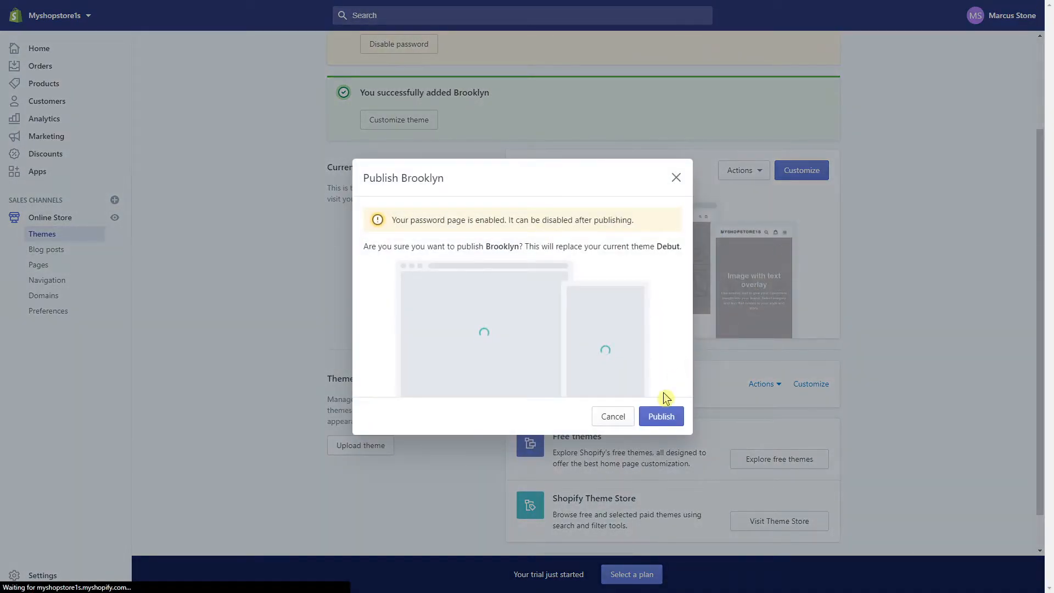
{"action": "left_click", "coordinate": [670, 416]}
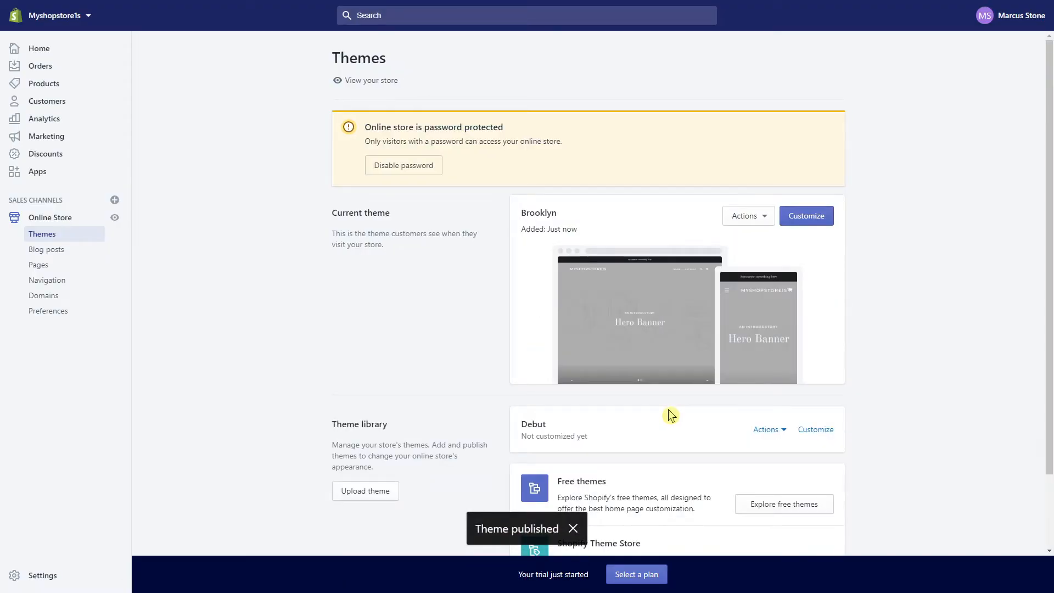
{"action": "scroll", "coordinate": [671, 415], "scroll_direction": "down", "scroll_amount": 1}
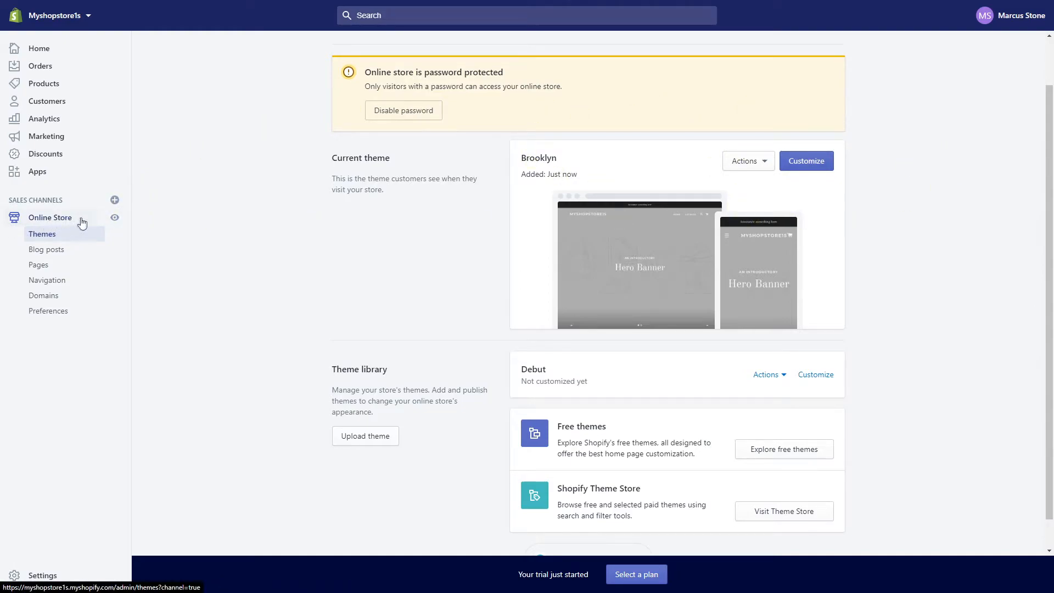
View the live storefront and scroll through Brooklyn's Hero Banner and featured collection
{"action": "left_click", "coordinate": [115, 219]}
{"action": "scroll", "coordinate": [337, 317], "scroll_direction": "down", "scroll_amount": 3}
{"action": "scroll", "coordinate": [337, 317], "scroll_direction": "up", "scroll_amount": 4}
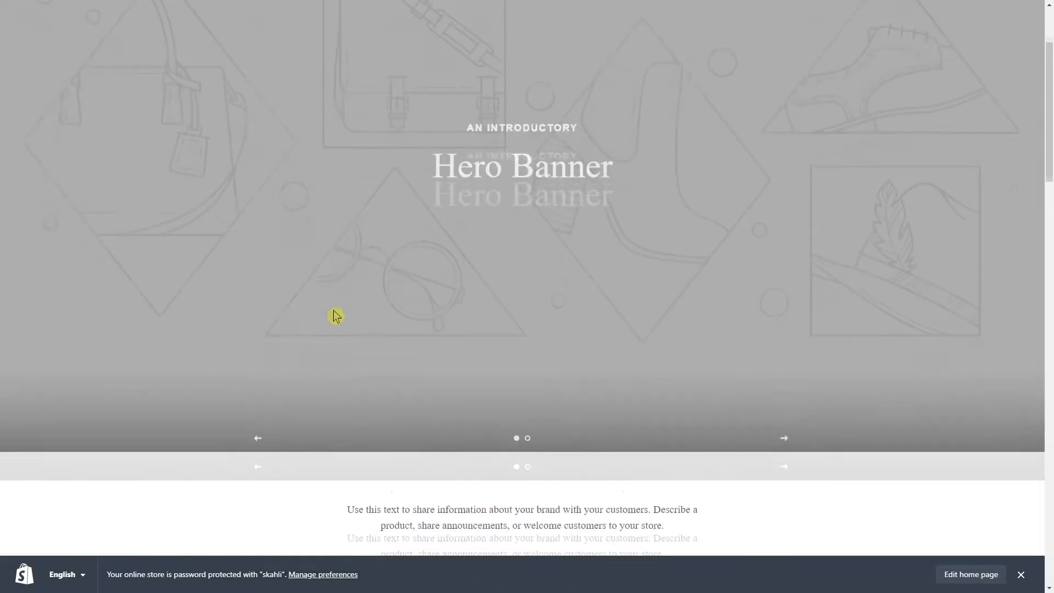
{"action": "scroll", "coordinate": [337, 317], "scroll_direction": "down", "scroll_amount": 18}
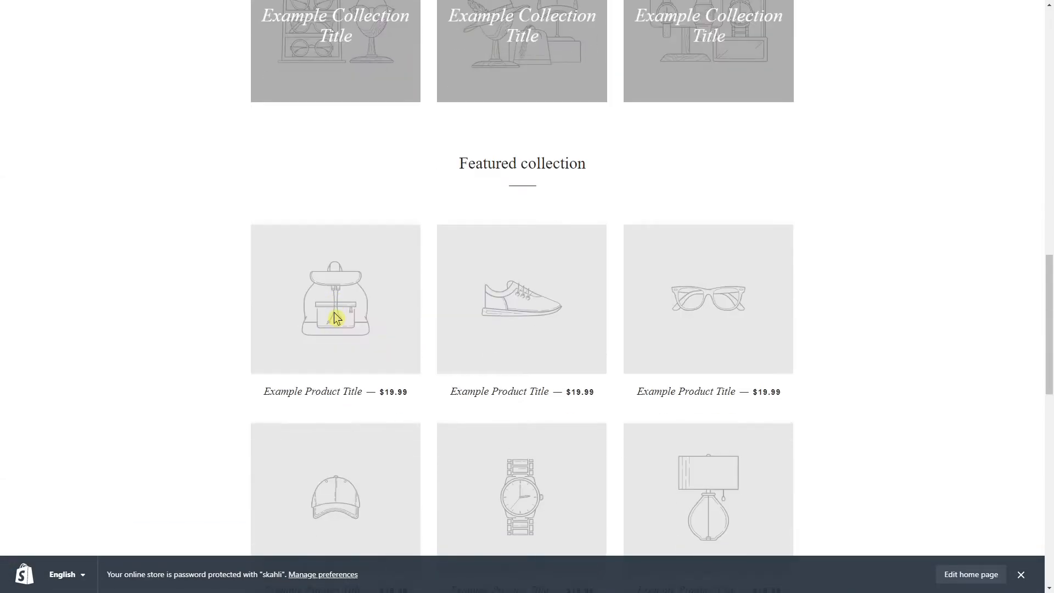
{"action": "scroll", "coordinate": [337, 317], "scroll_direction": "down", "scroll_amount": 15}
{"action": "scroll", "coordinate": [254, 378], "scroll_direction": "up", "scroll_amount": 15}
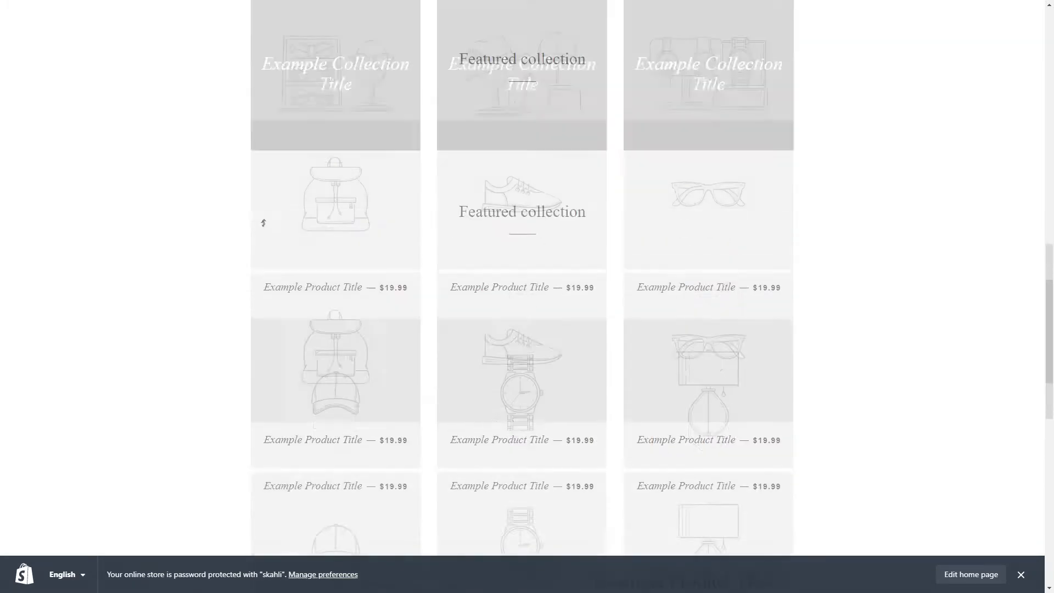
{"action": "scroll", "coordinate": [264, 223], "scroll_direction": "up", "scroll_amount": 5}
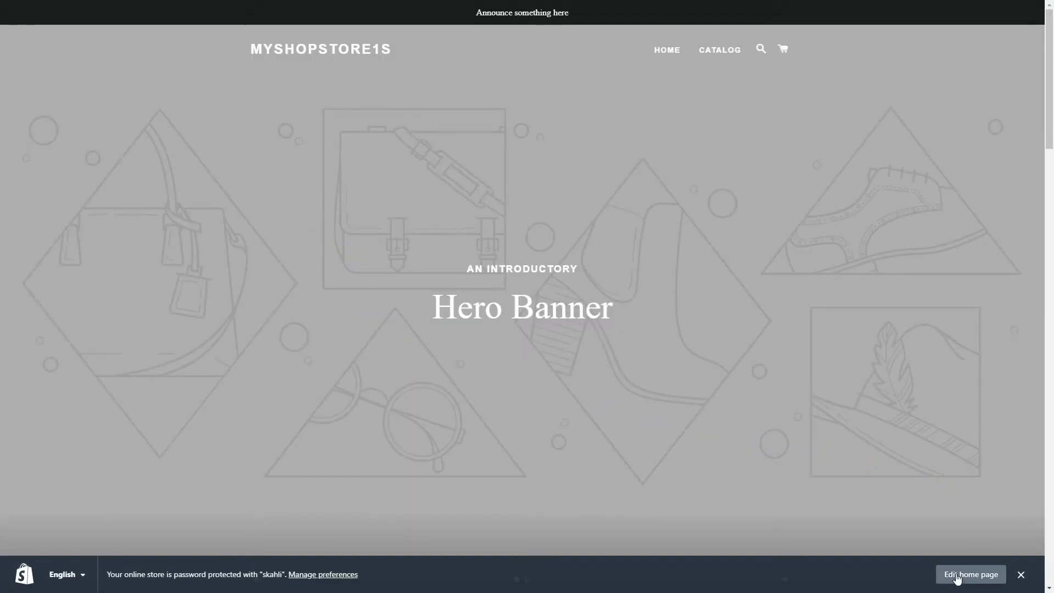
{"action": "left_click", "coordinate": [958, 578]}
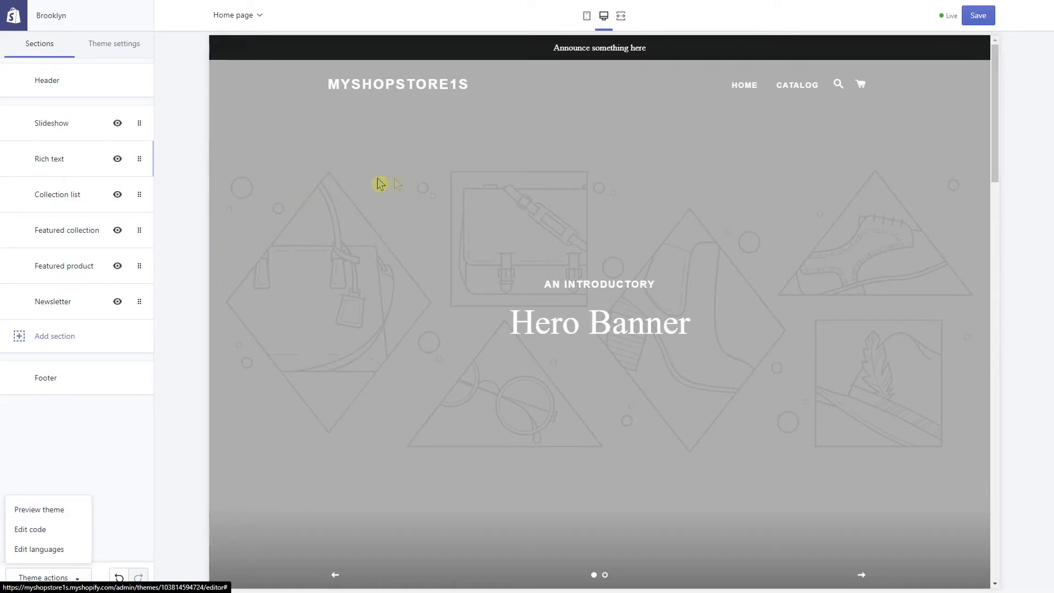
Review the Header, Slideshow and Rich text section settings in turn
{"action": "left_click", "coordinate": [38, 77]}
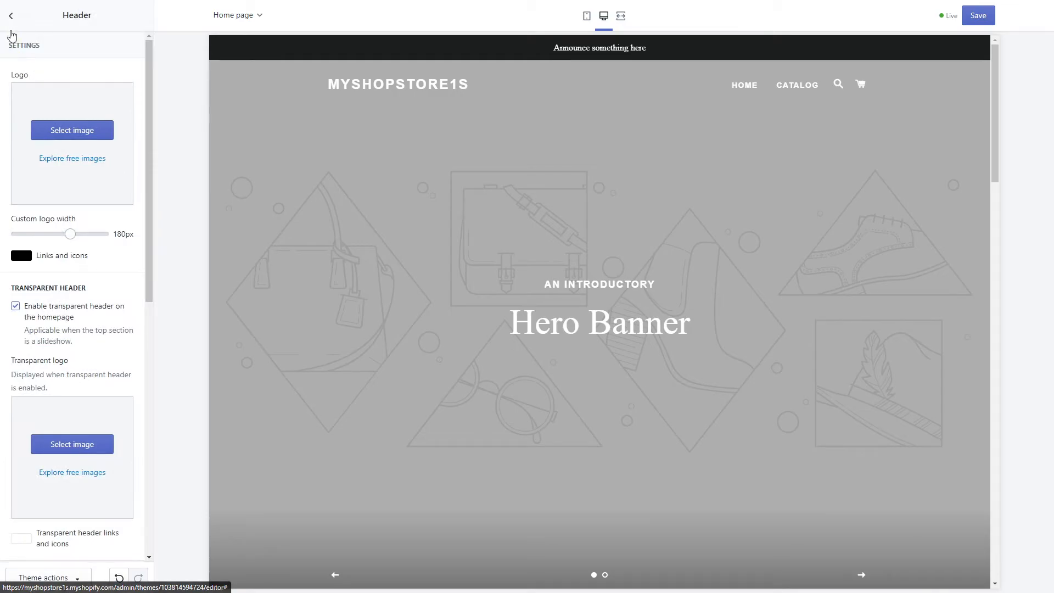
{"action": "left_click", "coordinate": [11, 16]}
{"action": "left_click", "coordinate": [59, 130]}
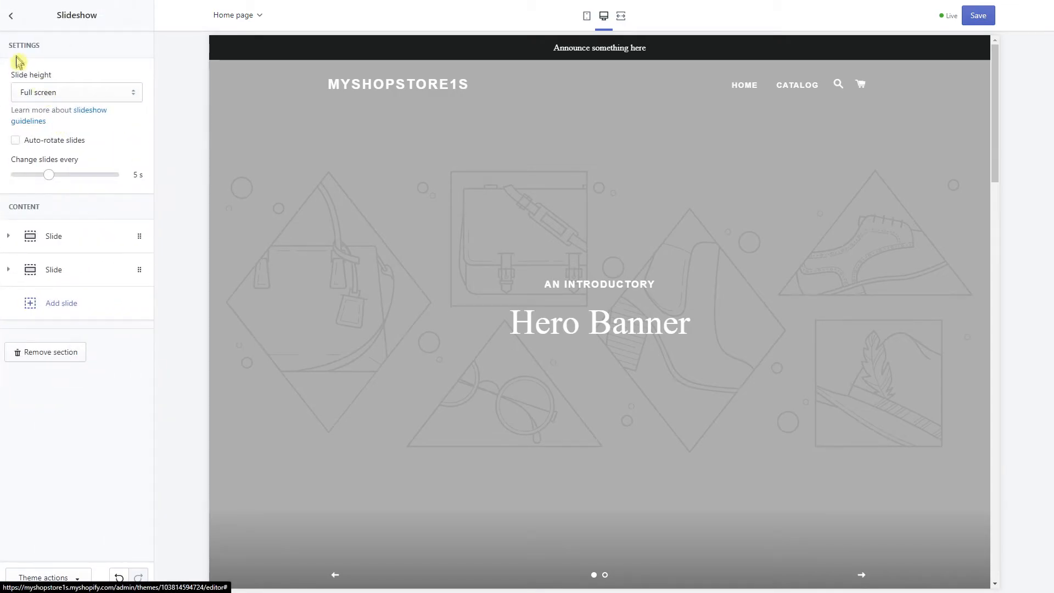
{"action": "left_click", "coordinate": [18, 15]}
{"action": "left_click", "coordinate": [57, 168]}
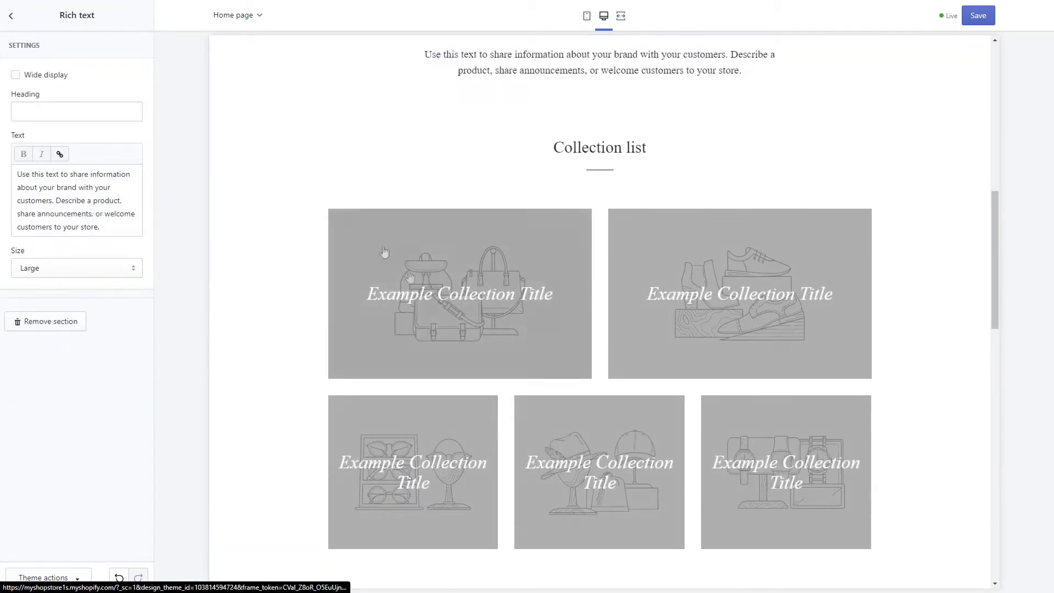
{"action": "left_click", "coordinate": [18, 15]}
Review Collection list, Featured collection and Featured product settings, then unhide the Newsletter section
{"action": "left_click", "coordinate": [47, 202]}
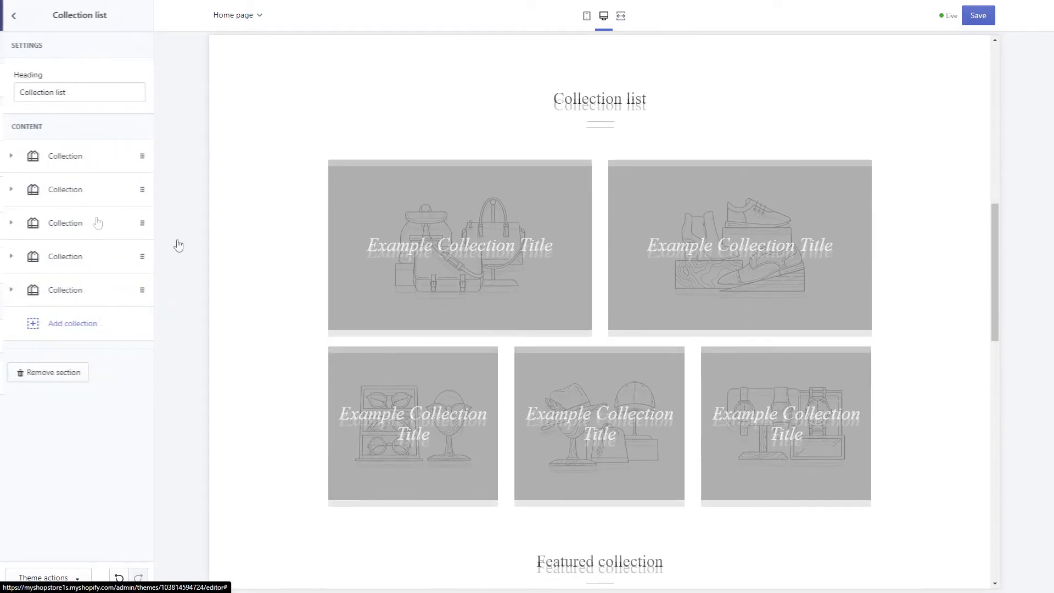
{"action": "left_click", "coordinate": [13, 20]}
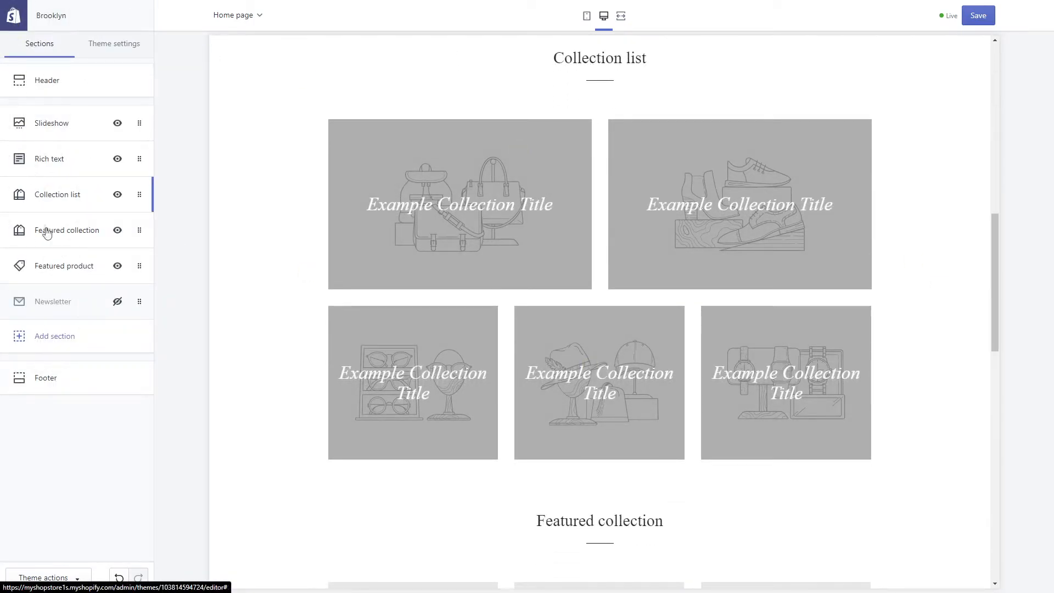
{"action": "left_click", "coordinate": [43, 230]}
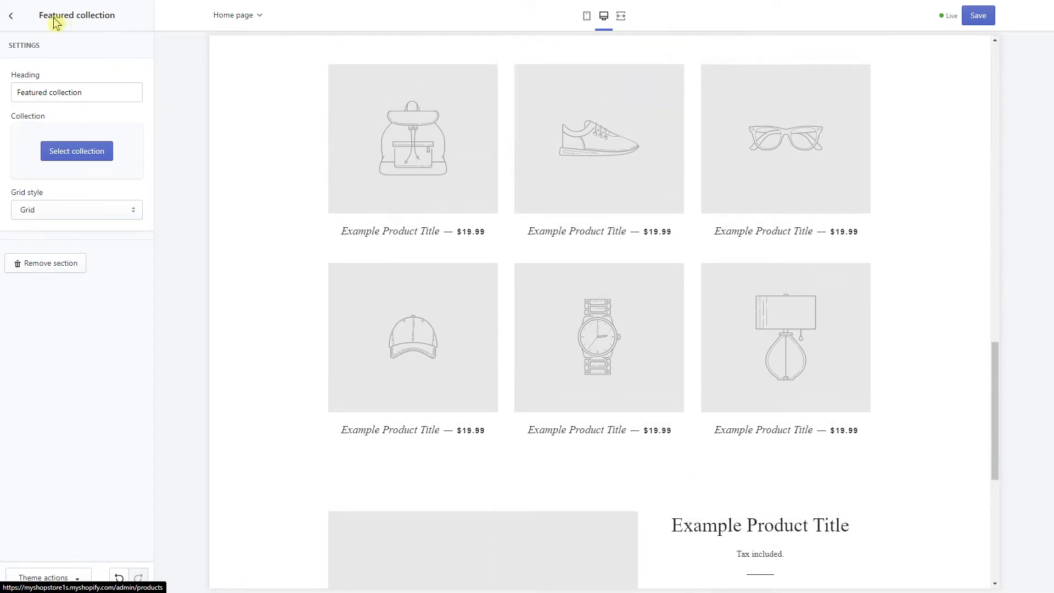
{"action": "left_click", "coordinate": [61, 21]}
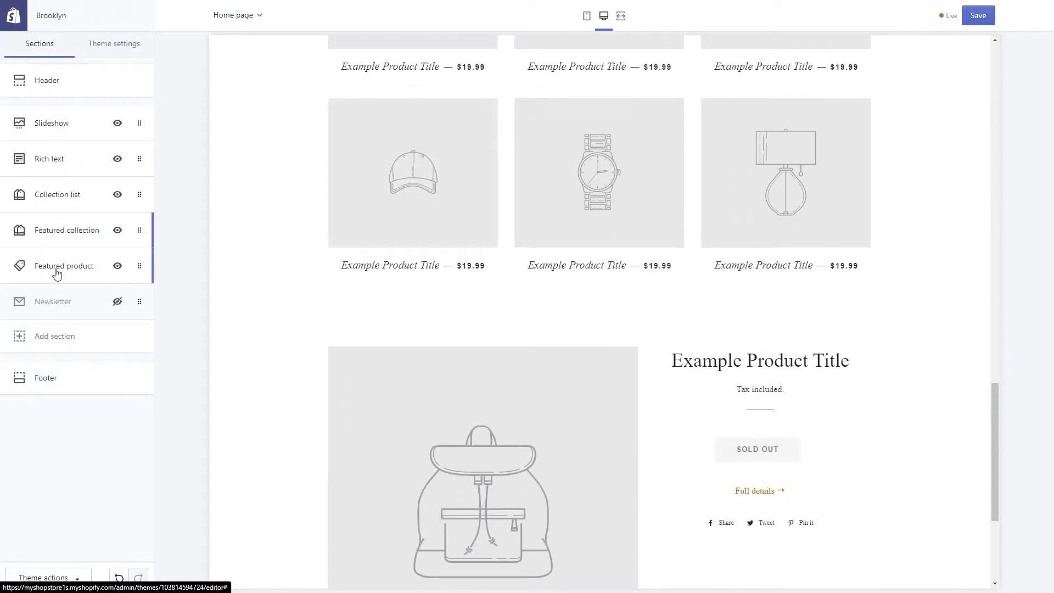
{"action": "left_click", "coordinate": [54, 269]}
{"action": "left_click", "coordinate": [11, 16]}
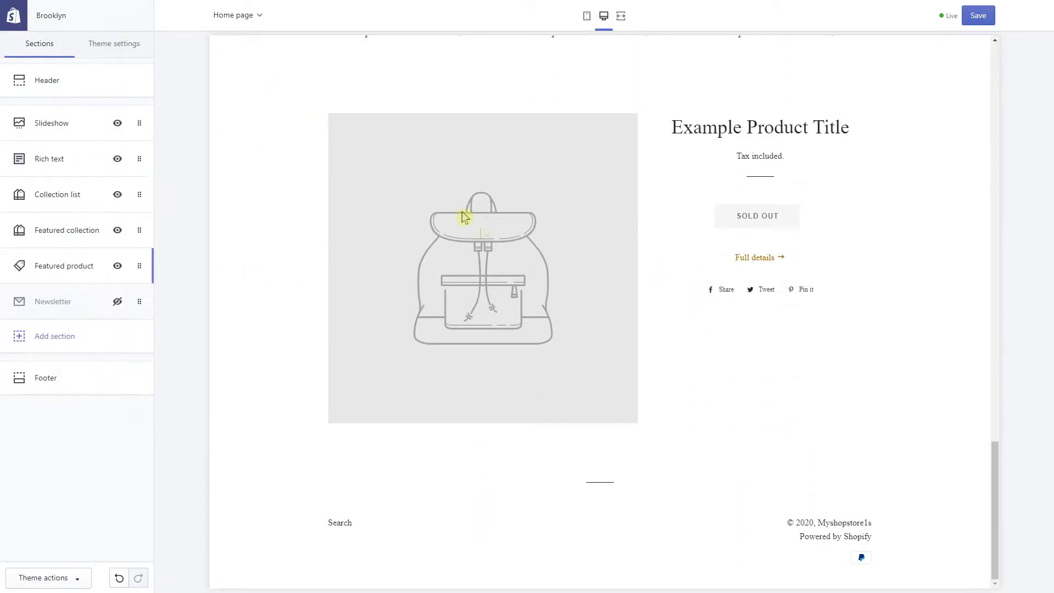
{"action": "scroll", "coordinate": [510, 264], "scroll_direction": "up", "scroll_amount": 10}
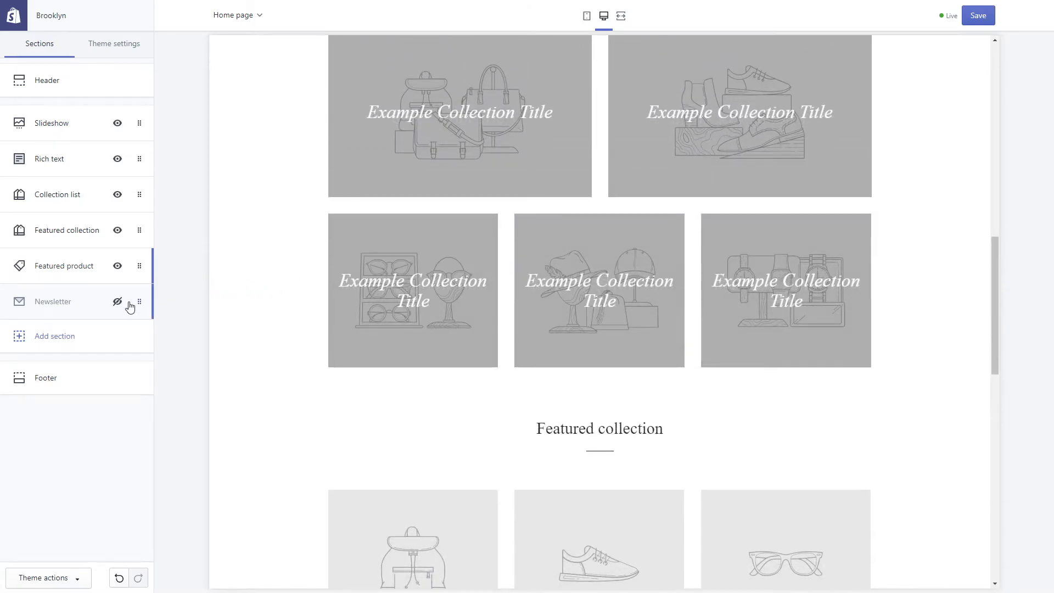
{"action": "left_click", "coordinate": [118, 301]}
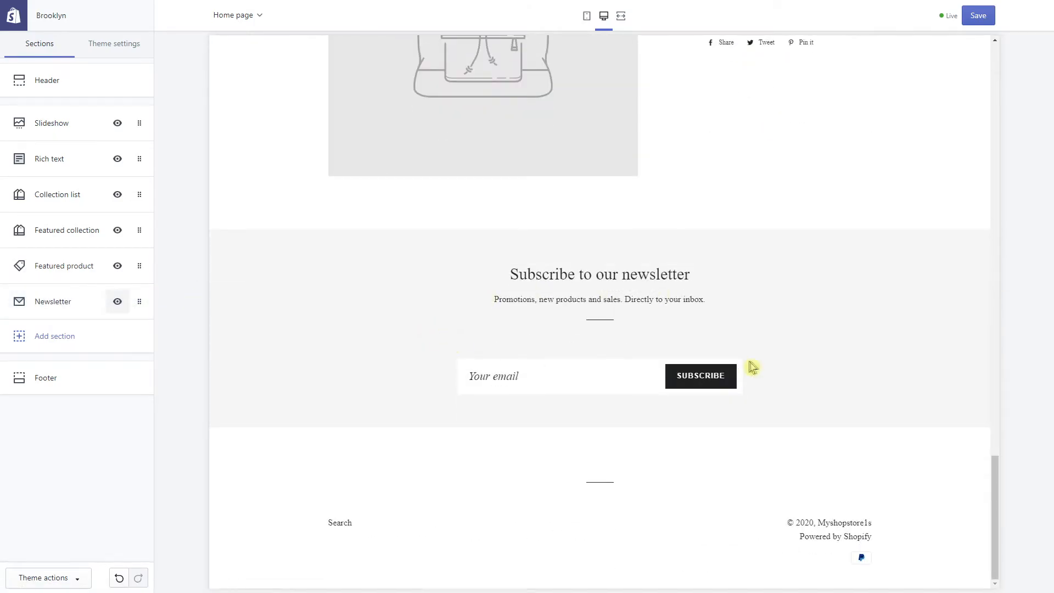
Toggle section visibility back to shown and drag Featured product above Featured collection
{"action": "mouse_move", "coordinate": [137, 301]}
{"action": "left_mouse_down"}
{"action": "mouse_move", "coordinate": [137, 214]}
{"action": "mouse_move", "coordinate": [111, 327]}
{"action": "mouse_move", "coordinate": [121, 311]}
{"action": "left_mouse_up"}
{"action": "scroll", "coordinate": [490, 323], "scroll_direction": "up", "scroll_amount": 5}
{"action": "scroll", "coordinate": [468, 343], "scroll_direction": "up", "scroll_amount": 2}
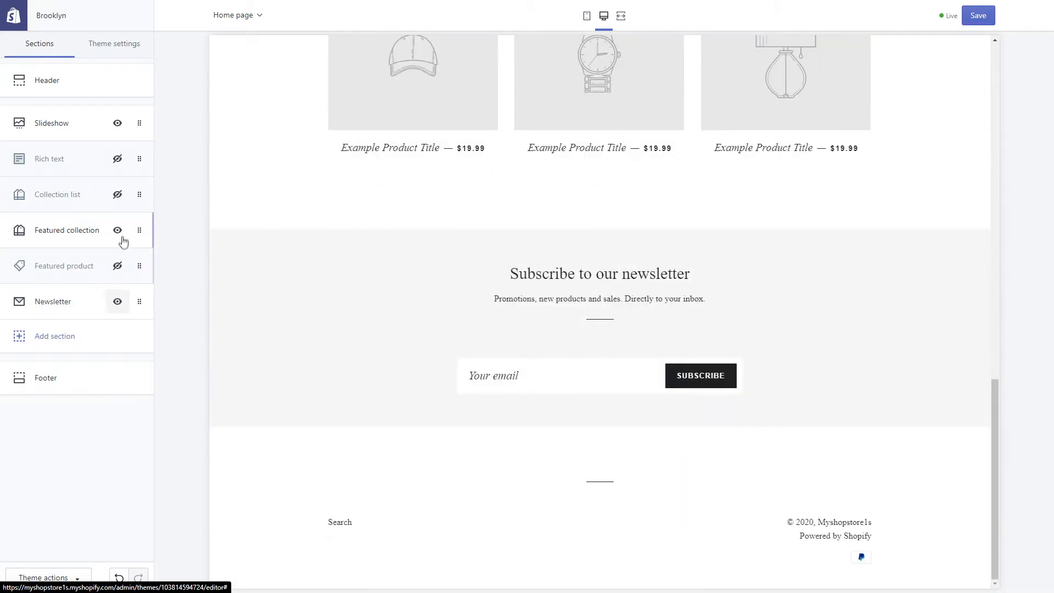
{"action": "left_click", "coordinate": [118, 230]}
{"action": "left_click", "coordinate": [116, 302]}
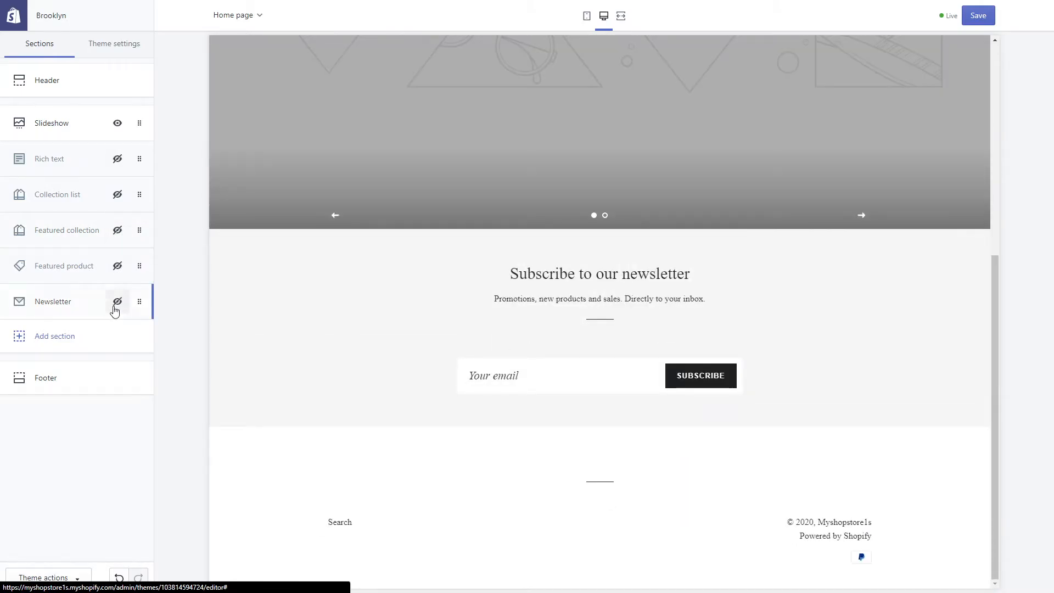
{"action": "scroll", "coordinate": [367, 316], "scroll_direction": "up", "scroll_amount": 2}
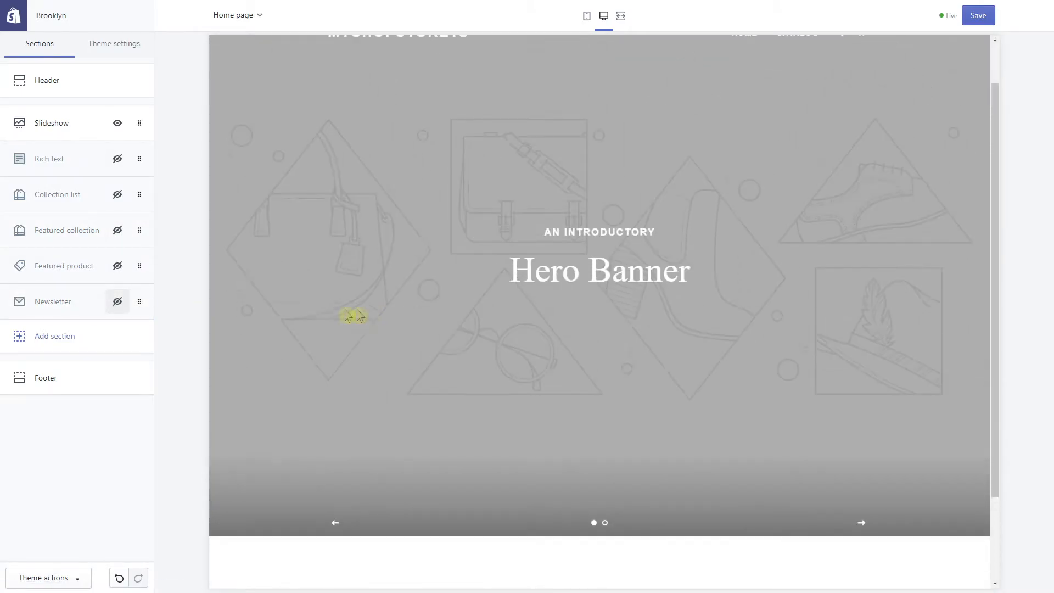
{"action": "left_click", "coordinate": [118, 303]}
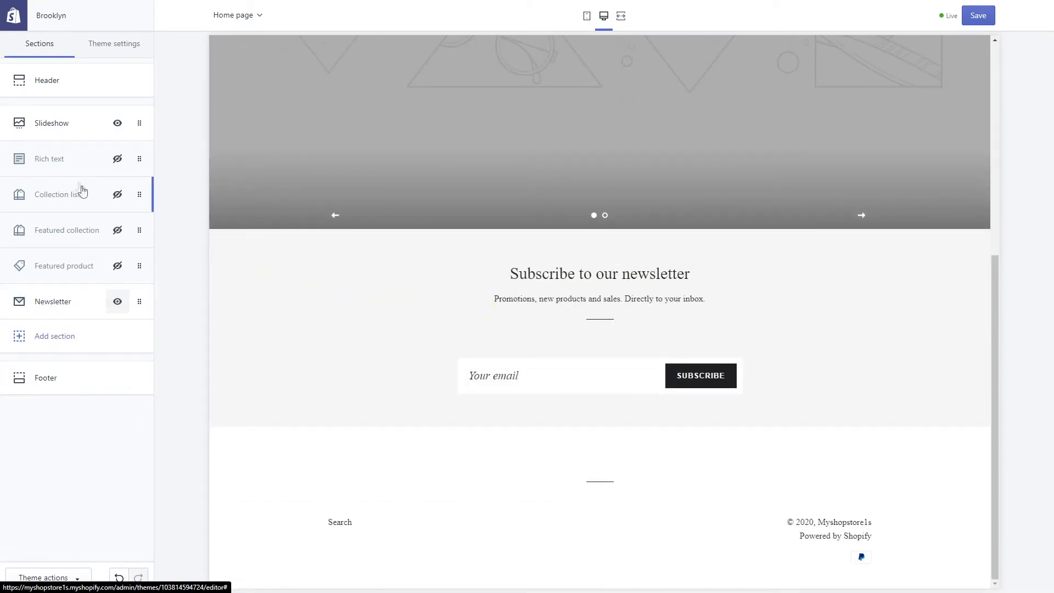
{"action": "left_click", "coordinate": [121, 242]}
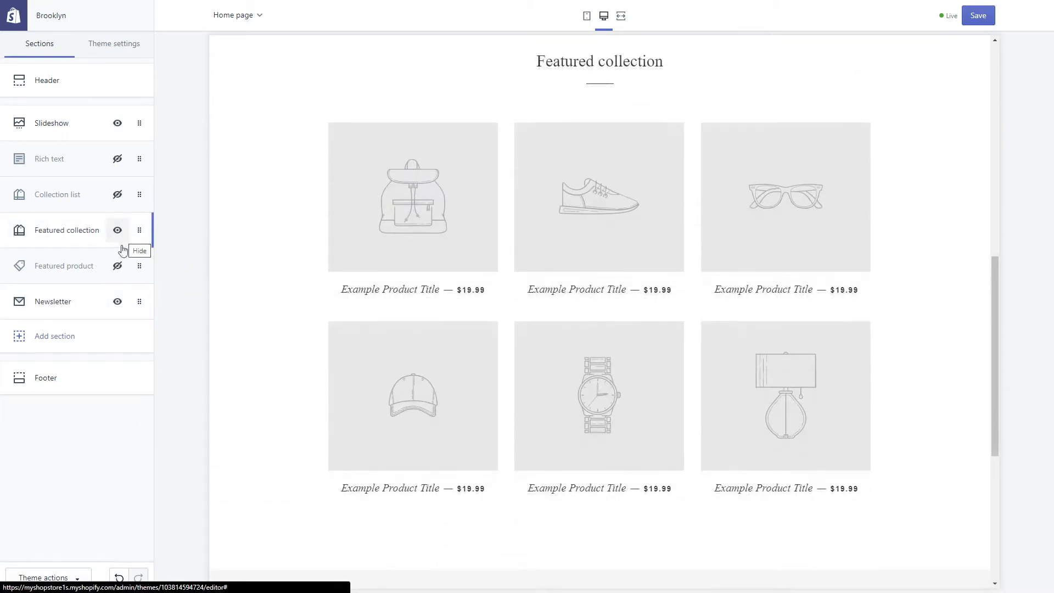
{"action": "left_click", "coordinate": [117, 267]}
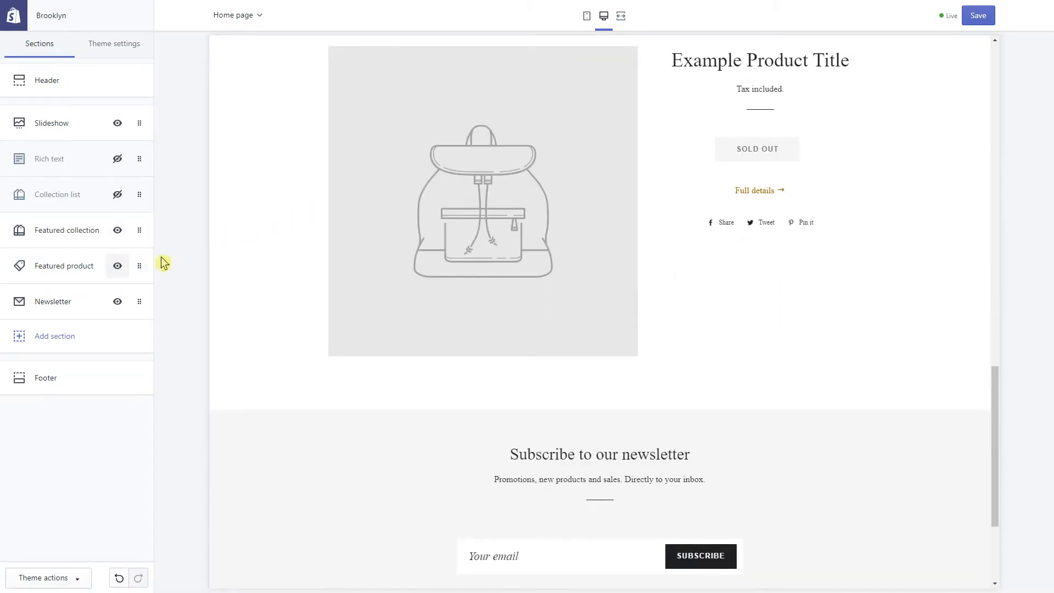
{"action": "left_click_drag", "start_coordinate": [139, 268], "coordinate": [139, 219]}
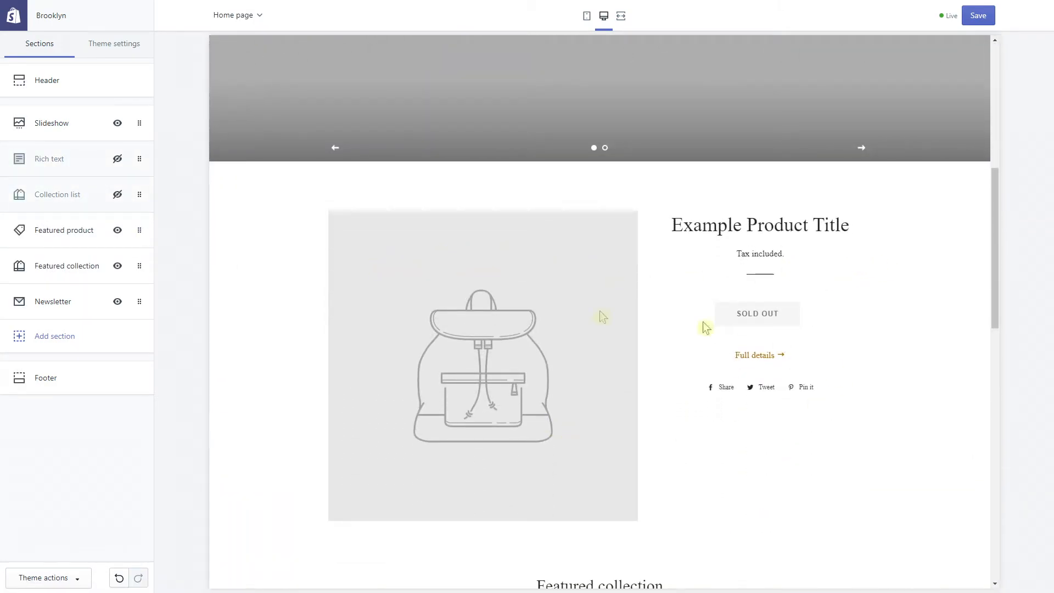
Feature Nike Shoes 2020 Summer Edition in the Featured product section
{"action": "left_click", "coordinate": [54, 233]}
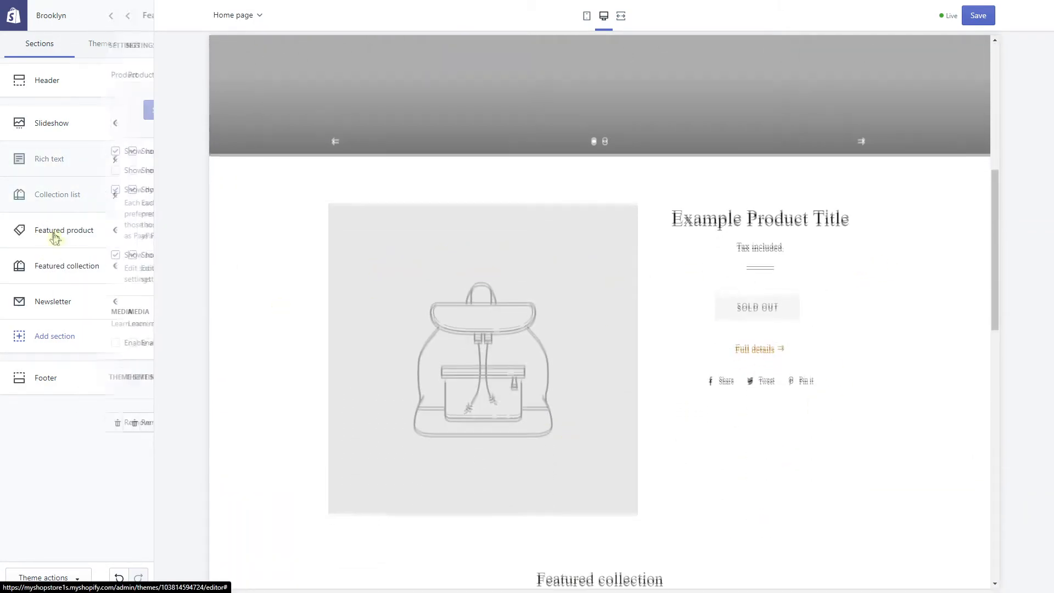
{"action": "left_click", "coordinate": [67, 109]}
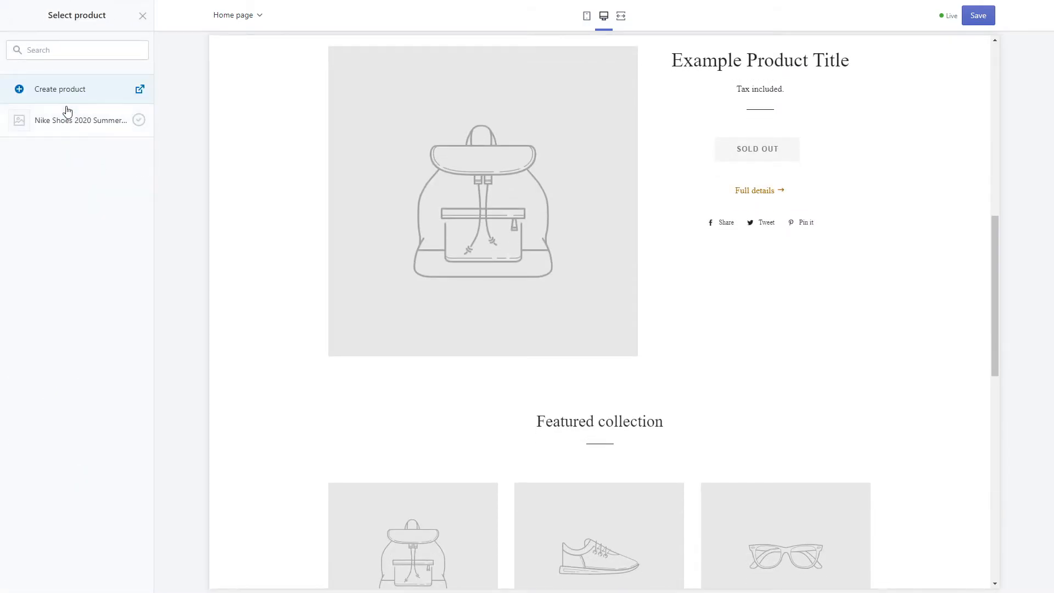
{"action": "left_click", "coordinate": [49, 134]}
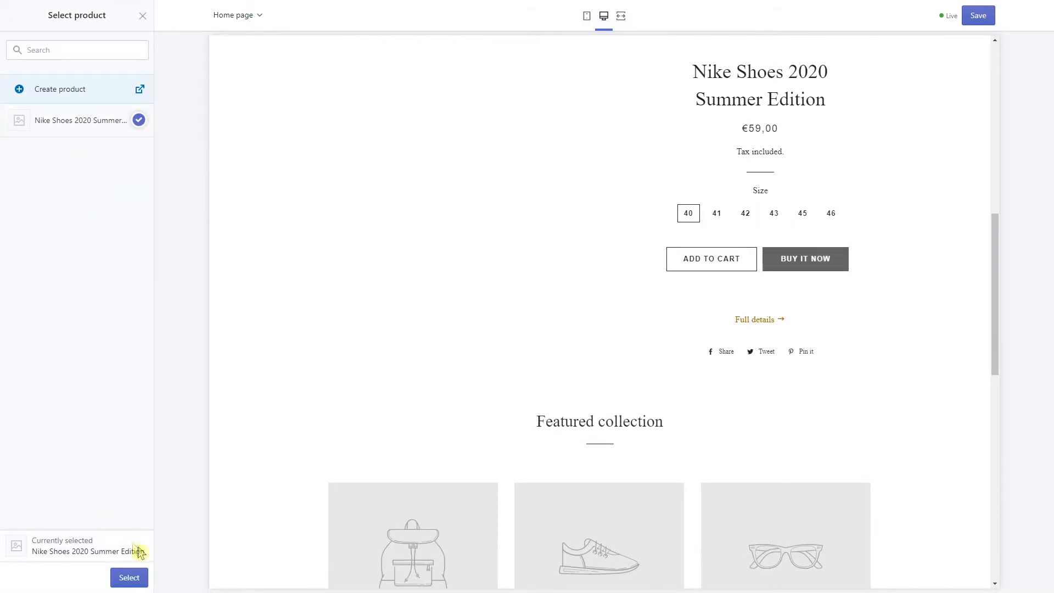
{"action": "left_click", "coordinate": [137, 575]}
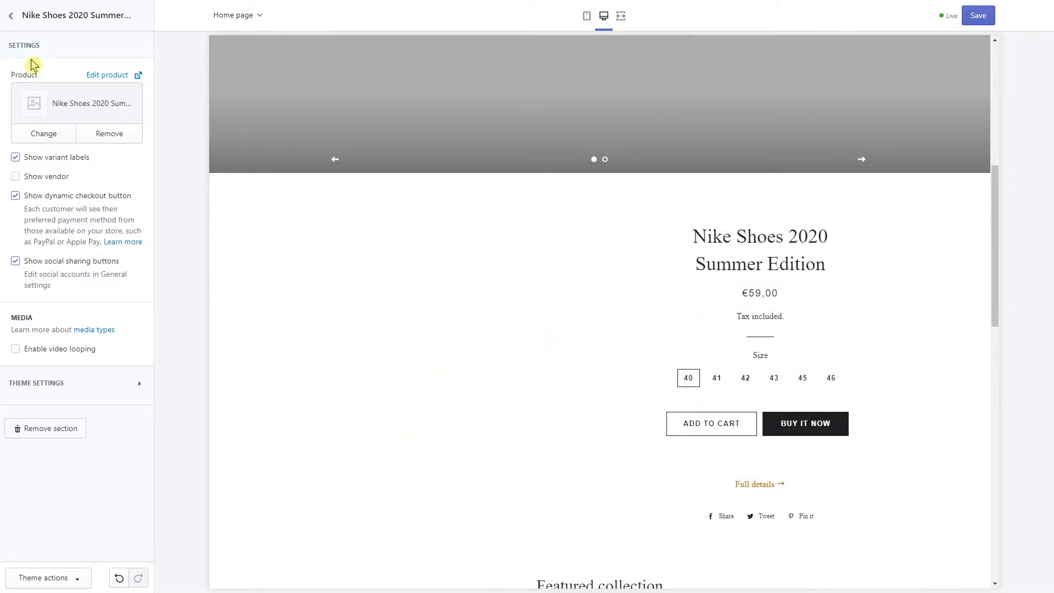
{"action": "left_click", "coordinate": [12, 18]}
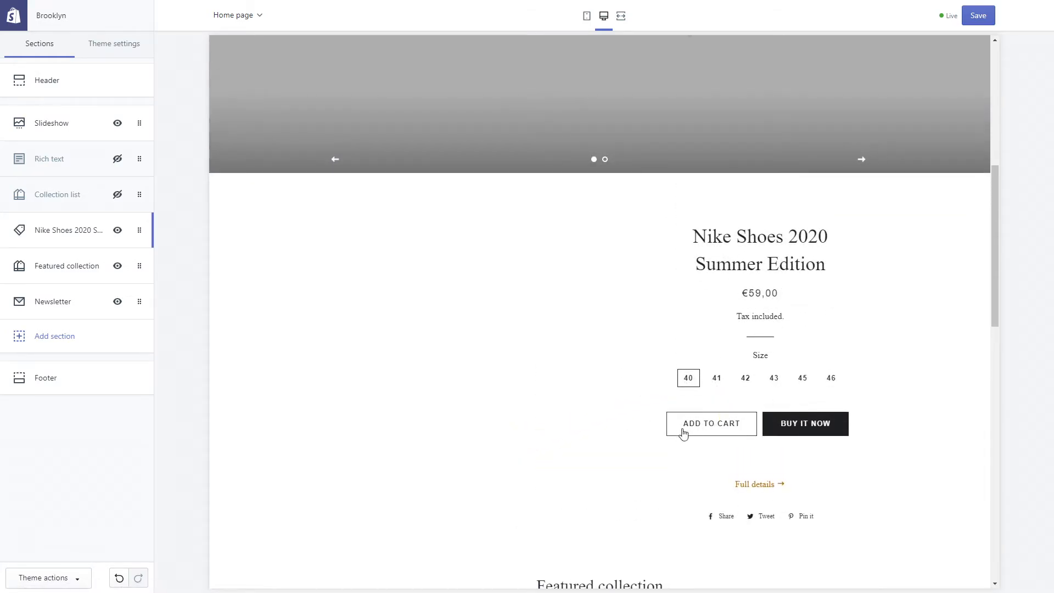
Follow the featured product's full details link and scroll through the preview
{"action": "left_click", "coordinate": [761, 484]}
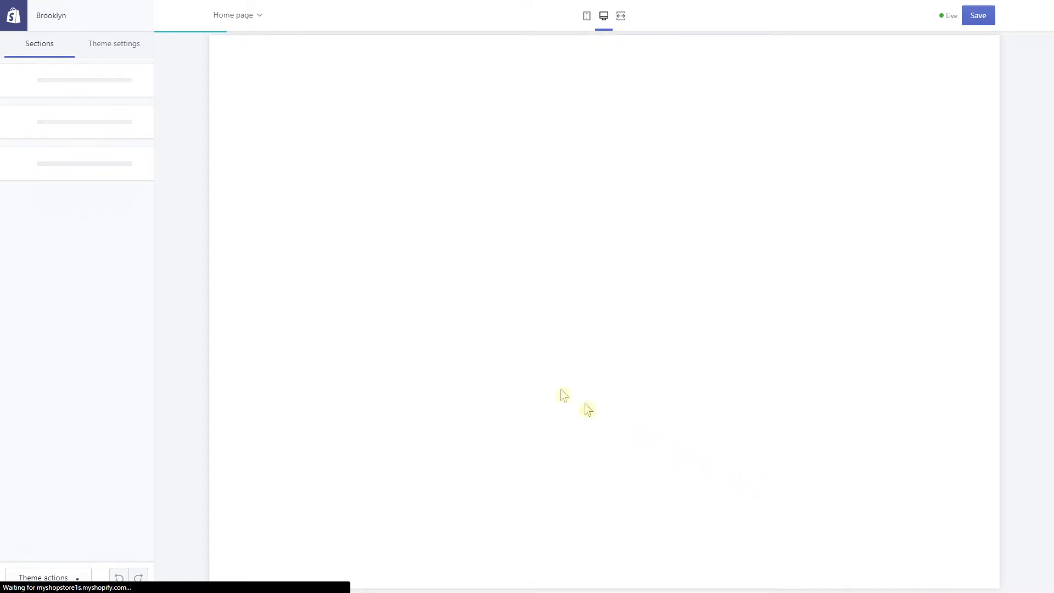
{"action": "scroll", "coordinate": [424, 189], "scroll_direction": "down", "scroll_amount": 5}
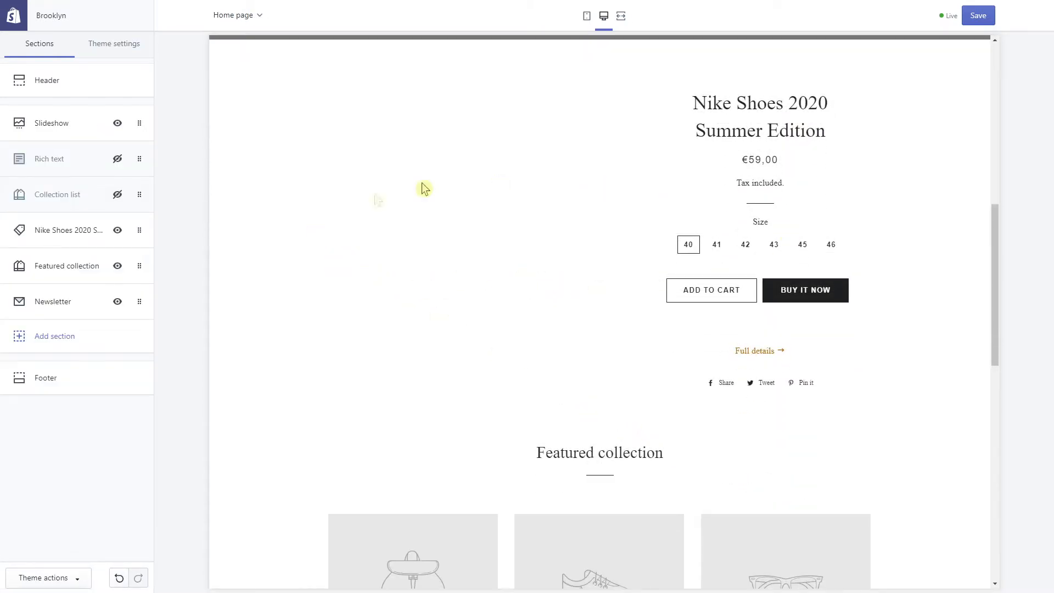
{"action": "scroll", "coordinate": [328, 190], "scroll_direction": "up", "scroll_amount": 2}
{"action": "scroll", "coordinate": [447, 258], "scroll_direction": "down", "scroll_amount": 6}
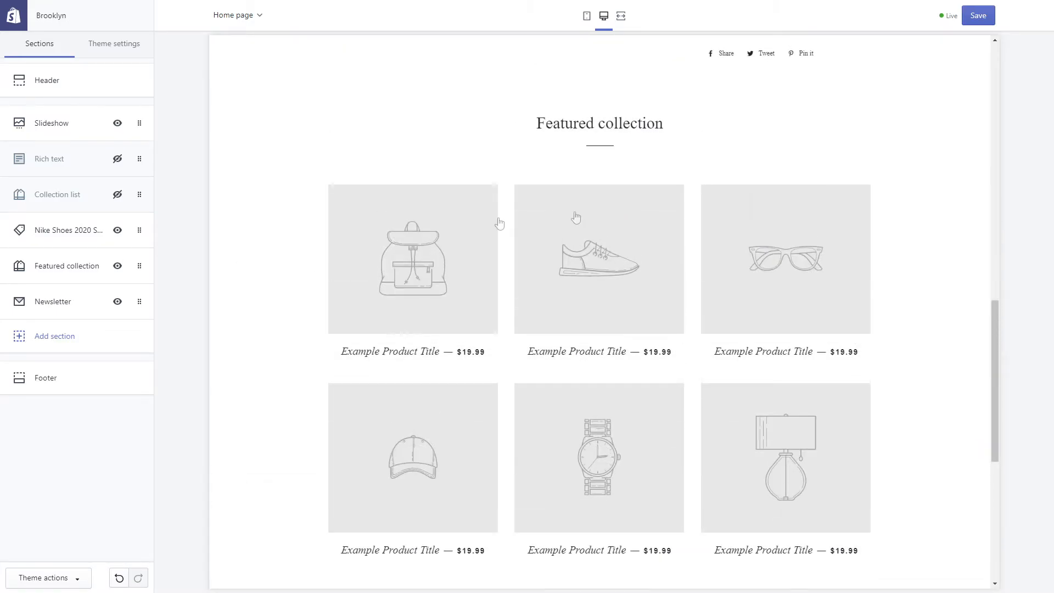
{"action": "scroll", "coordinate": [323, 240], "scroll_direction": "down", "scroll_amount": 7}
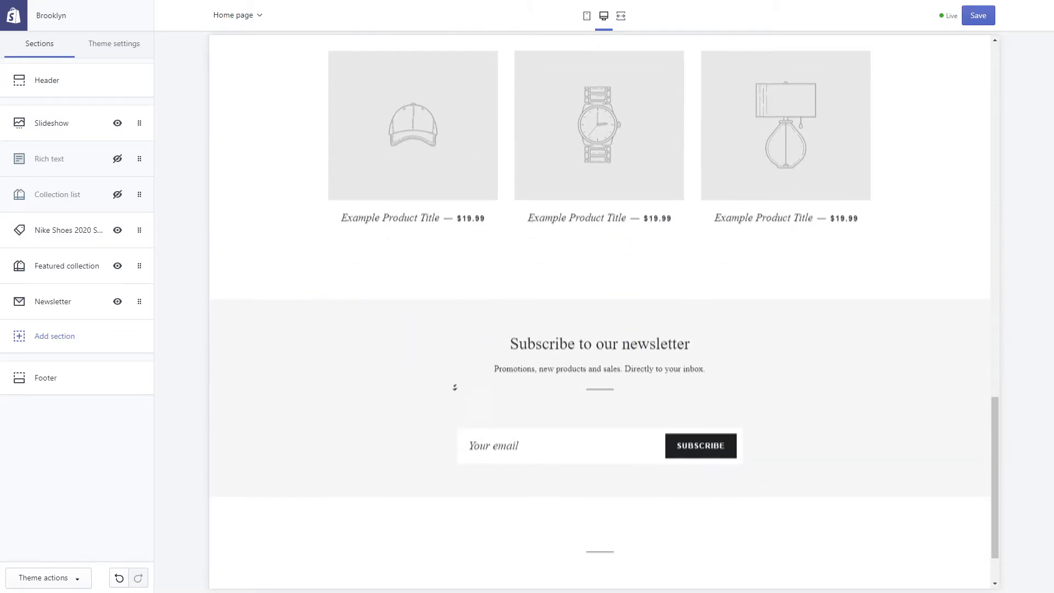
{"action": "scroll", "coordinate": [302, 259], "scroll_direction": "up", "scroll_amount": 10}
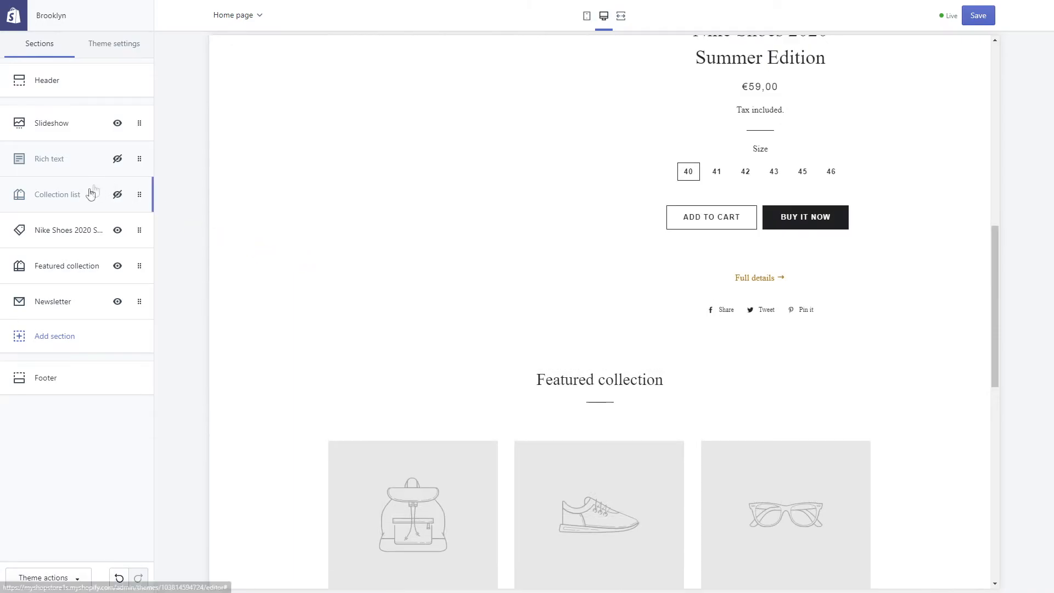
Unhide Rich text, then preview Blog posts, Collection list, Featured collection and Image with text sections
{"action": "left_click", "coordinate": [118, 161]}
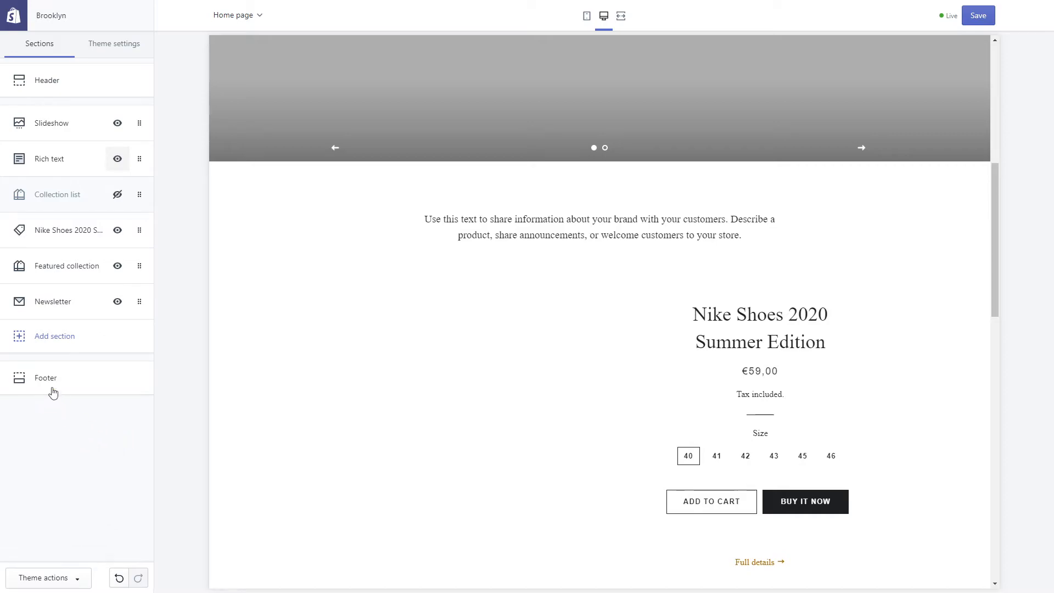
{"action": "left_click", "coordinate": [81, 350]}
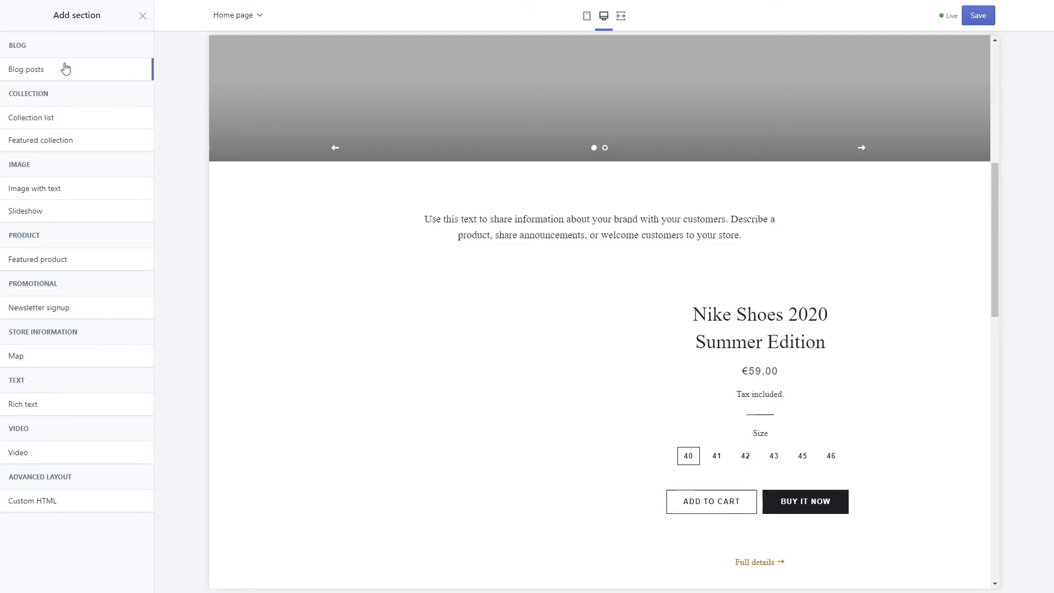
{"action": "left_click", "coordinate": [46, 79]}
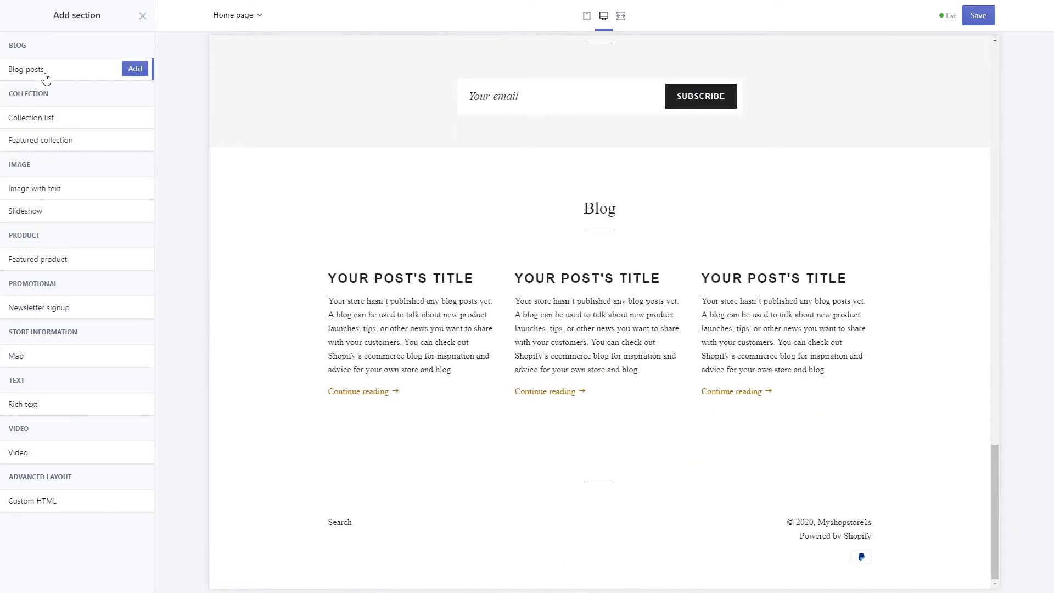
{"action": "left_click", "coordinate": [39, 117]}
{"action": "left_click", "coordinate": [37, 144]}
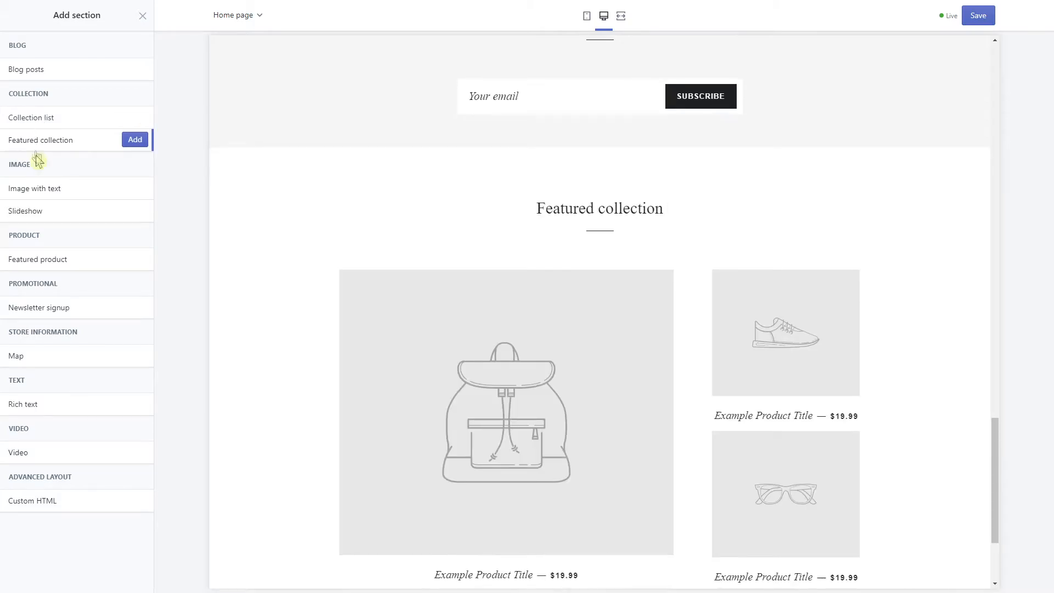
{"action": "left_click", "coordinate": [38, 191]}
Preview Featured product, newsletter, map, Rich text, Video and Custom HTML section types
{"action": "left_click", "coordinate": [80, 257]}
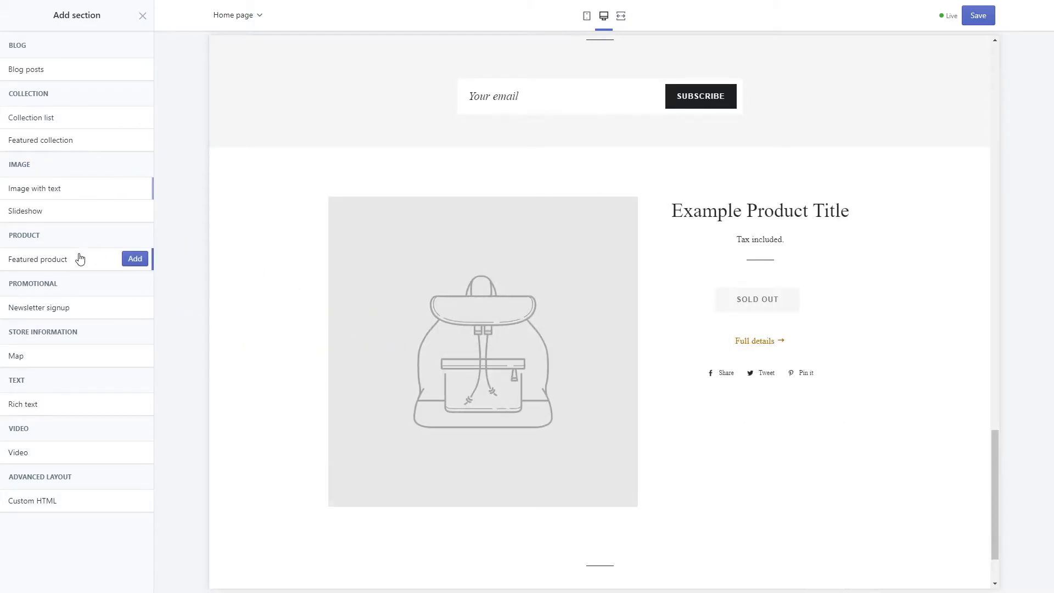
{"action": "left_click", "coordinate": [56, 317]}
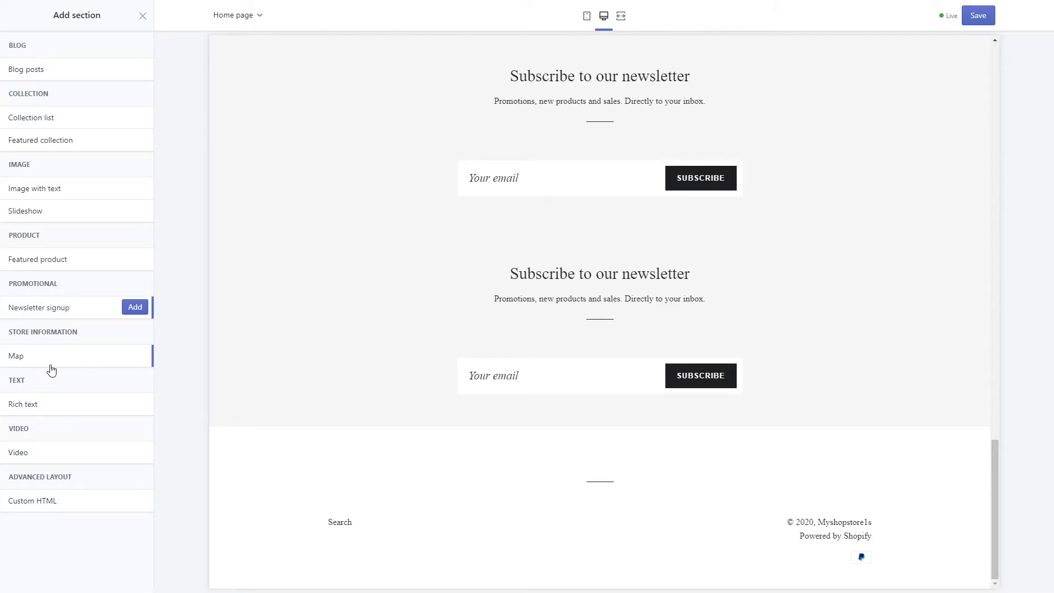
{"action": "left_click", "coordinate": [50, 362]}
{"action": "left_click", "coordinate": [54, 406]}
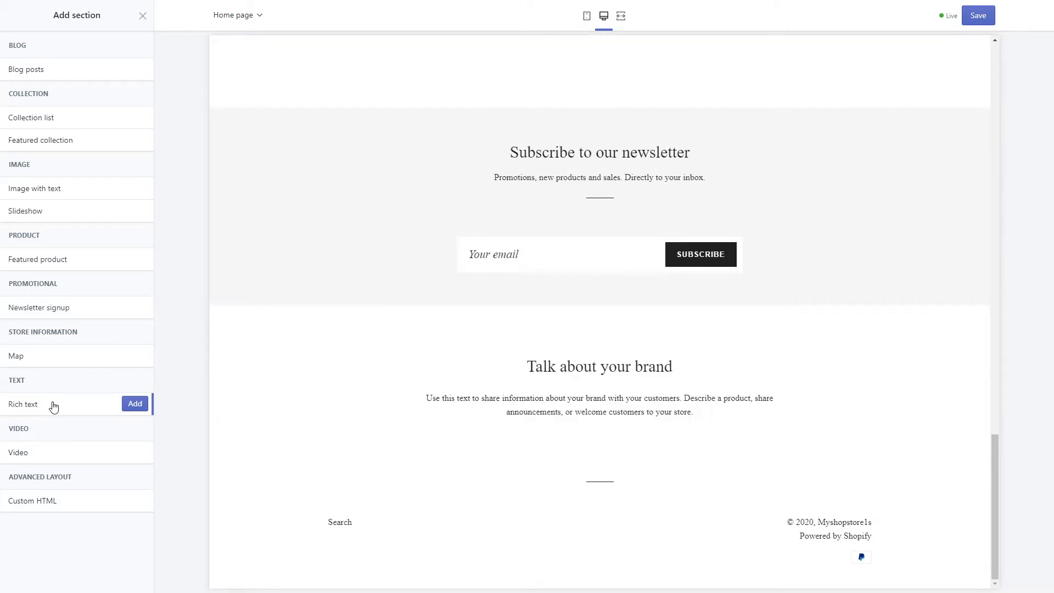
{"action": "left_click", "coordinate": [53, 464]}
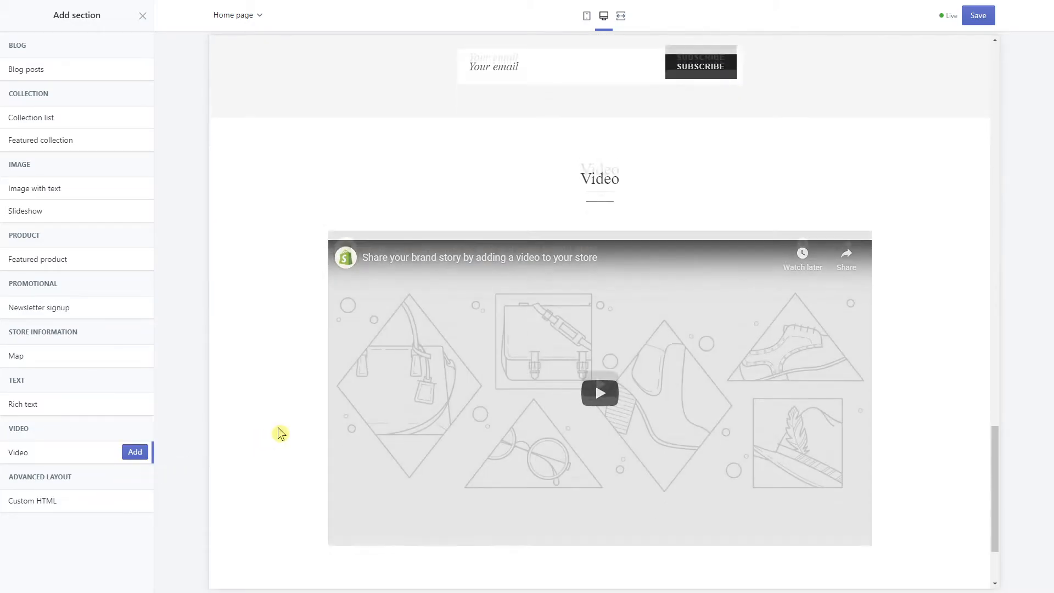
{"action": "left_click", "coordinate": [99, 499]}
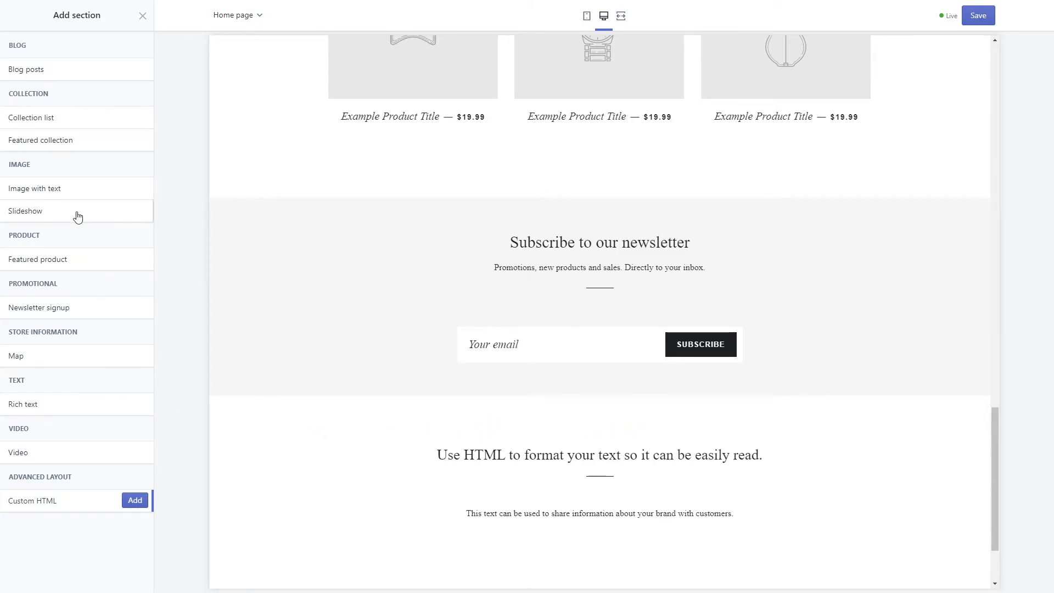
{"action": "mouse_move", "coordinate": [77, 217]}
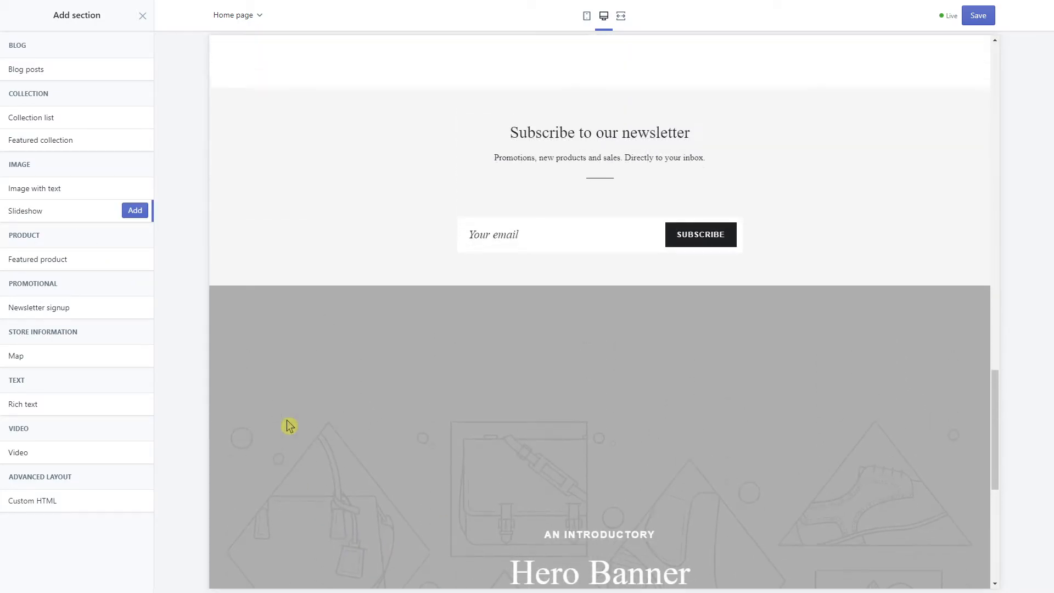
{"action": "mouse_move", "coordinate": [88, 197]}
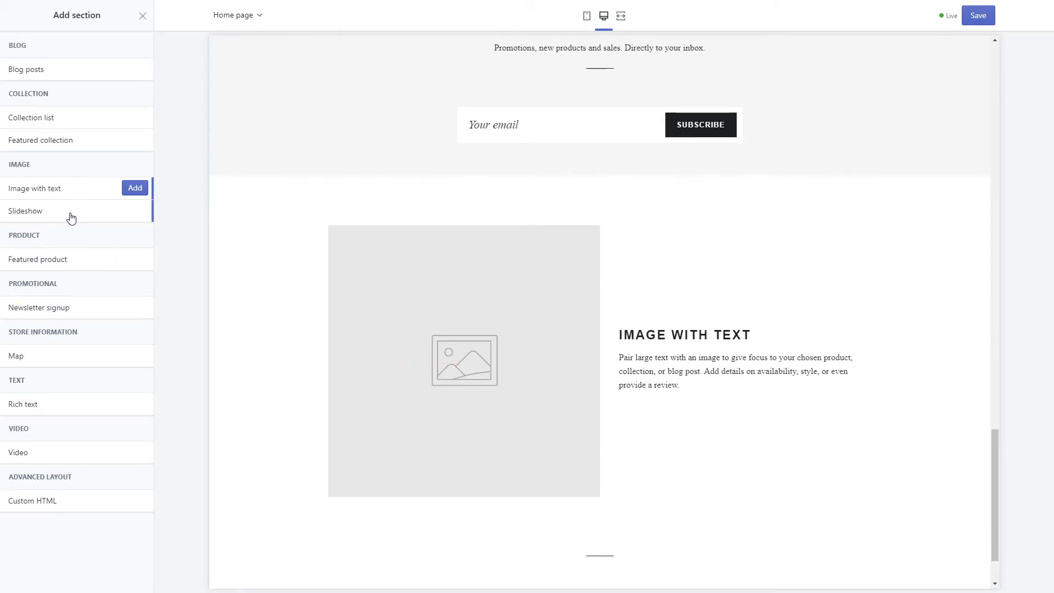
Upload image 251779 and set the dark Nike shoe image on the first slideshow slide
{"action": "left_click", "coordinate": [520, 258]}
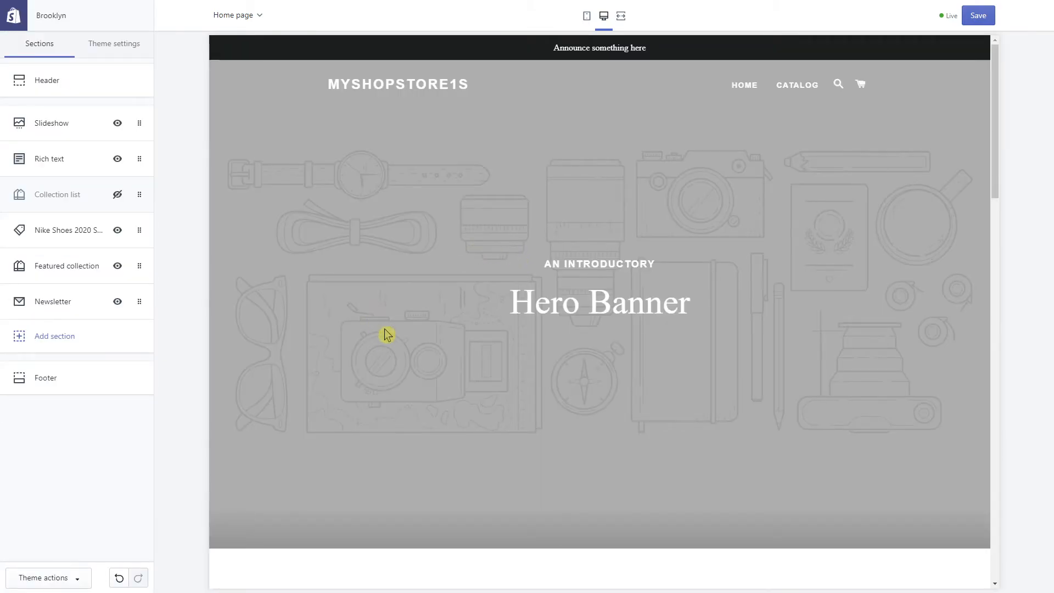
{"action": "left_click", "coordinate": [49, 123]}
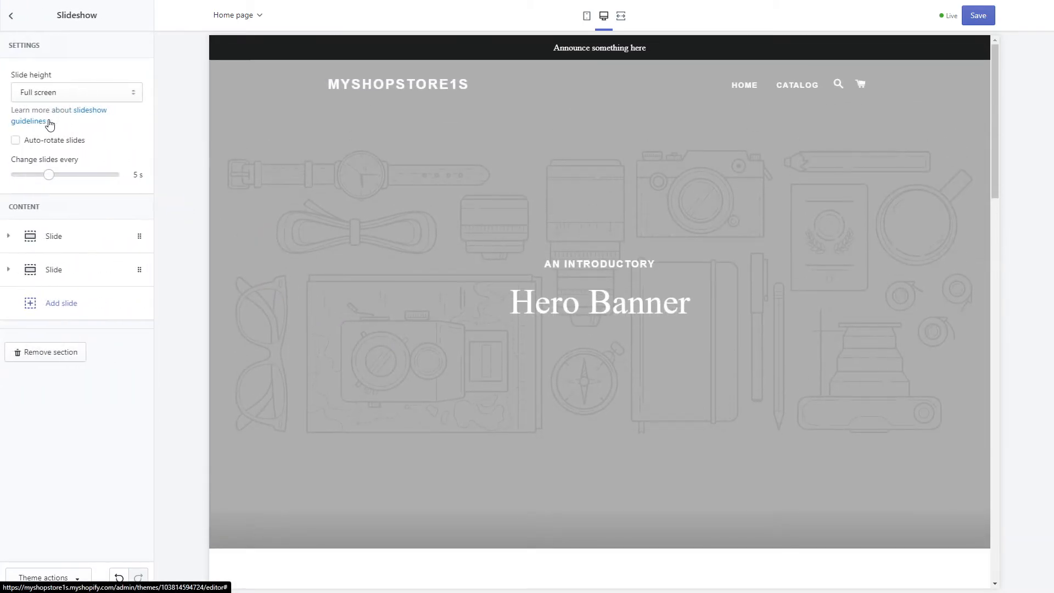
{"action": "left_click", "coordinate": [54, 241]}
{"action": "left_click", "coordinate": [69, 324]}
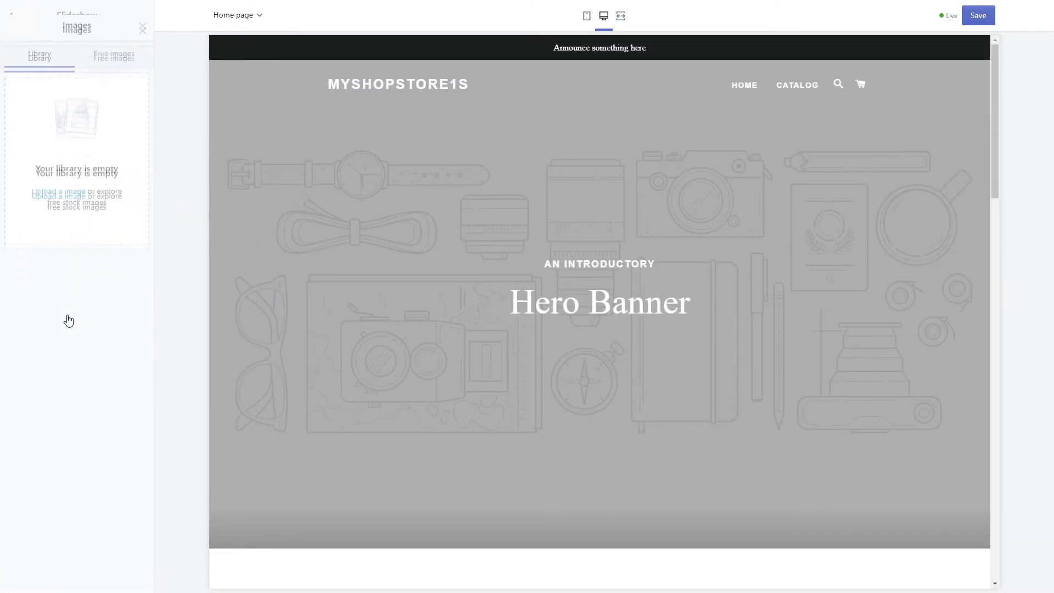
{"action": "left_click", "coordinate": [58, 182]}
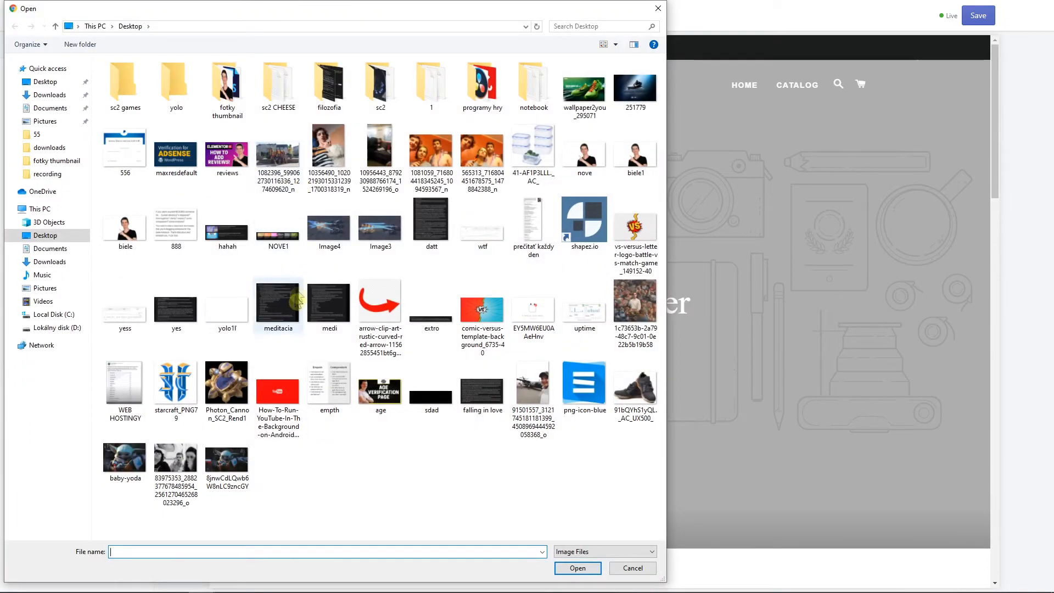
{"action": "double_click", "coordinate": [635, 89]}
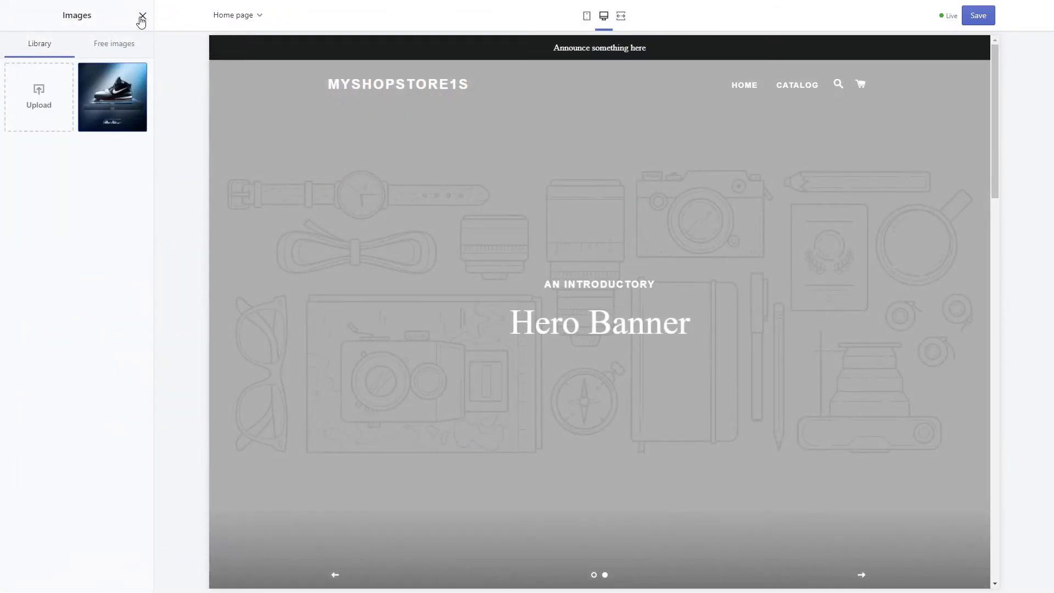
{"action": "left_click", "coordinate": [142, 16]}
{"action": "scroll", "coordinate": [52, 299], "scroll_direction": "down", "scroll_amount": 7}
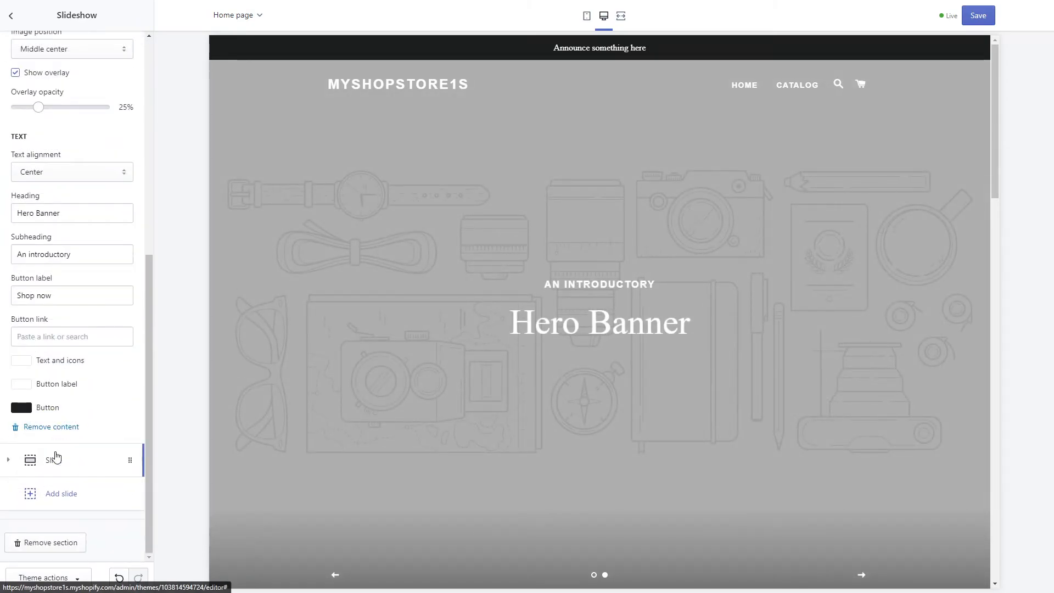
{"action": "left_click", "coordinate": [53, 460]}
{"action": "left_click", "coordinate": [52, 204]}
{"action": "left_click", "coordinate": [860, 574]}
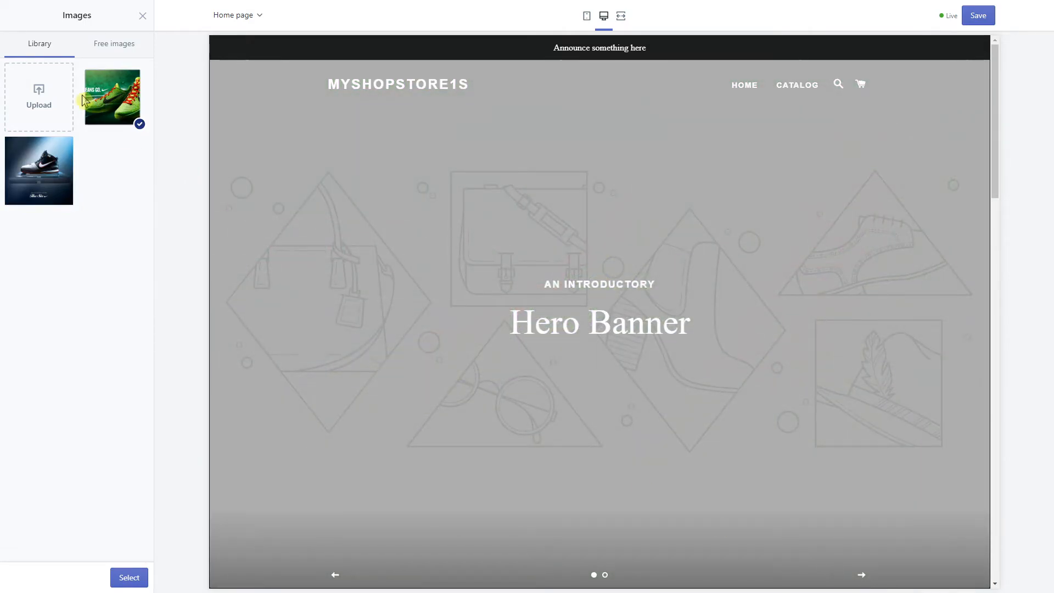
{"action": "left_click", "coordinate": [142, 16]}
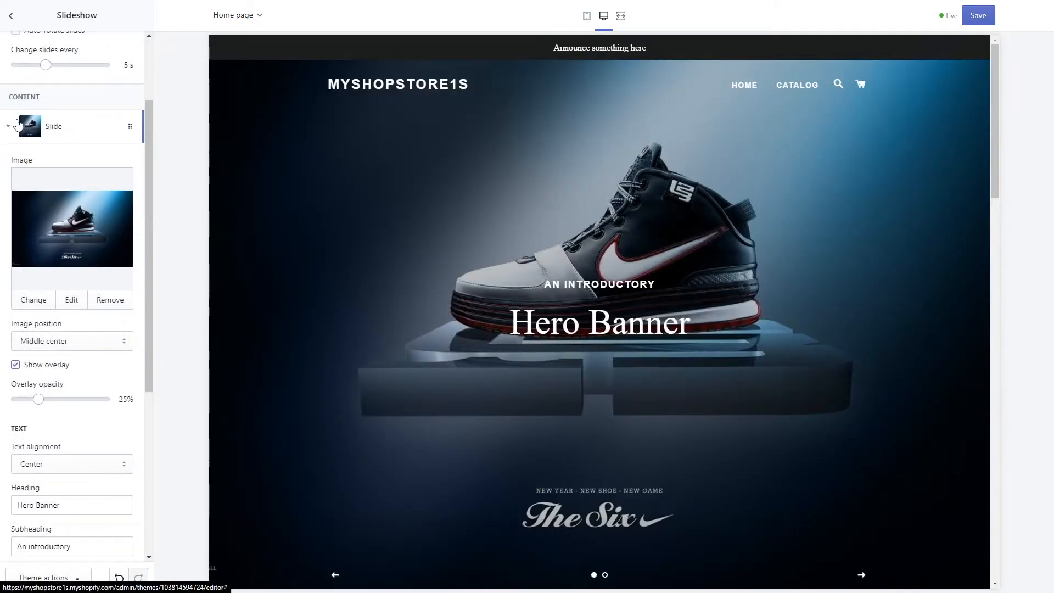
{"action": "left_click", "coordinate": [17, 131]}
Assign the green Nike shoe image from the library to the second slide
{"action": "left_click", "coordinate": [22, 282]}
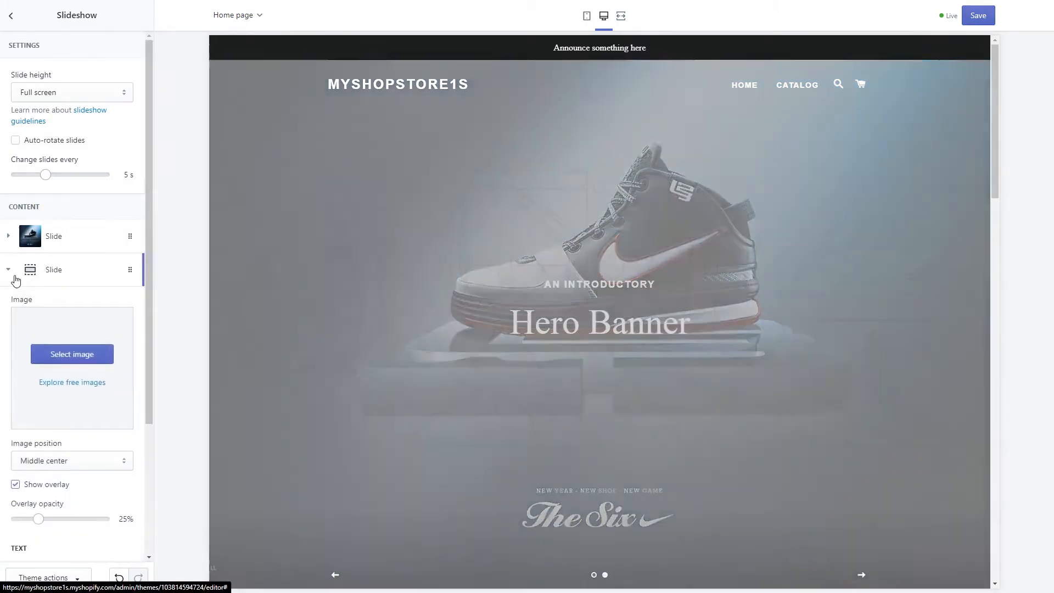
{"action": "left_click", "coordinate": [83, 352]}
{"action": "left_click", "coordinate": [119, 122]}
{"action": "left_click", "coordinate": [127, 575]}
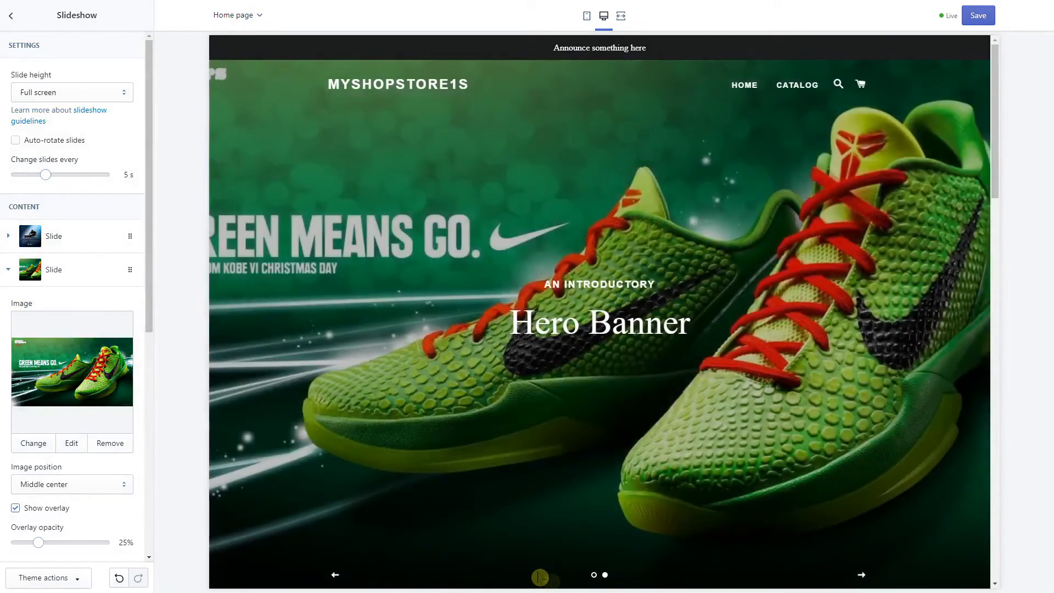
Switch between the two slides in the preview to check both shoe images
{"action": "left_click", "coordinate": [594, 575]}
{"action": "left_click", "coordinate": [605, 575]}
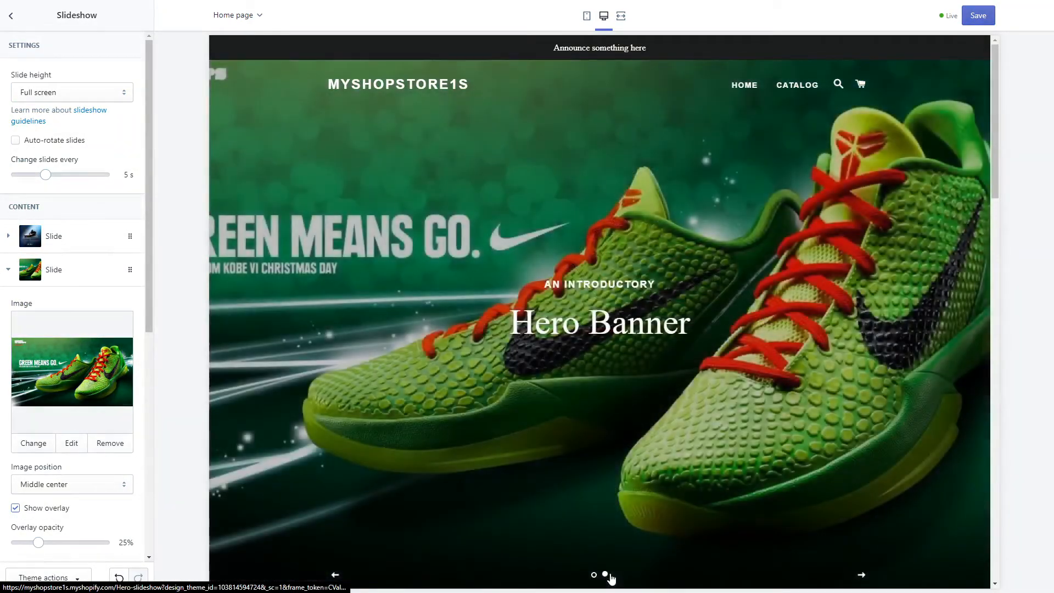
{"action": "left_click", "coordinate": [593, 575]}
{"action": "left_click", "coordinate": [605, 575]}
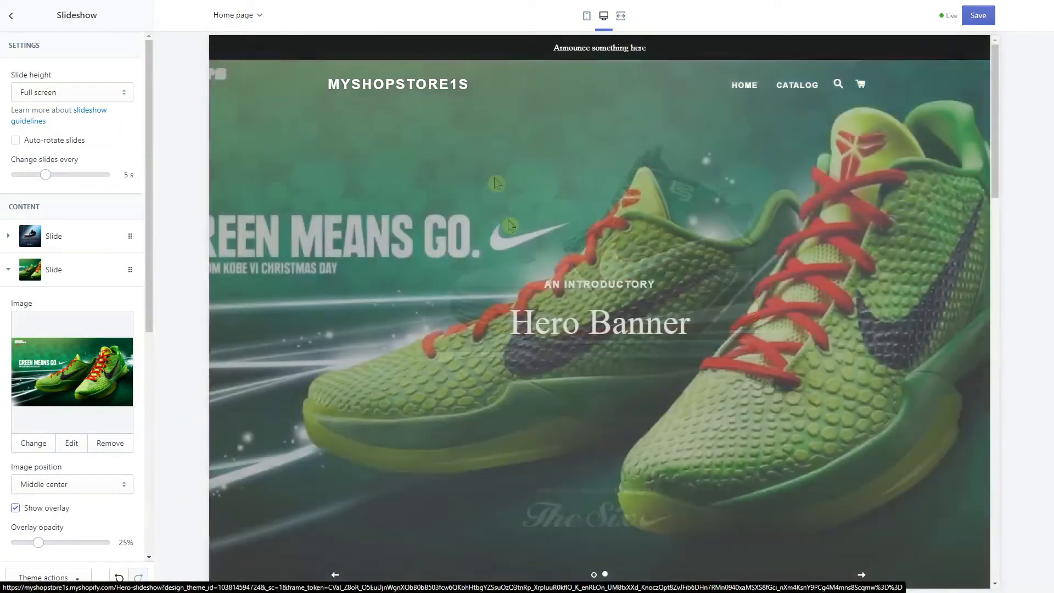
{"action": "left_click", "coordinate": [11, 16]}
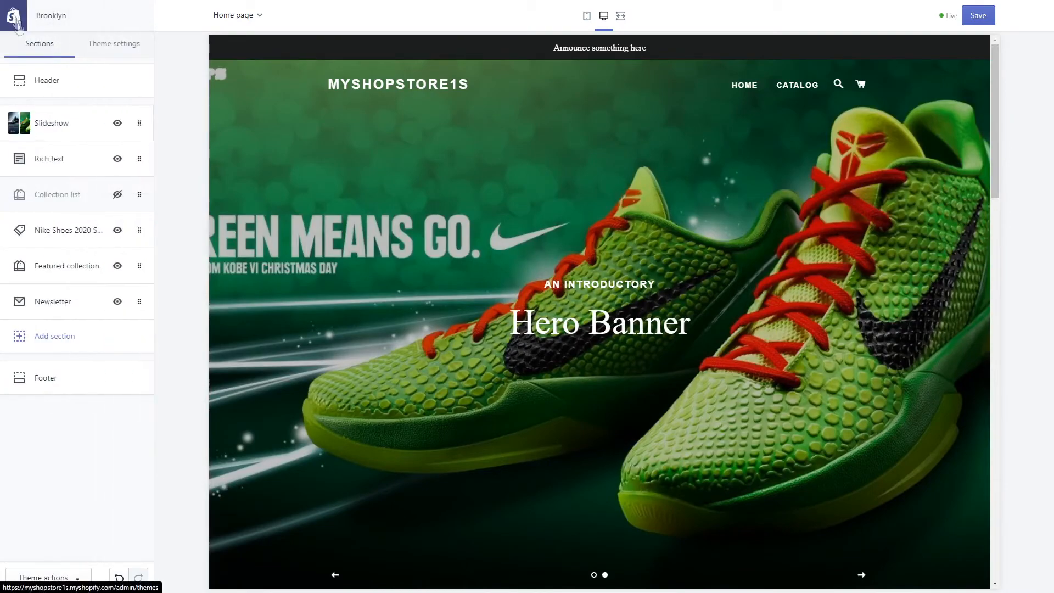
Open the Header settings and leave the search type as Modal
{"action": "left_click", "coordinate": [37, 81]}
{"action": "scroll", "coordinate": [119, 293], "scroll_direction": "down", "scroll_amount": 5}
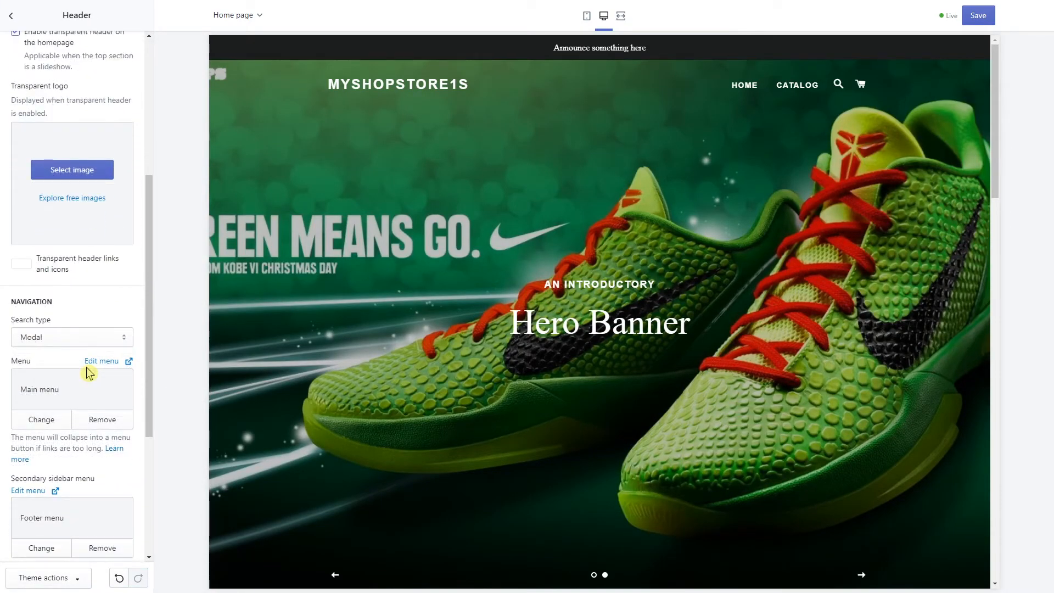
{"action": "left_click", "coordinate": [55, 337]}
{"action": "left_click", "coordinate": [55, 339]}
{"action": "scroll", "coordinate": [64, 302], "scroll_direction": "down", "scroll_amount": 2}
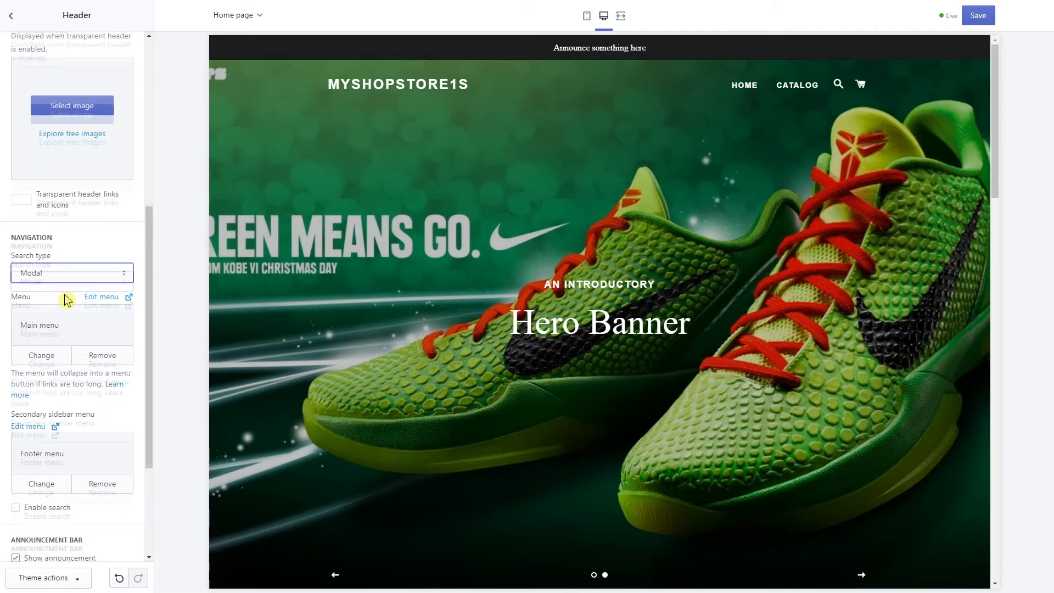
{"action": "scroll", "coordinate": [83, 354], "scroll_direction": "down", "scroll_amount": 2}
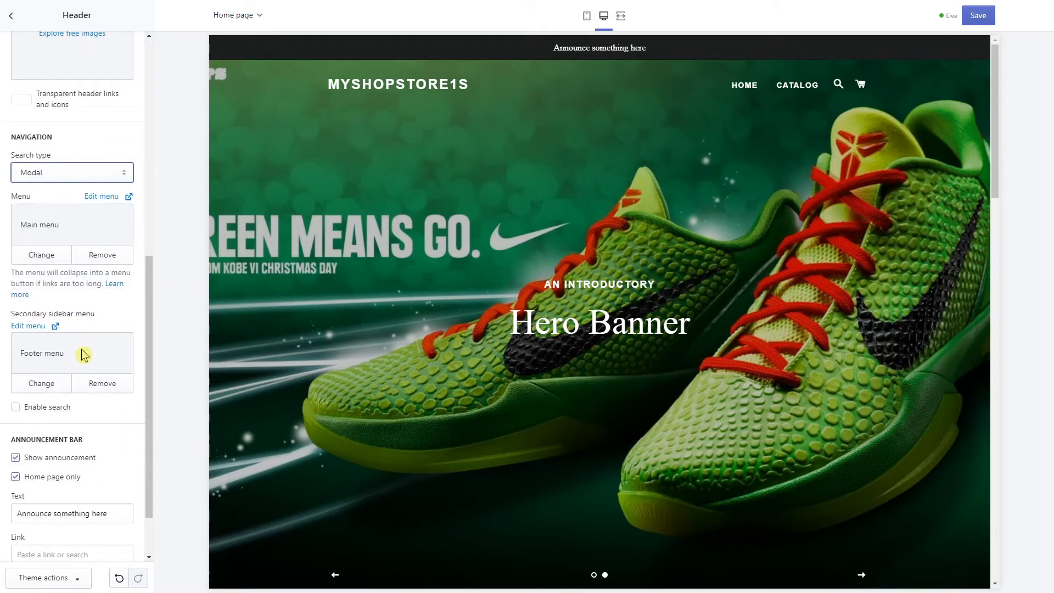
Change the announcement bar text to 'FREE DELIVERY WHEN ORDER IS ABOVE 100 DOLLARS'
{"action": "triple_click", "coordinate": [68, 459]}
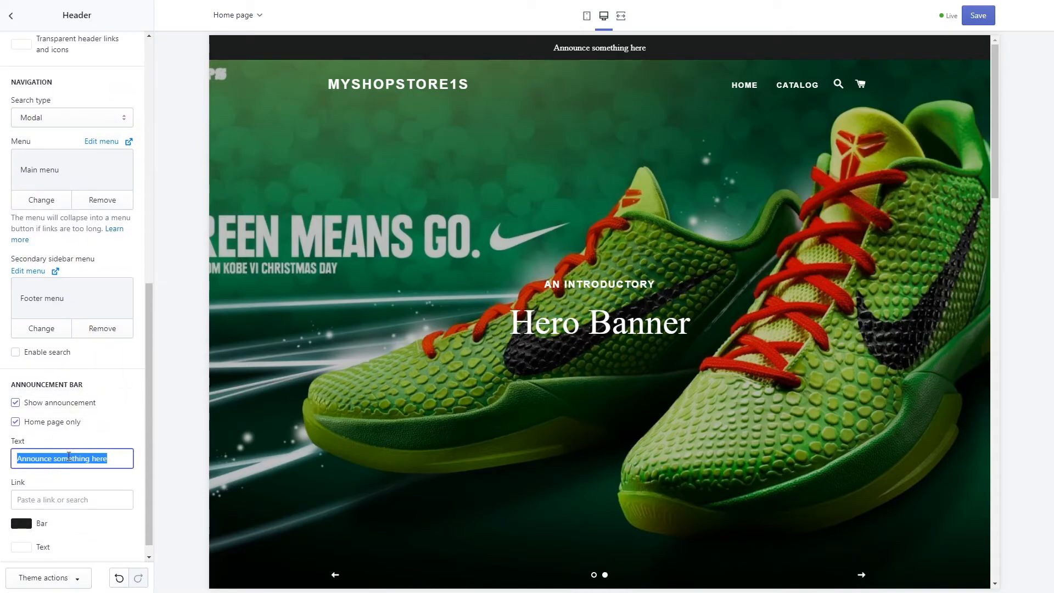
{"action": "type", "text": "O"}
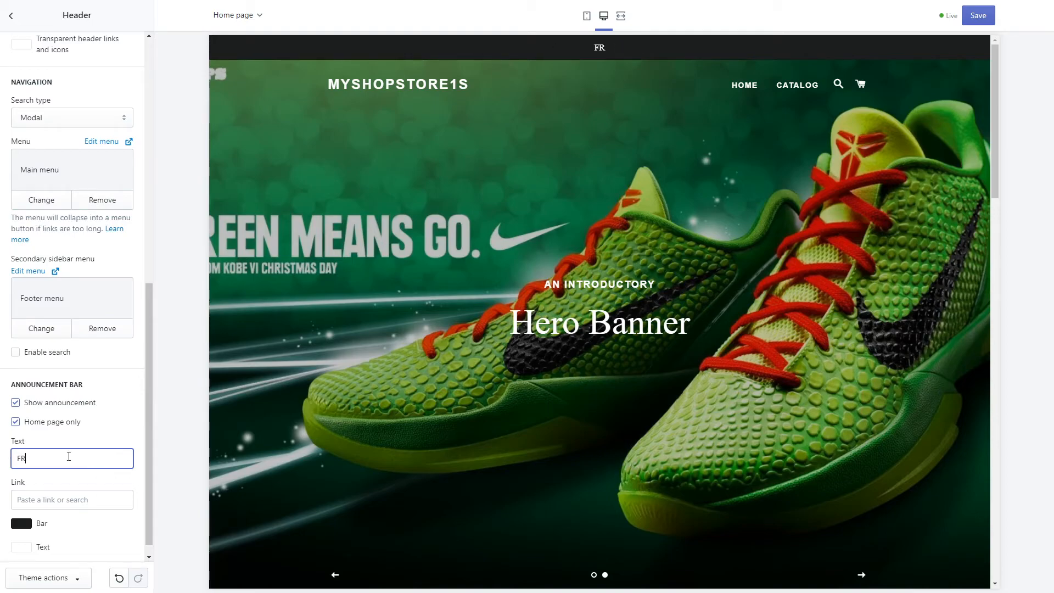
{"action": "type", "text": "FREE ADE"}
{"action": "key", "text": "BackSpace"}
{"action": "key", "text": "BackSpace"}
{"action": "key", "text": "BackSpace"}
{"action": "type", "text": "DELIVERY WHEN ORDE"}
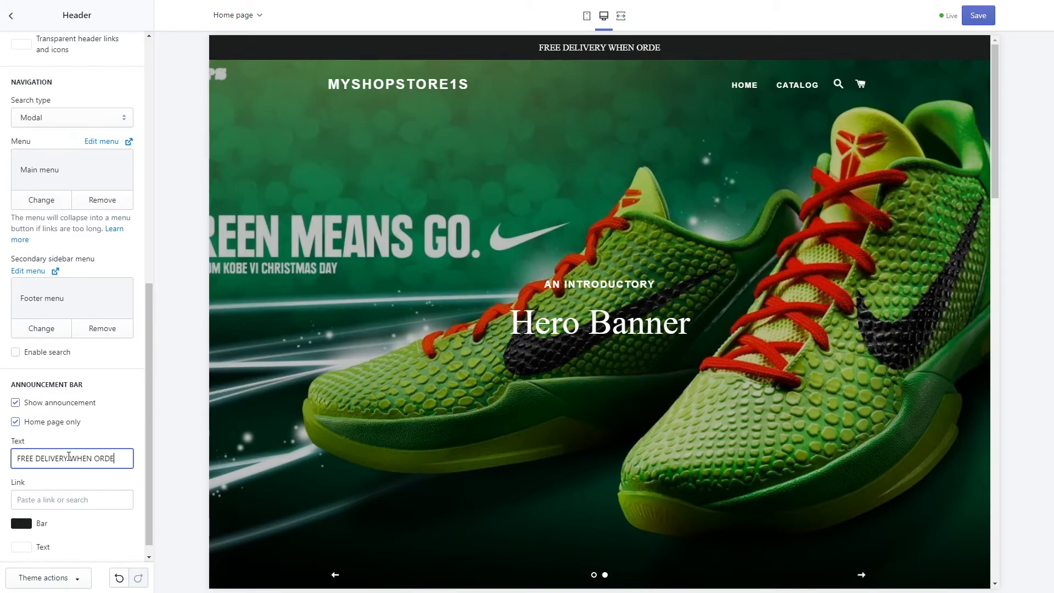
{"action": "type", "text": "R IS ABOVE 100 DOLLARS"}
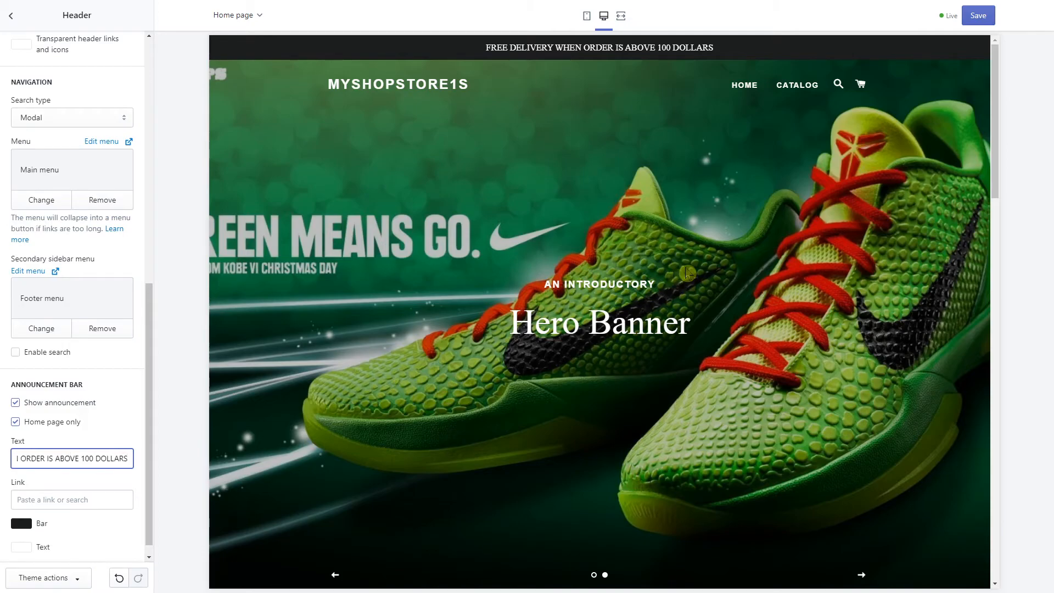
{"action": "scroll", "coordinate": [306, 421], "scroll_direction": "down", "scroll_amount": 3}
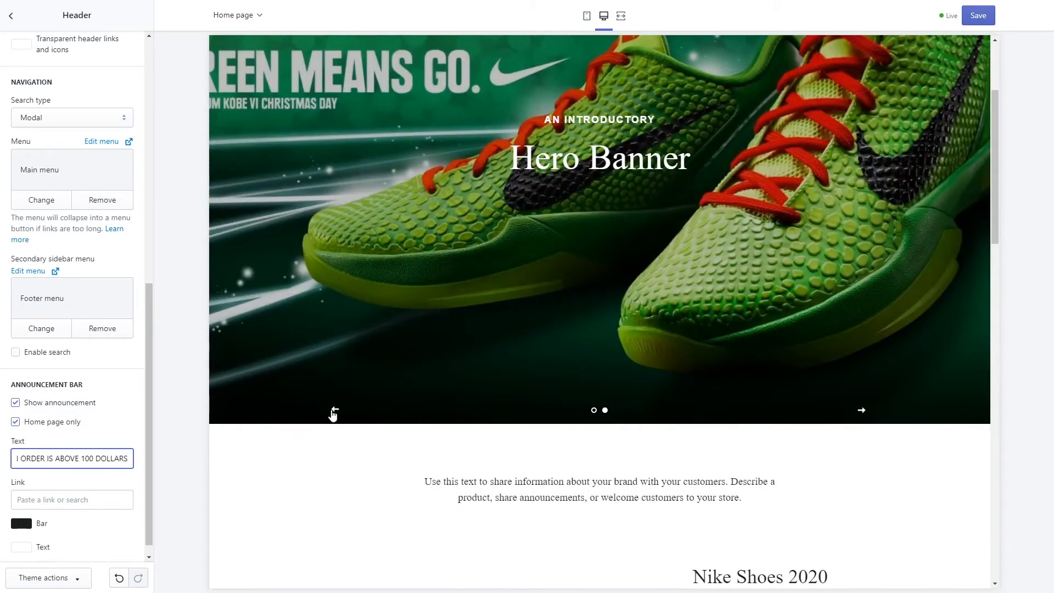
{"action": "left_click", "coordinate": [334, 411]}
{"action": "scroll", "coordinate": [385, 409], "scroll_direction": "up", "scroll_amount": 3}
{"action": "scroll", "coordinate": [99, 261], "scroll_direction": "up", "scroll_amount": 8}
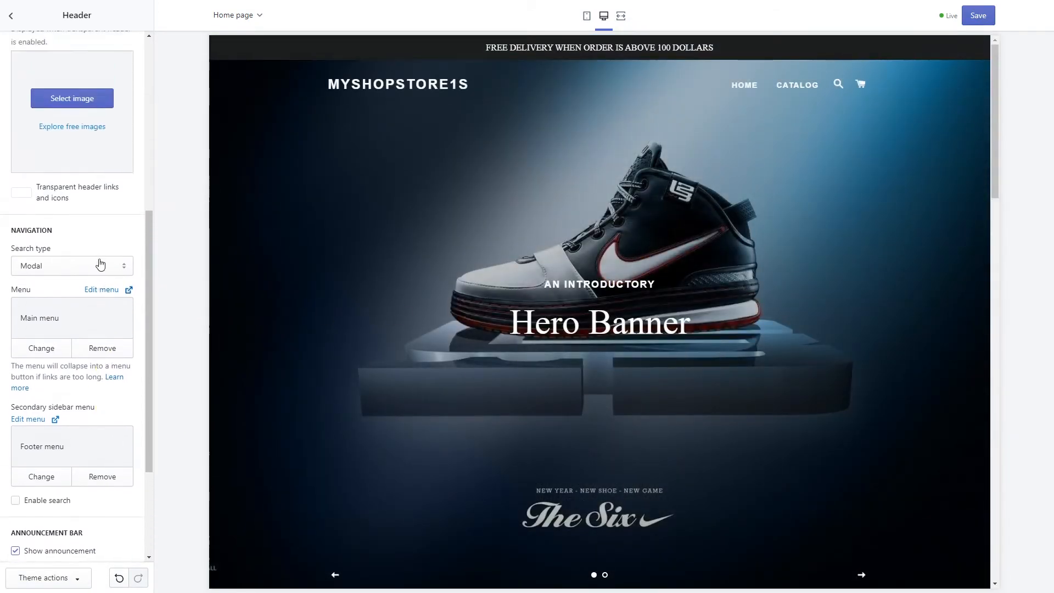
{"action": "left_click", "coordinate": [17, 22]}
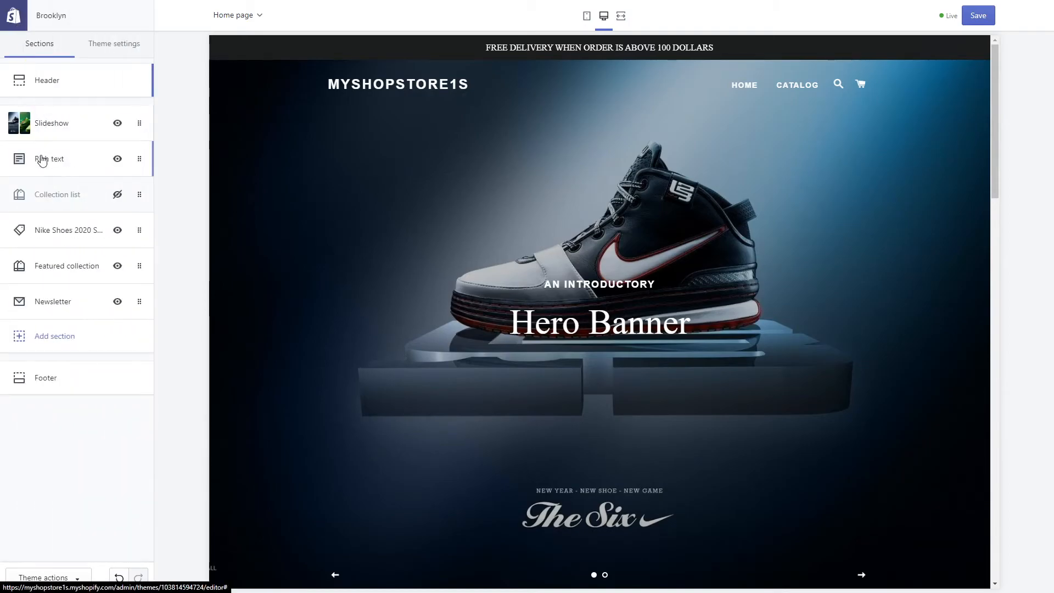
Set the first slide's heading to 'COME WITH US ON JOURNEY'
{"action": "left_click", "coordinate": [52, 123]}
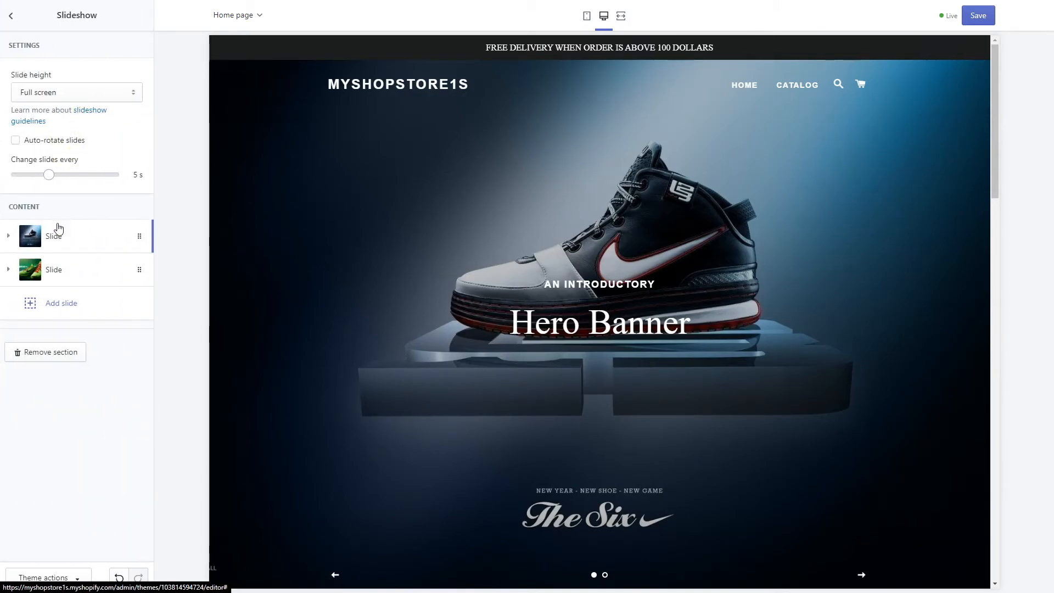
{"action": "left_click", "coordinate": [55, 235]}
{"action": "scroll", "coordinate": [65, 377], "scroll_direction": "down", "scroll_amount": 3}
{"action": "scroll", "coordinate": [66, 383], "scroll_direction": "down", "scroll_amount": 1}
{"action": "double_click", "coordinate": [63, 395]}
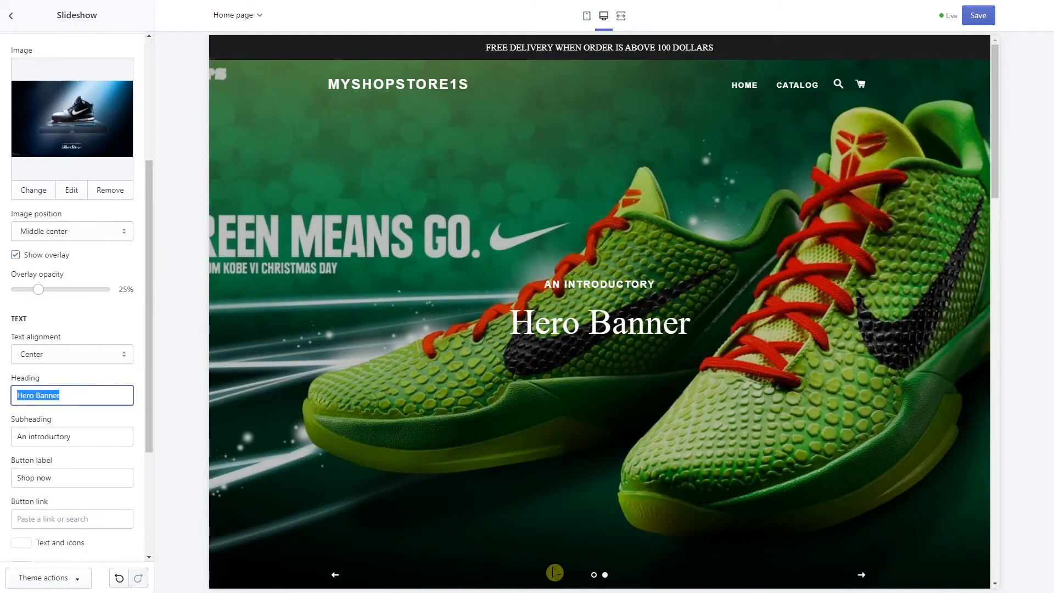
{"action": "type", "text": "COME WITH US ON JOURNEY"}
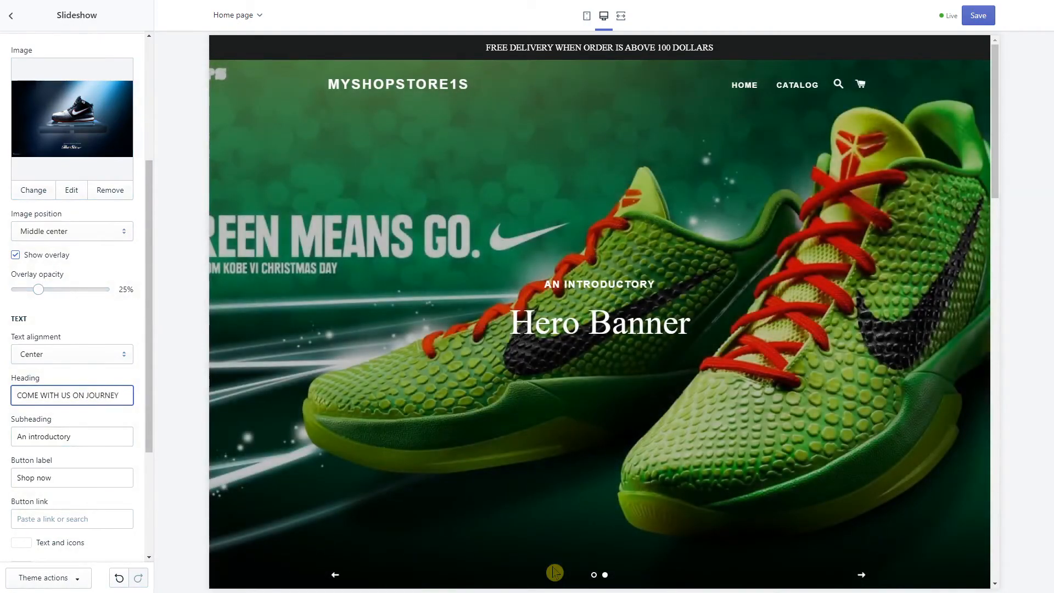
Replace the first slide's subheading with 'NIKE EPIC SHOES'
{"action": "left_click", "coordinate": [130, 443]}
{"action": "left_click_drag", "start_coordinate": [129, 442], "coordinate": [28, 438]}
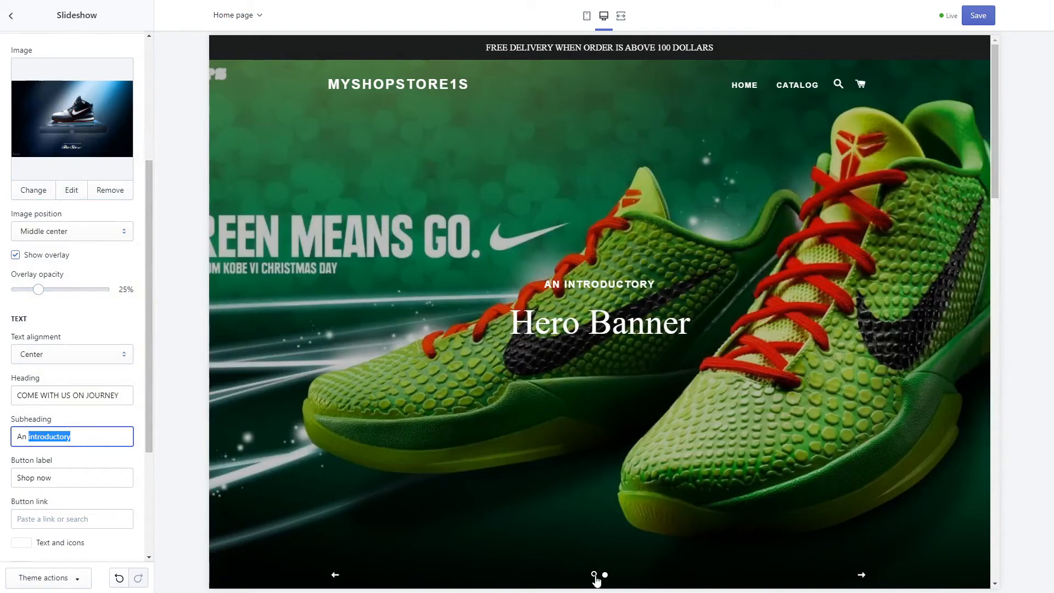
{"action": "left_click", "coordinate": [594, 575]}
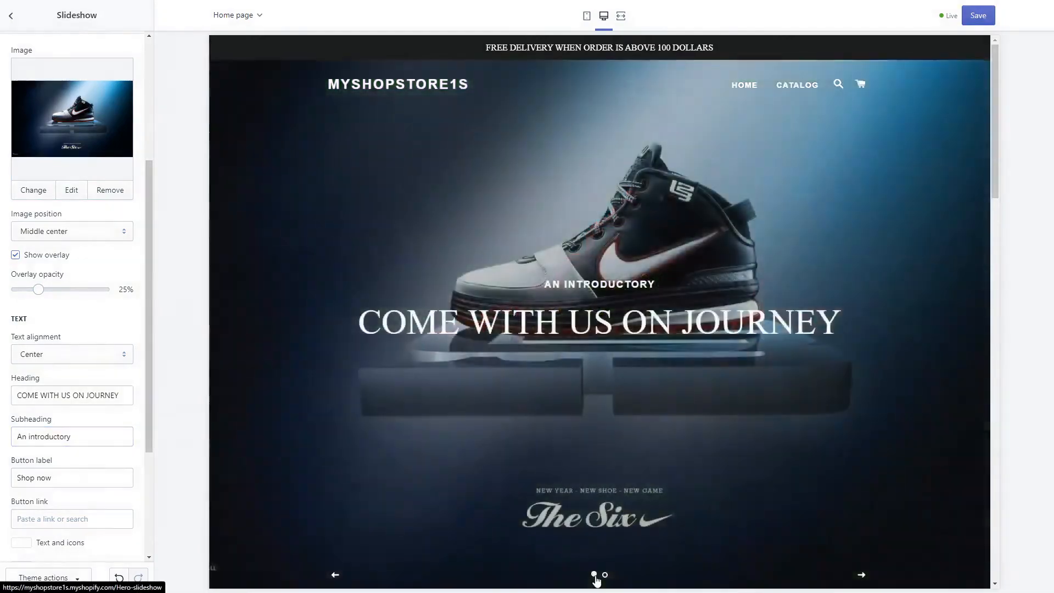
{"action": "triple_click", "coordinate": [96, 429]}
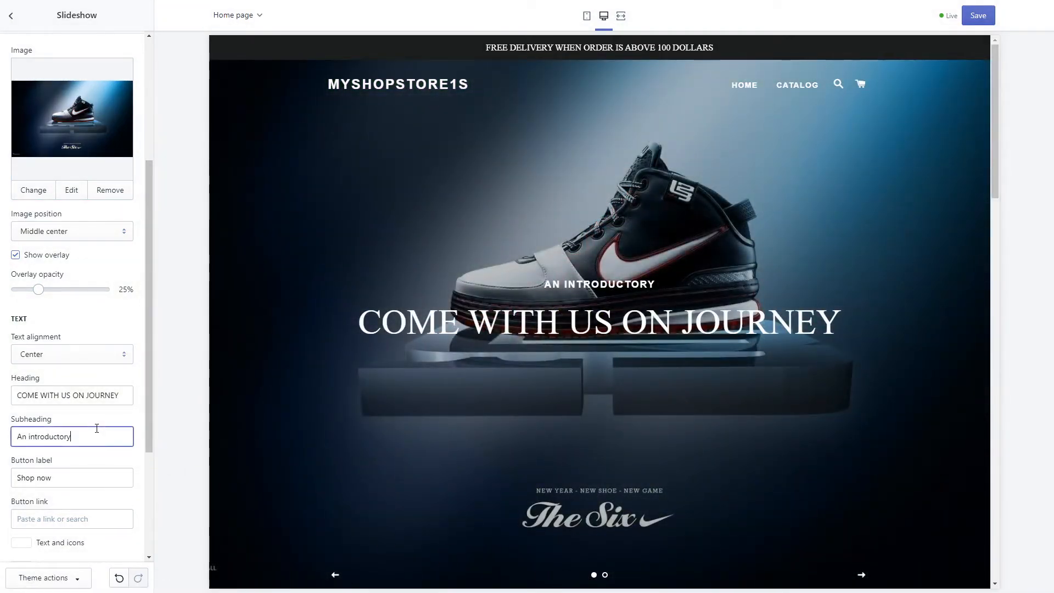
{"action": "type", "text": "NIKE "}
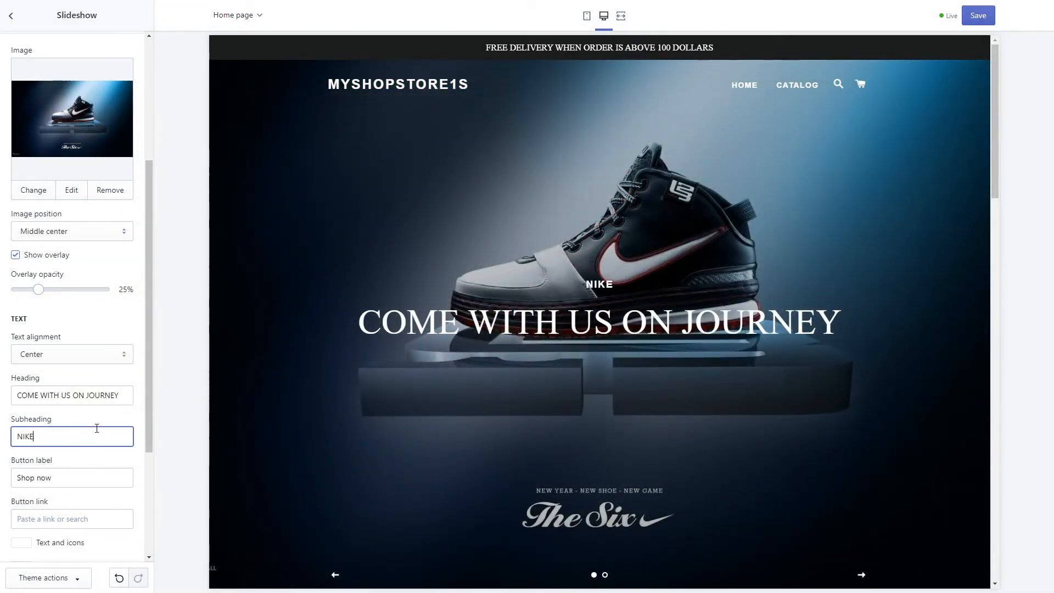
{"action": "type", "text": "EPIC SHOES"}
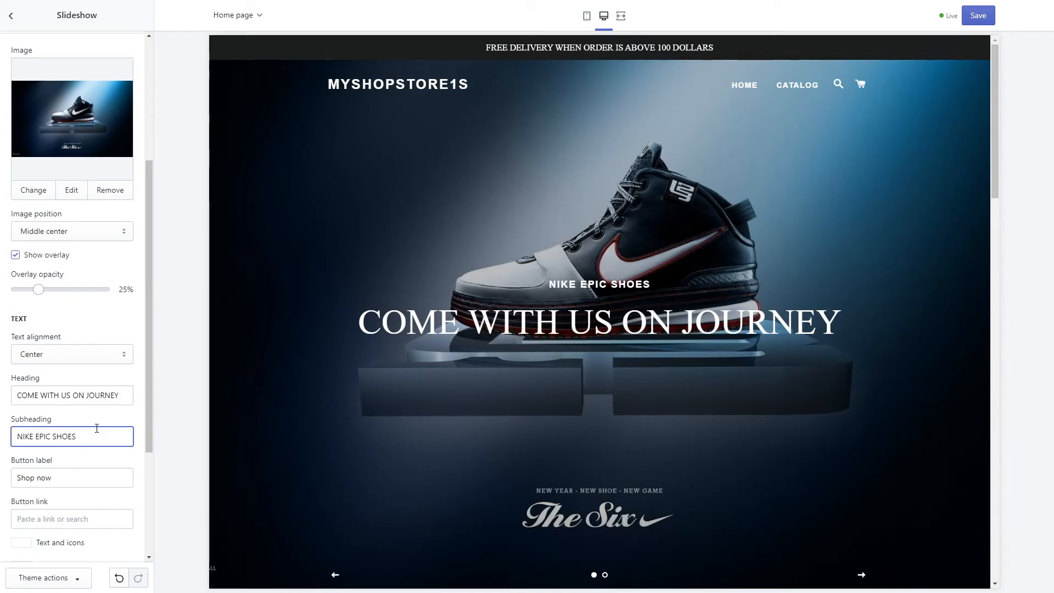
{"action": "scroll", "coordinate": [134, 488], "scroll_direction": "down", "scroll_amount": 3}
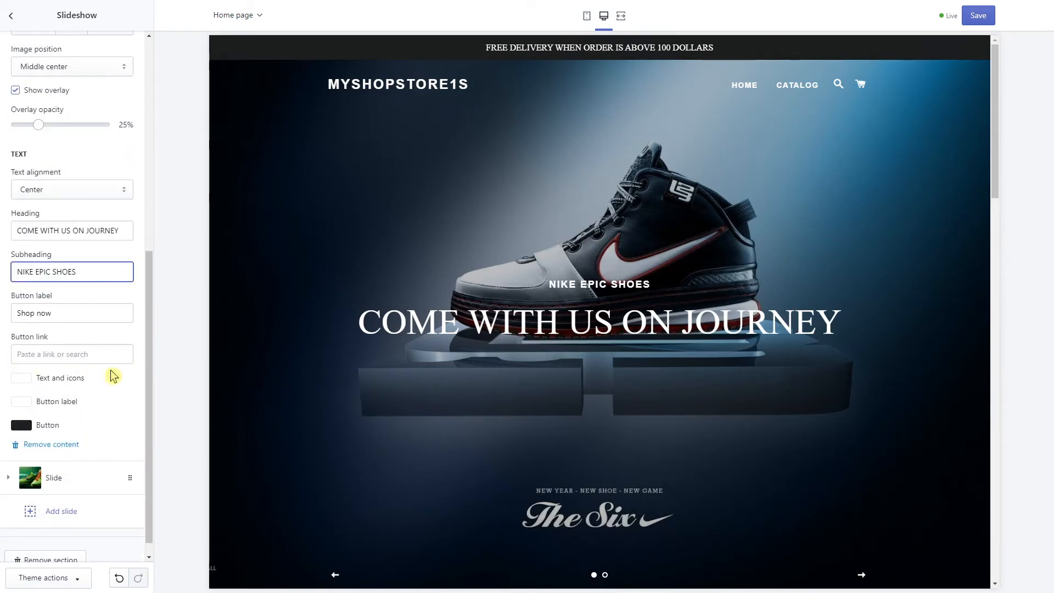
{"action": "scroll", "coordinate": [112, 376], "scroll_direction": "up", "scroll_amount": 2}
{"action": "scroll", "coordinate": [77, 285], "scroll_direction": "up", "scroll_amount": 2}
{"action": "scroll", "coordinate": [75, 305], "scroll_direction": "down", "scroll_amount": 1}
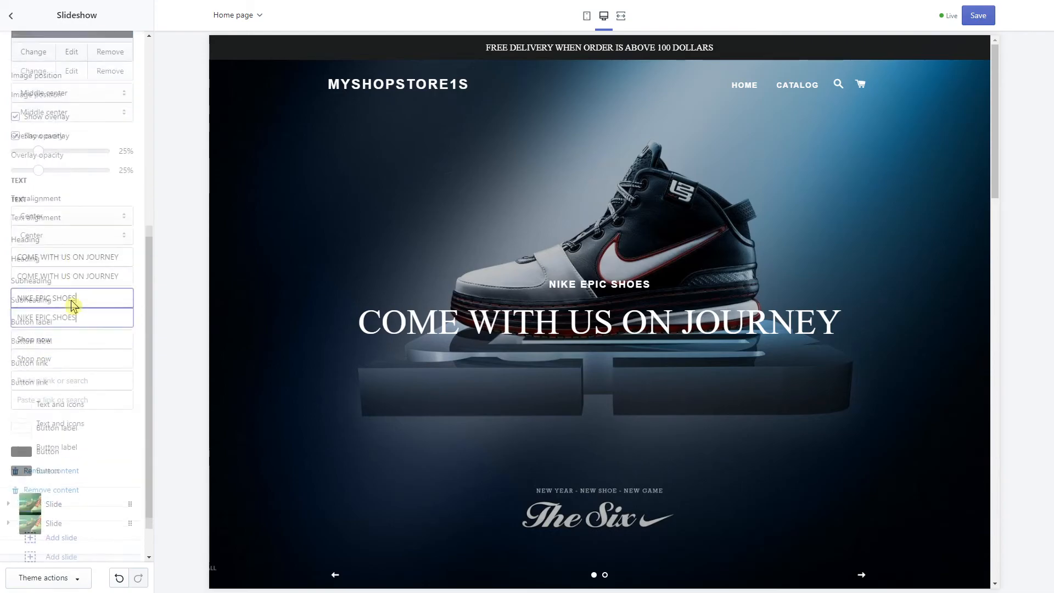
Look over the Newsletter section's subheading, then exit full-screen mode
{"action": "left_click", "coordinate": [11, 15]}
{"action": "scroll", "coordinate": [399, 376], "scroll_direction": "down", "scroll_amount": 5}
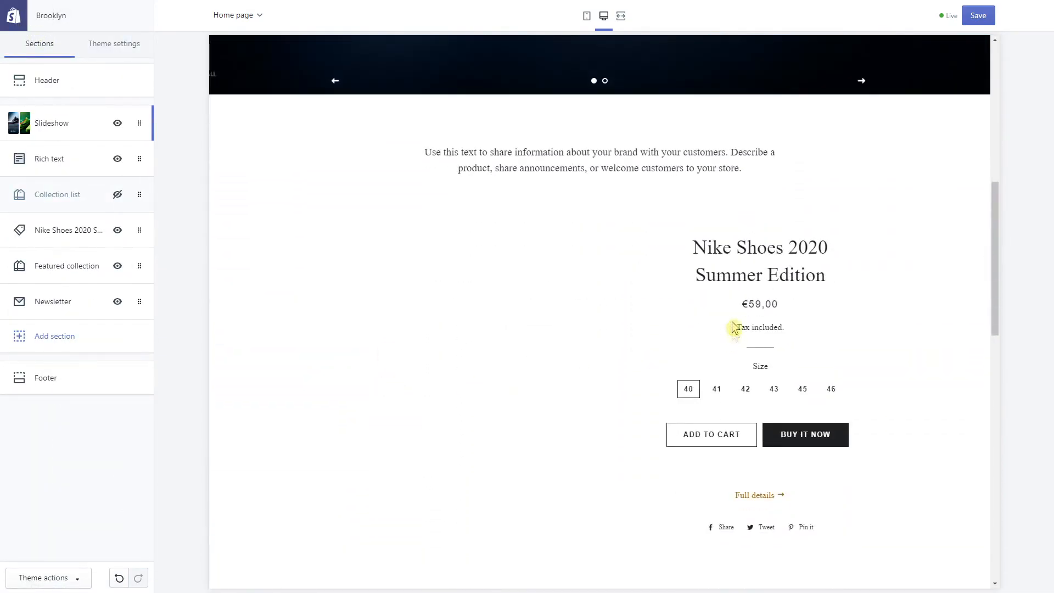
{"action": "scroll", "coordinate": [447, 364], "scroll_direction": "down", "scroll_amount": 10}
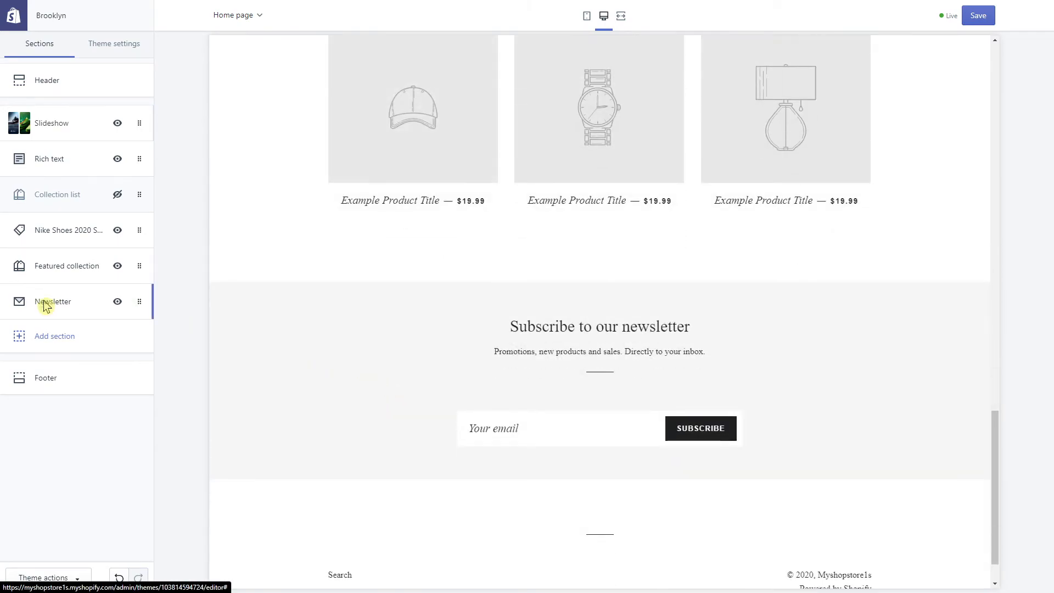
{"action": "left_click", "coordinate": [43, 302]}
{"action": "triple_click", "coordinate": [103, 155]}
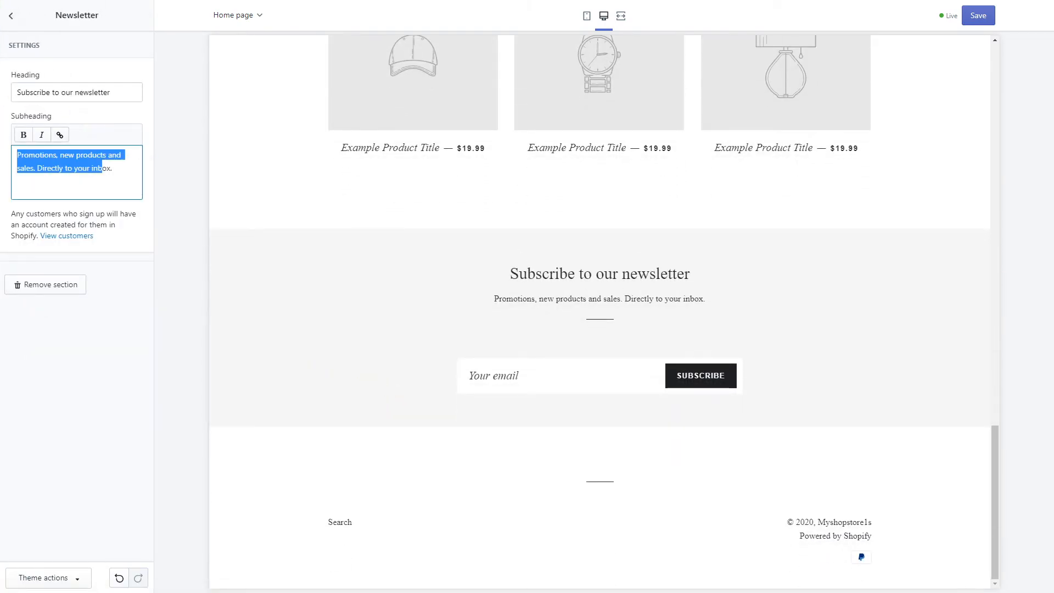
{"action": "left_click", "coordinate": [12, 16]}
{"action": "scroll", "coordinate": [435, 372], "scroll_direction": "up", "scroll_amount": 2}
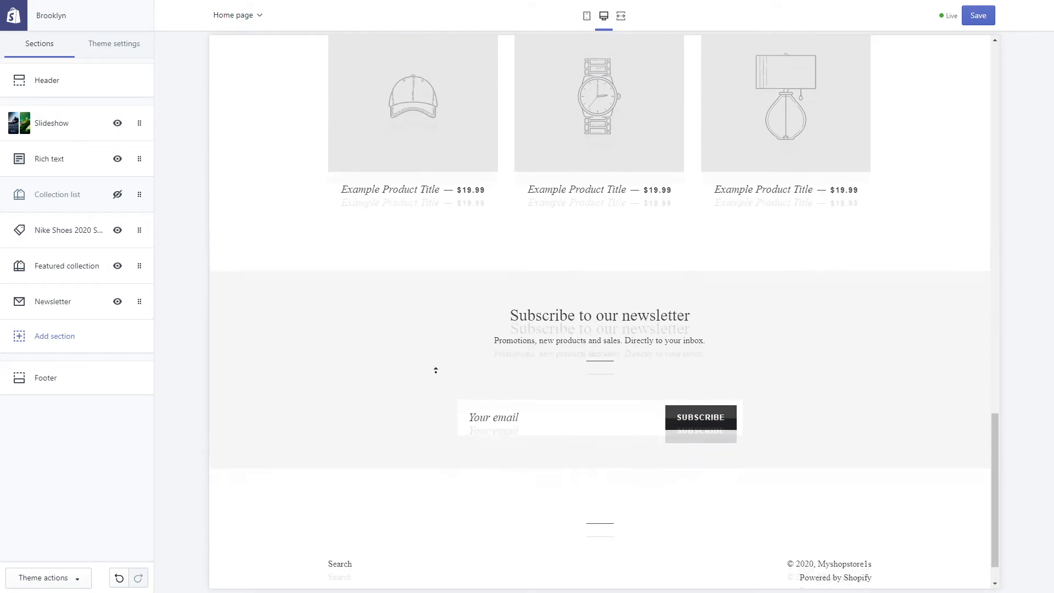
{"action": "key", "text": "F11"}
Go to Discounts and start a new discount code named BLACK FRIDAY
{"action": "left_click", "coordinate": [91, 8]}
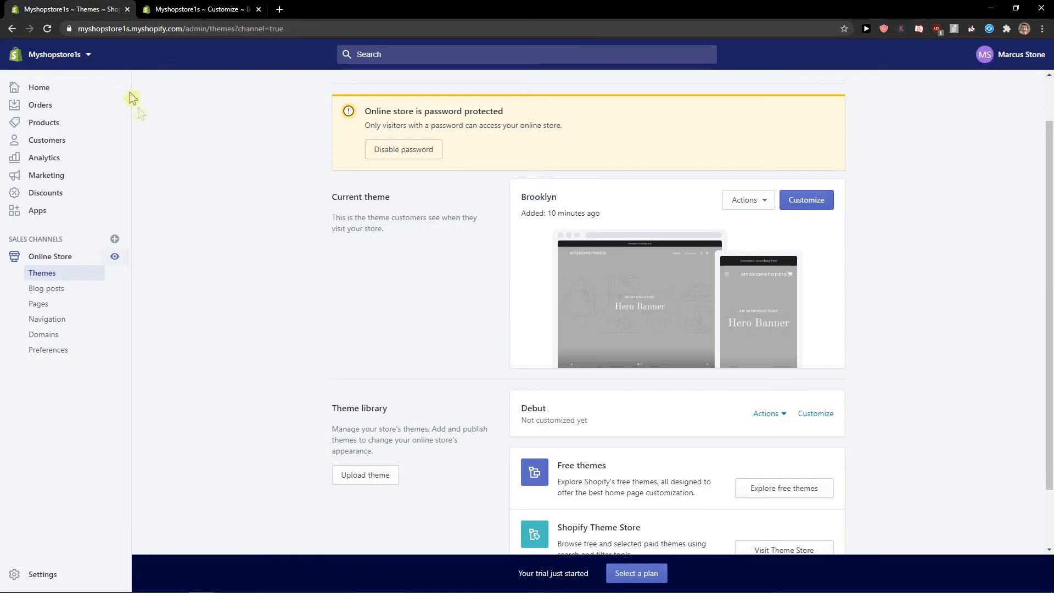
{"action": "left_click", "coordinate": [37, 193]}
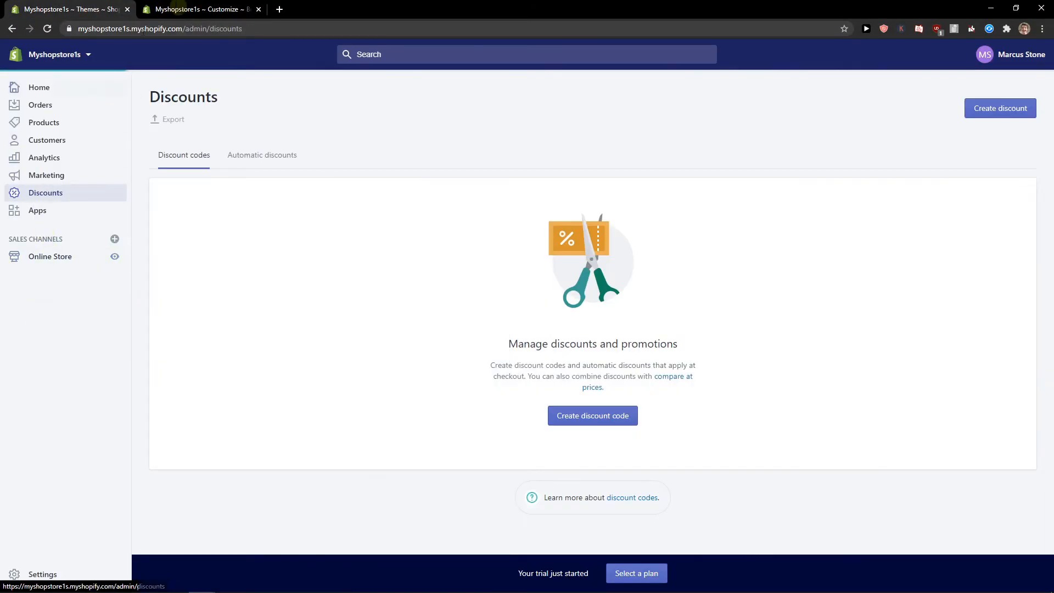
{"action": "left_click", "coordinate": [209, 9]}
{"action": "scroll", "coordinate": [342, 388], "scroll_direction": "up", "scroll_amount": 15}
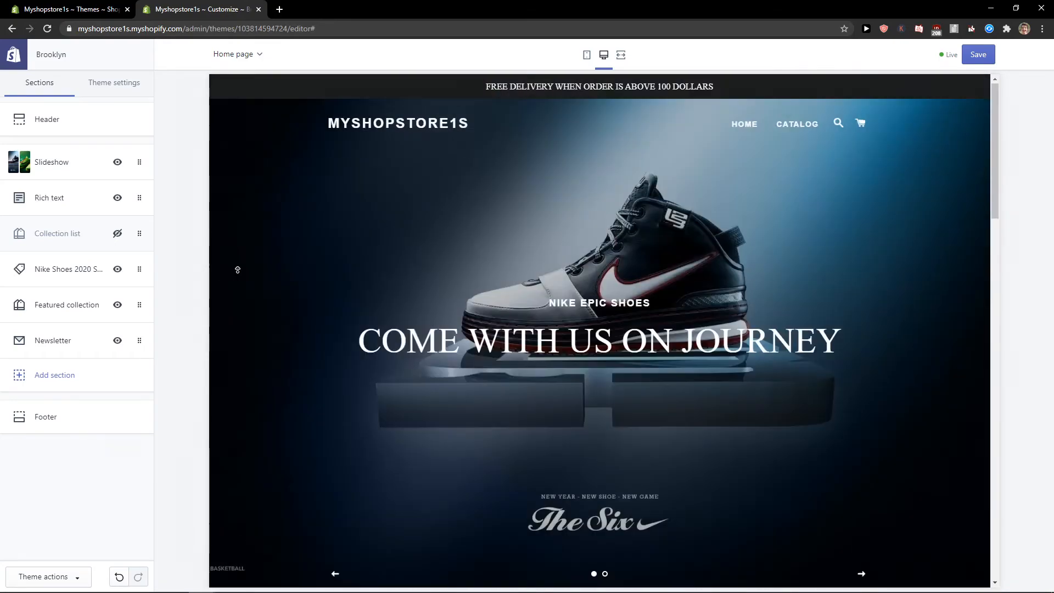
{"action": "left_click", "coordinate": [92, 7]}
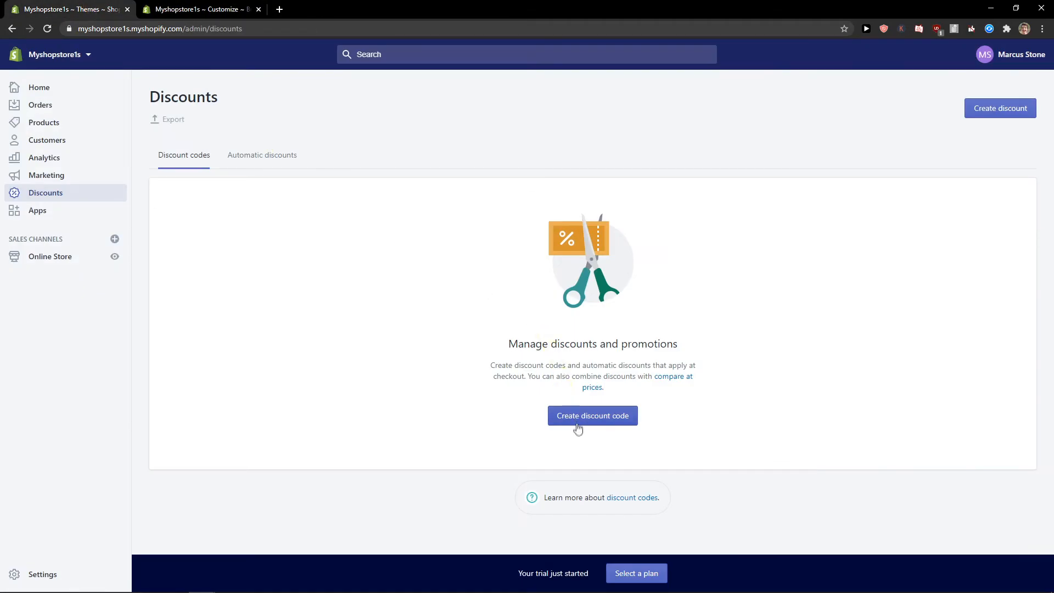
{"action": "left_click", "coordinate": [617, 417]}
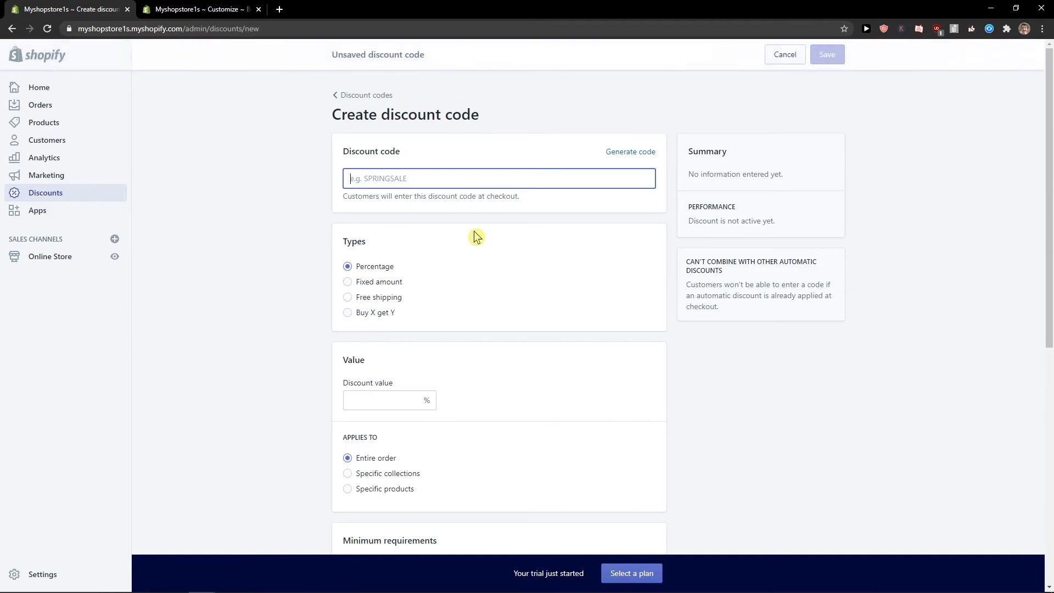
{"action": "type", "text": "BLACK FRIDAY"}
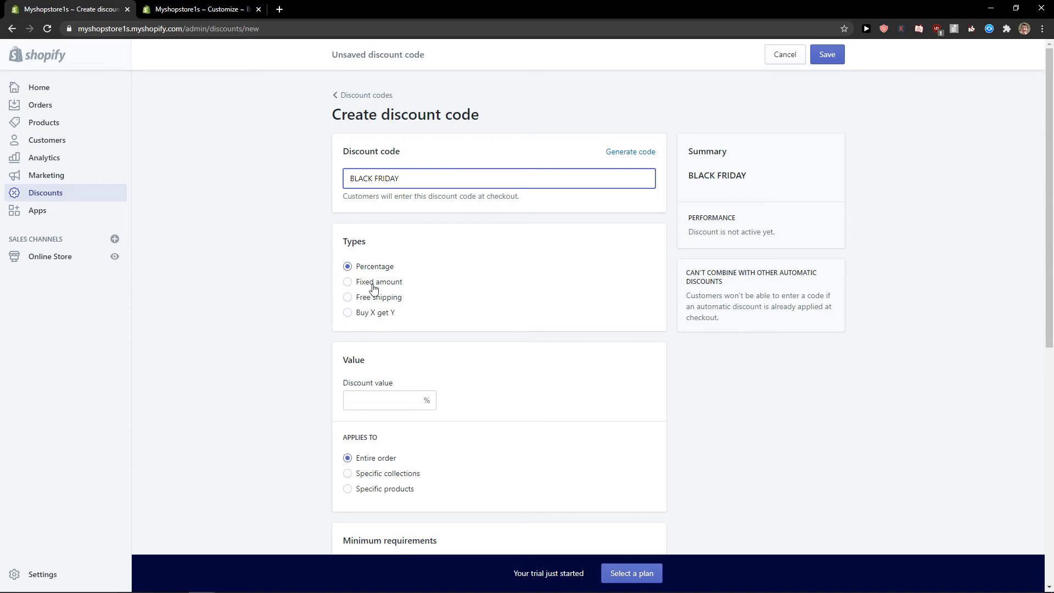
Make it a 30% percentage discount applying to the entire order
{"action": "left_click", "coordinate": [372, 305]}
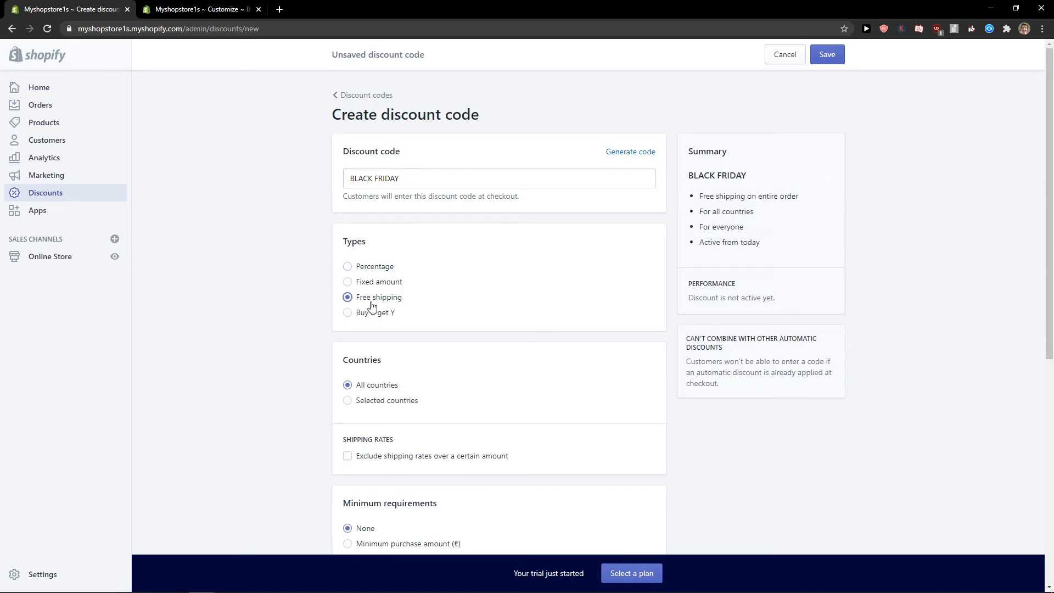
{"action": "left_click", "coordinate": [378, 273]}
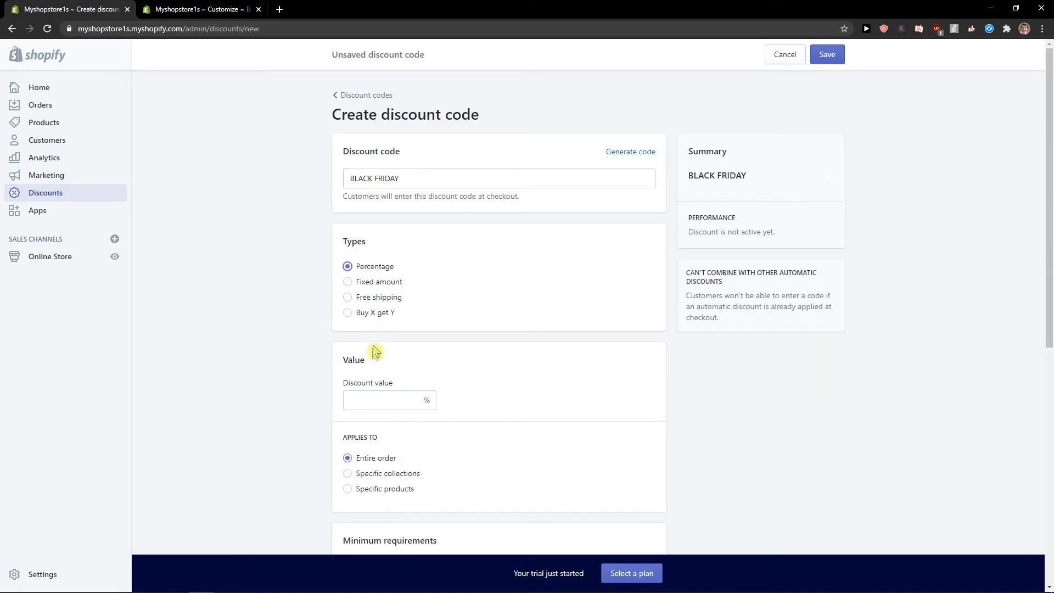
{"action": "scroll", "coordinate": [543, 310], "scroll_direction": "down", "scroll_amount": 1}
{"action": "type", "text": "30"}
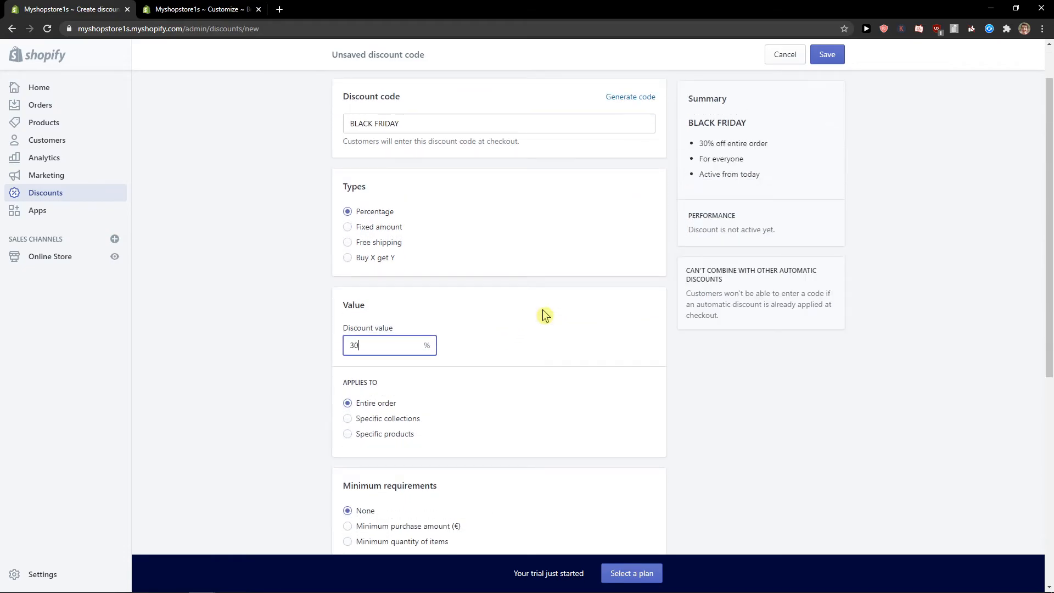
{"action": "left_click", "coordinate": [563, 314]}
{"action": "left_click", "coordinate": [362, 436]}
{"action": "left_click", "coordinate": [371, 406]}
Require a minimum purchase amount of €50.00
{"action": "scroll", "coordinate": [399, 424], "scroll_direction": "down", "scroll_amount": 2}
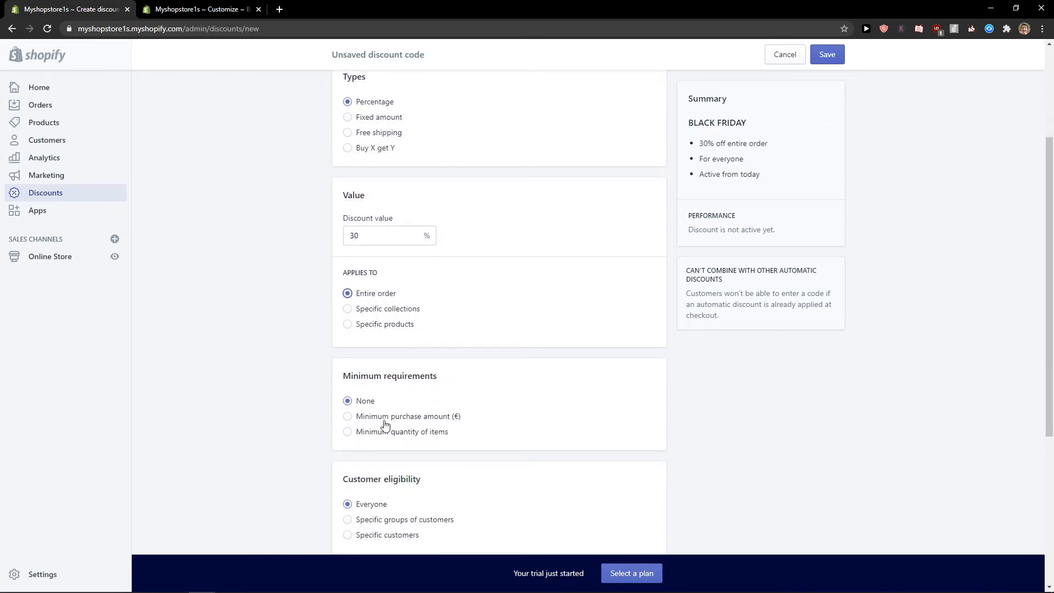
{"action": "left_click", "coordinate": [386, 420]}
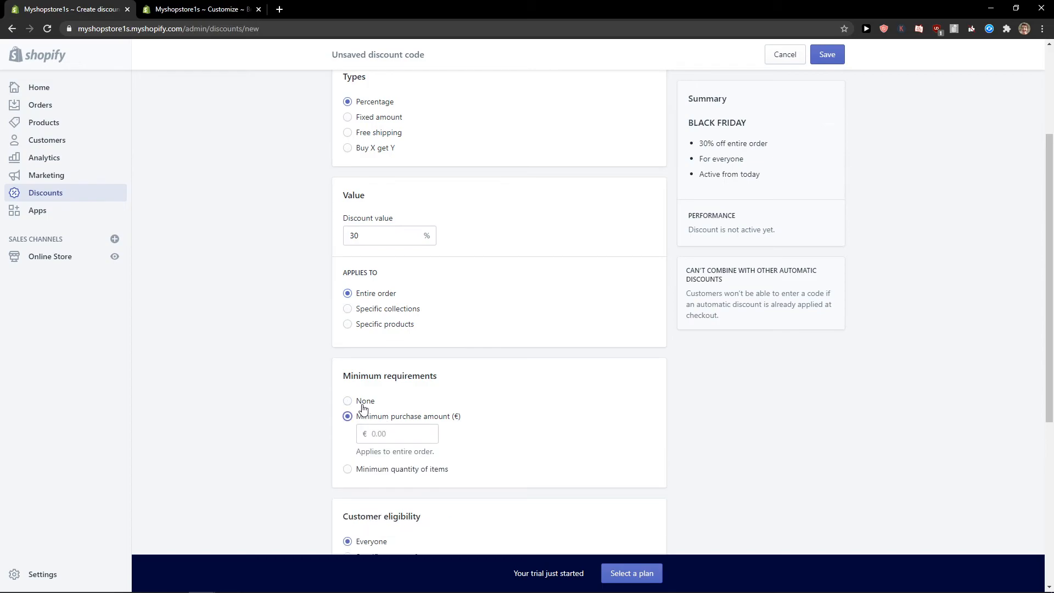
{"action": "left_click", "coordinate": [364, 403]}
{"action": "scroll", "coordinate": [423, 418], "scroll_direction": "down", "scroll_amount": 1}
{"action": "left_click", "coordinate": [411, 363]}
{"action": "left_click", "coordinate": [406, 375]}
{"action": "type", "text": "50"}
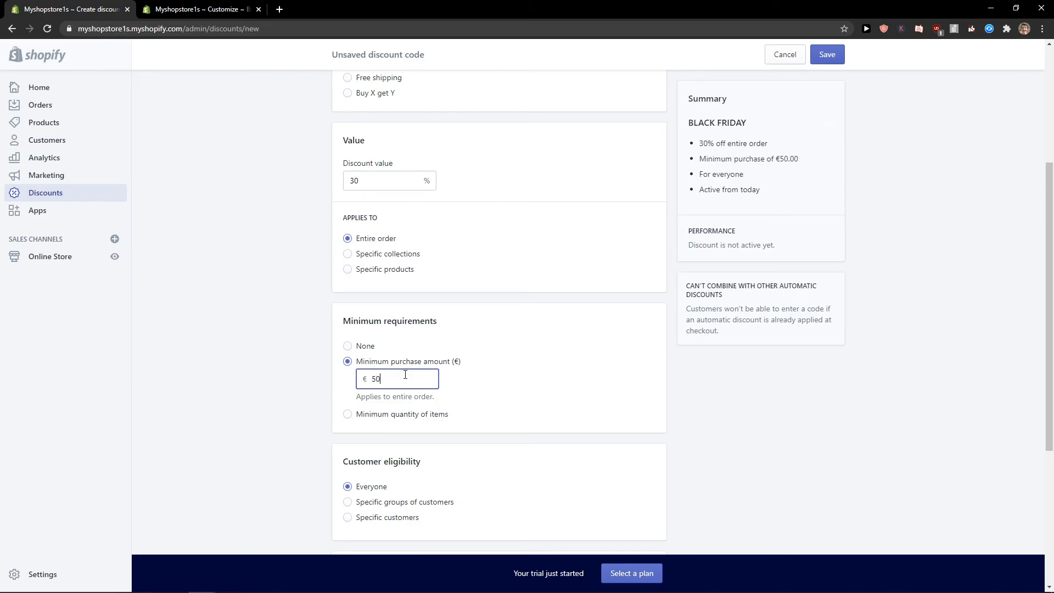
Leave the start date unchanged and save the BLACK FRIDAY discount code
{"action": "scroll", "coordinate": [482, 374], "scroll_direction": "up", "scroll_amount": 4}
{"action": "scroll", "coordinate": [481, 367], "scroll_direction": "down", "scroll_amount": 8}
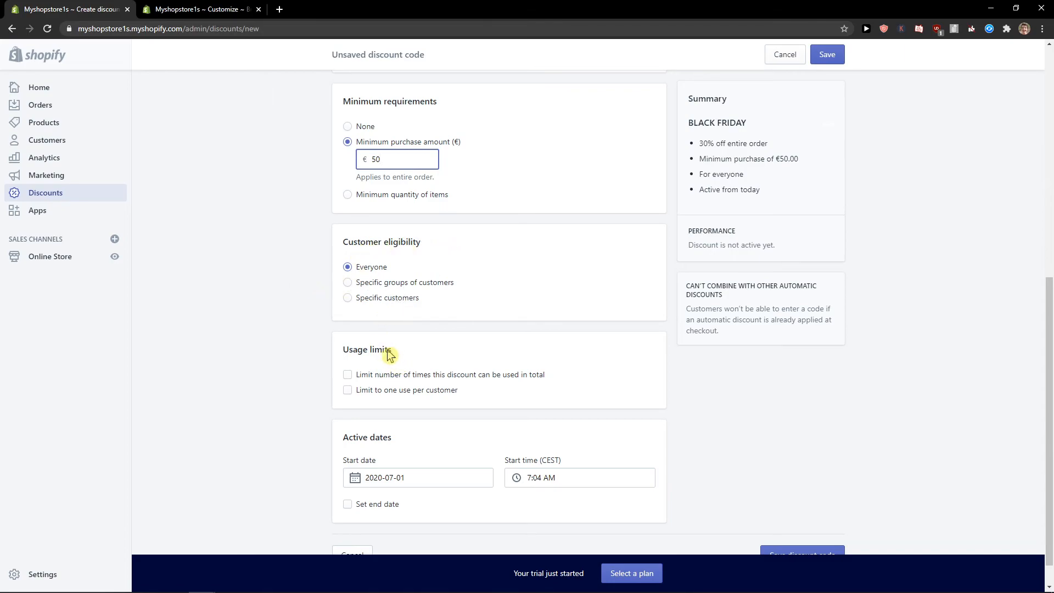
{"action": "scroll", "coordinate": [382, 388], "scroll_direction": "down", "scroll_amount": 1}
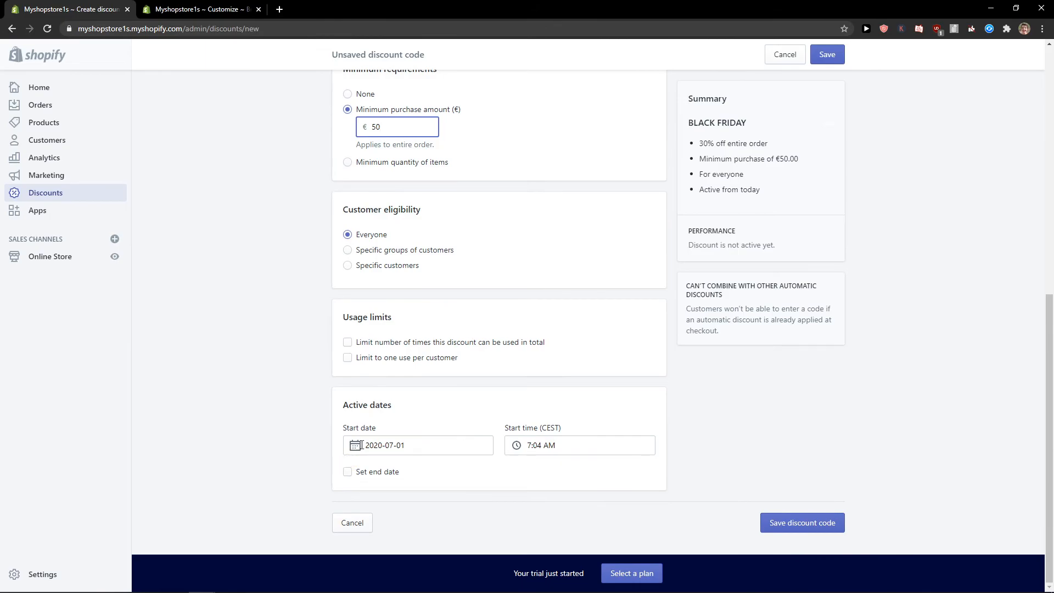
{"action": "left_click", "coordinate": [413, 446]}
{"action": "left_click", "coordinate": [230, 452]}
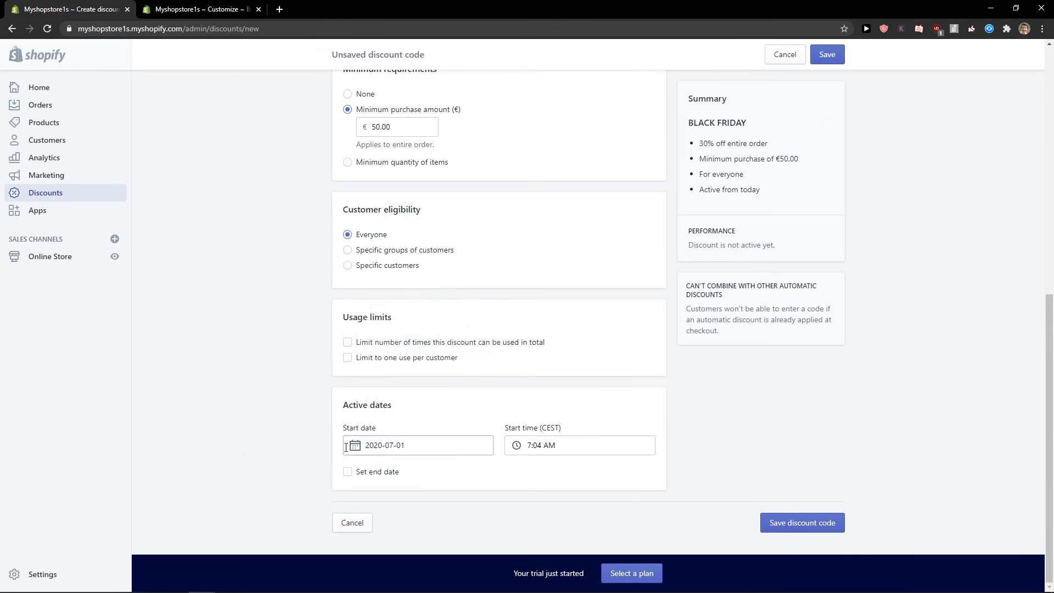
{"action": "scroll", "coordinate": [932, 254], "scroll_direction": "up", "scroll_amount": 9}
{"action": "scroll", "coordinate": [932, 254], "scroll_direction": "down", "scroll_amount": 9}
{"action": "left_click", "coordinate": [782, 531]}
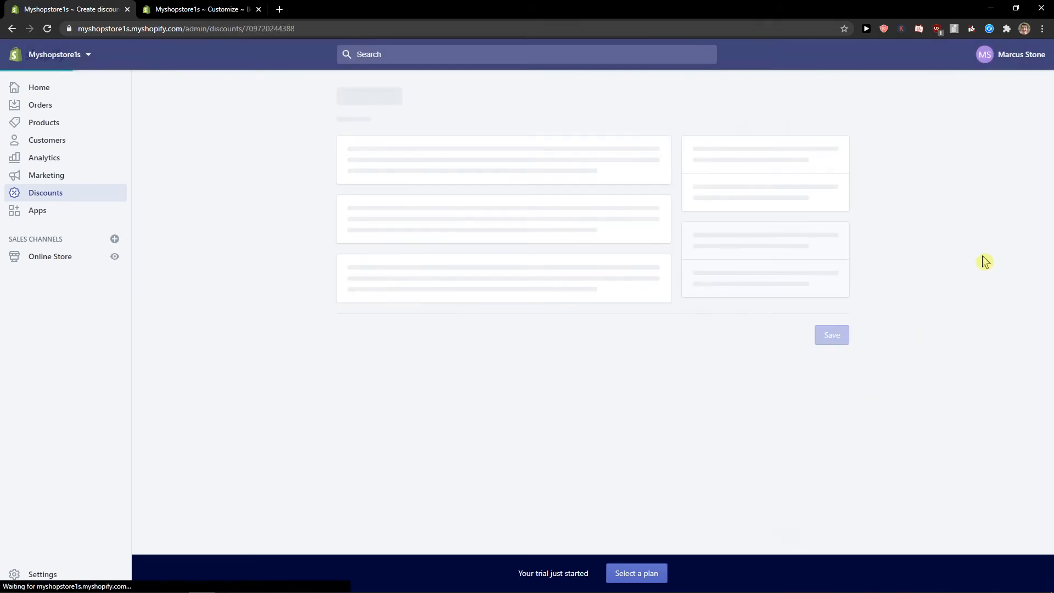
Review the BLACK FRIDAY summary card, then go to Online Store Themes with Brooklyn current
{"action": "scroll", "coordinate": [861, 441], "scroll_direction": "down", "scroll_amount": 1}
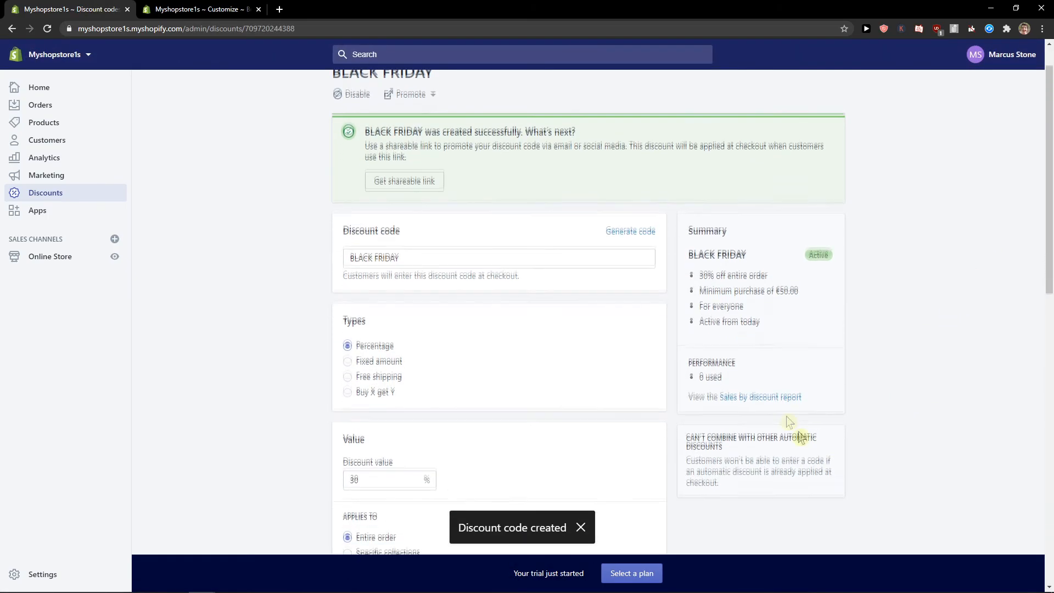
{"action": "left_click_drag", "start_coordinate": [758, 320], "coordinate": [721, 276]}
{"action": "left_click_drag", "start_coordinate": [775, 333], "coordinate": [703, 230]}
{"action": "left_click_drag", "start_coordinate": [771, 329], "coordinate": [666, 212]}
{"action": "left_click_drag", "start_coordinate": [796, 345], "coordinate": [691, 224]}
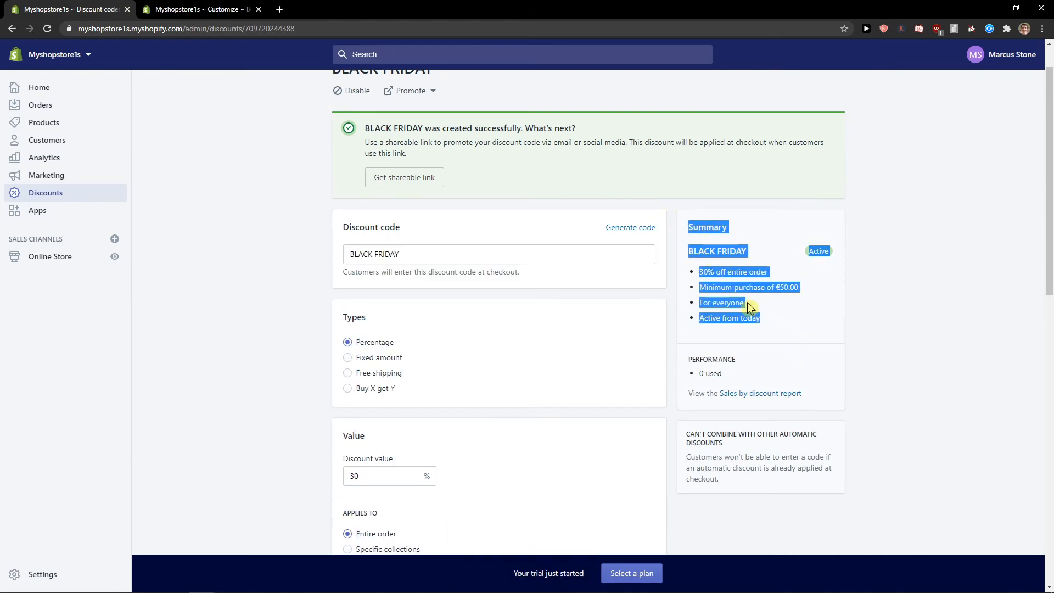
{"action": "left_click", "coordinate": [750, 308]}
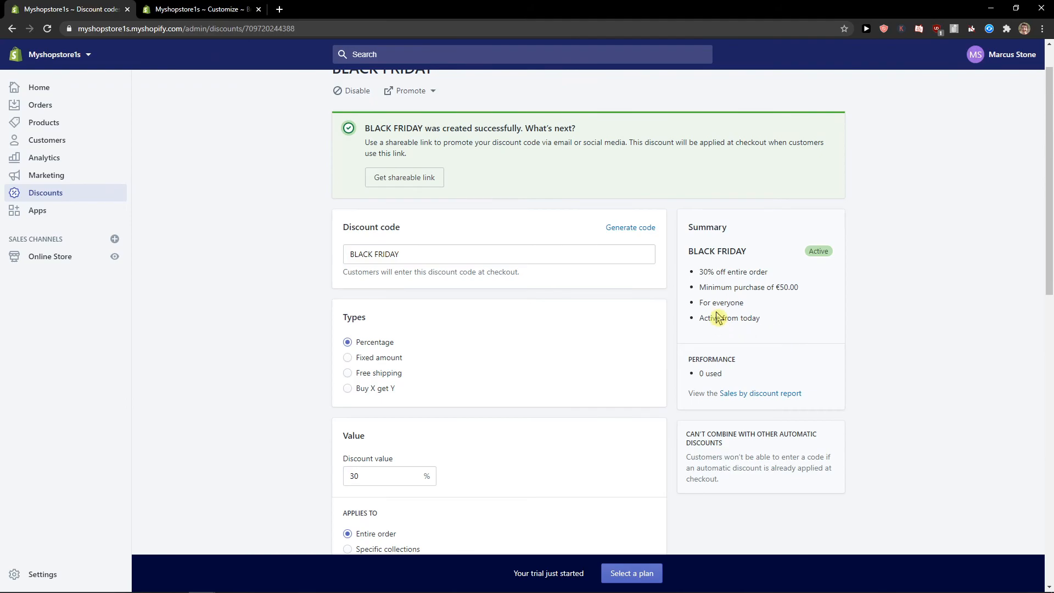
{"action": "scroll", "coordinate": [718, 317], "scroll_direction": "down", "scroll_amount": 3}
{"action": "left_click", "coordinate": [38, 256]}
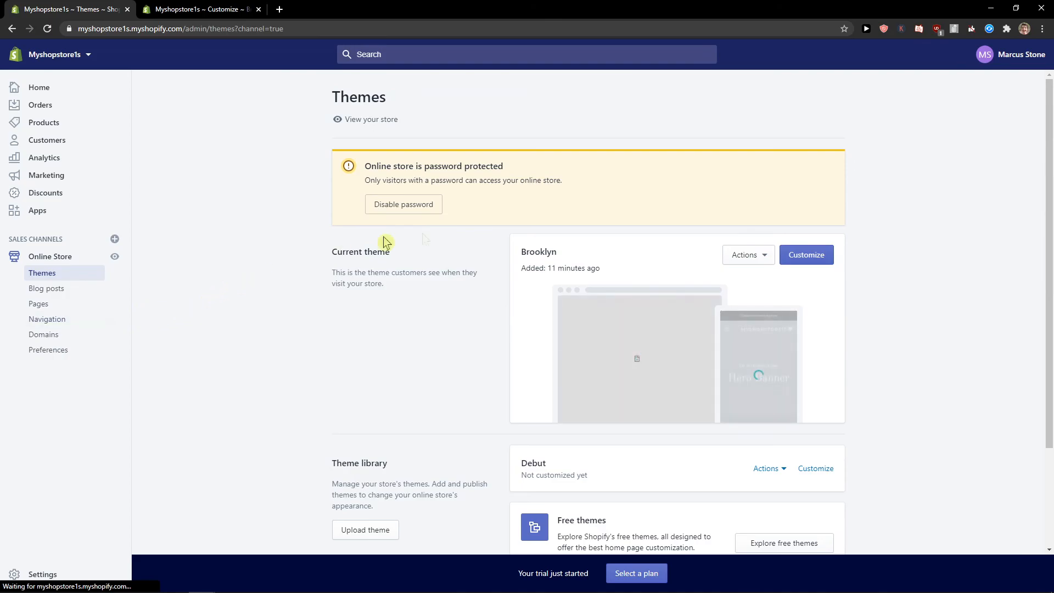
Open the live storefront in a new tab and save the Brooklyn home page customisations
{"action": "scroll", "coordinate": [200, 304], "scroll_direction": "down", "scroll_amount": 1}
{"action": "left_click", "coordinate": [114, 256]}
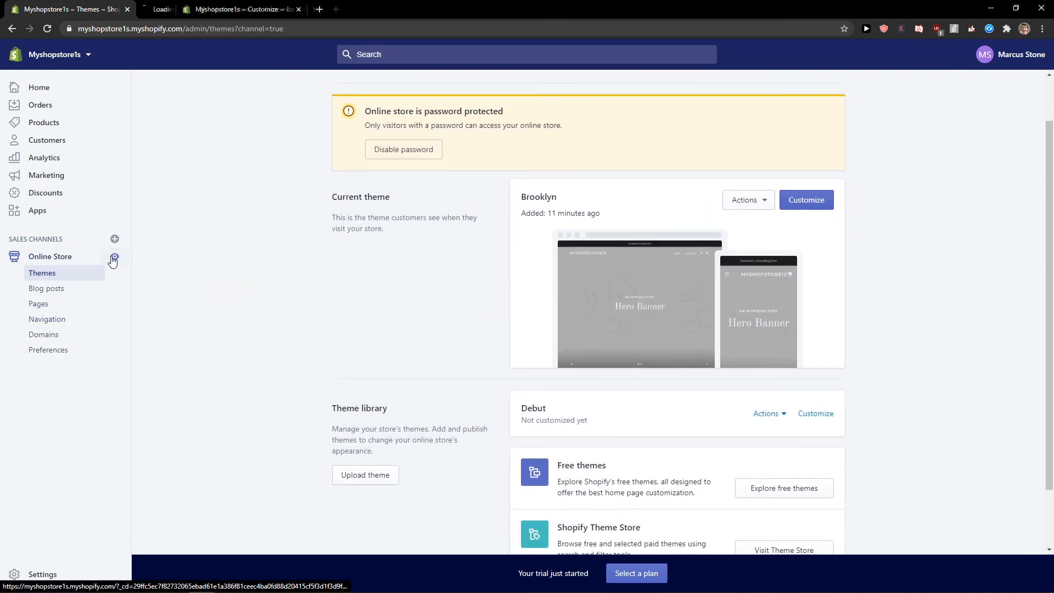
{"action": "left_click", "coordinate": [280, 8]}
{"action": "left_click", "coordinate": [160, 9]}
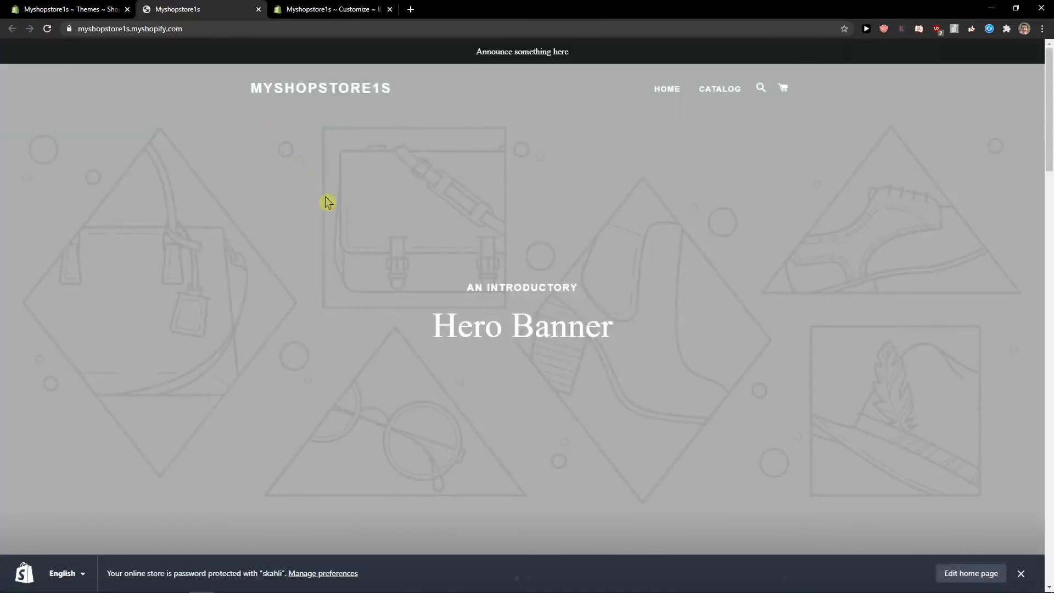
{"action": "scroll", "coordinate": [330, 201], "scroll_direction": "down", "scroll_amount": 6}
{"action": "left_click_drag", "start_coordinate": [329, 9], "coordinate": [198, 9]}
{"action": "left_click", "coordinate": [978, 55]}
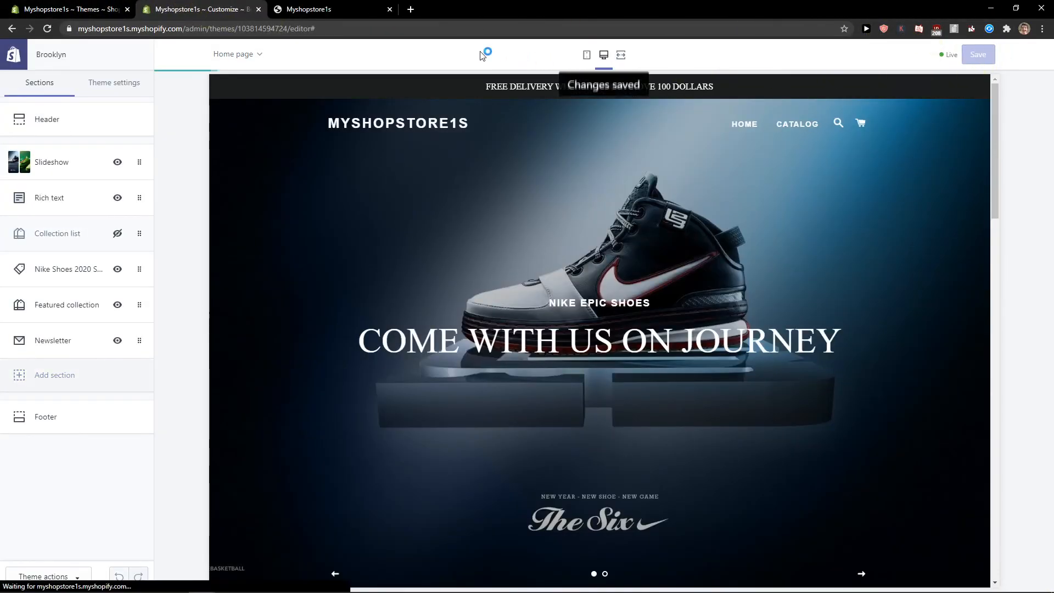
Try the mobile and full-screen previews, then reload the storefront to see the saved changes
{"action": "left_click", "coordinate": [587, 54]}
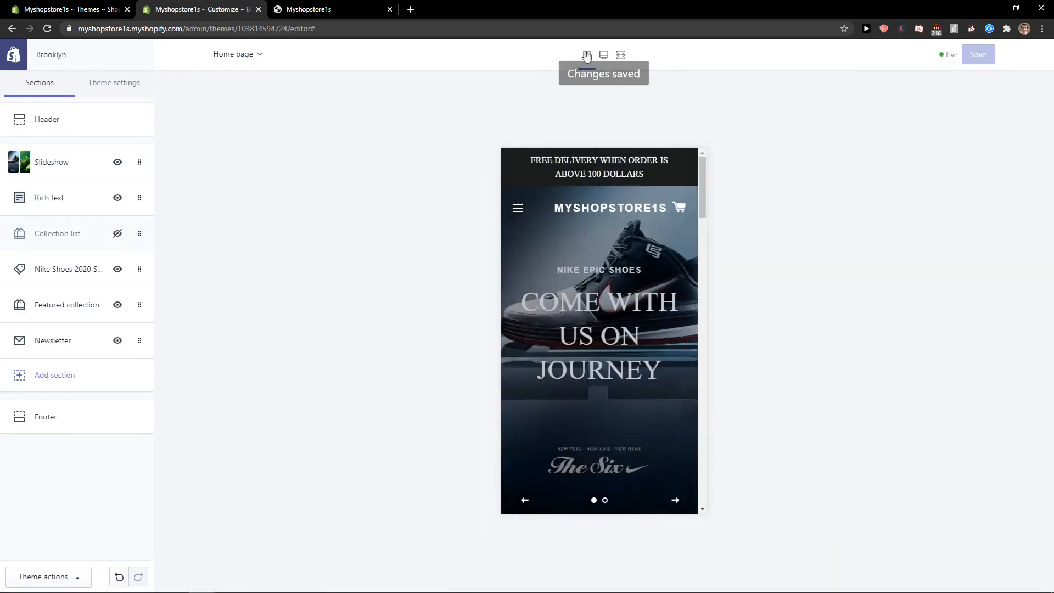
{"action": "left_click", "coordinate": [620, 54]}
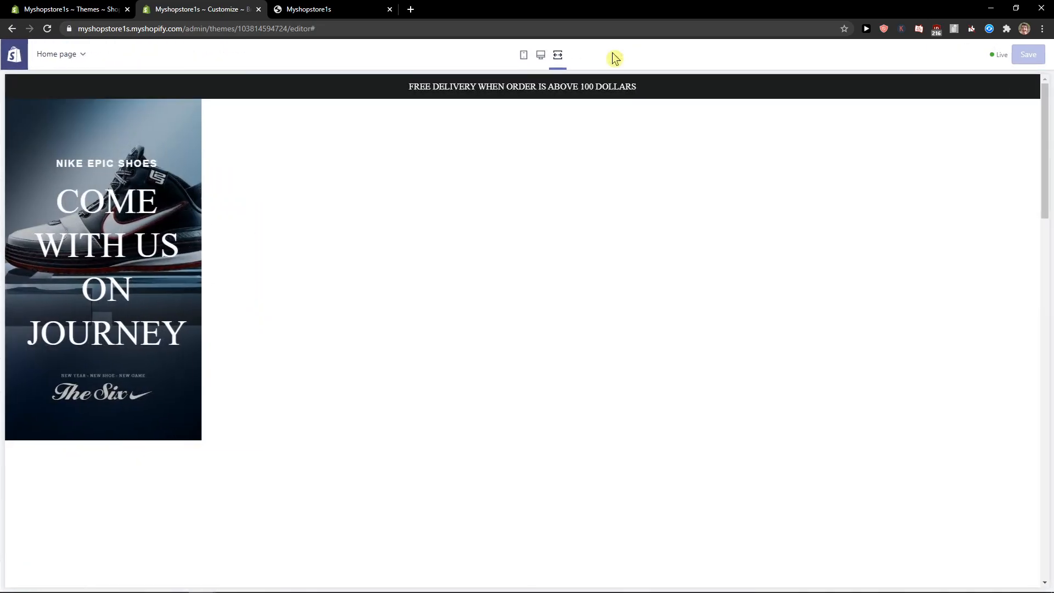
{"action": "left_click", "coordinate": [520, 55]}
{"action": "key", "text": "ctrl+Tab"}
{"action": "key", "text": "F5"}
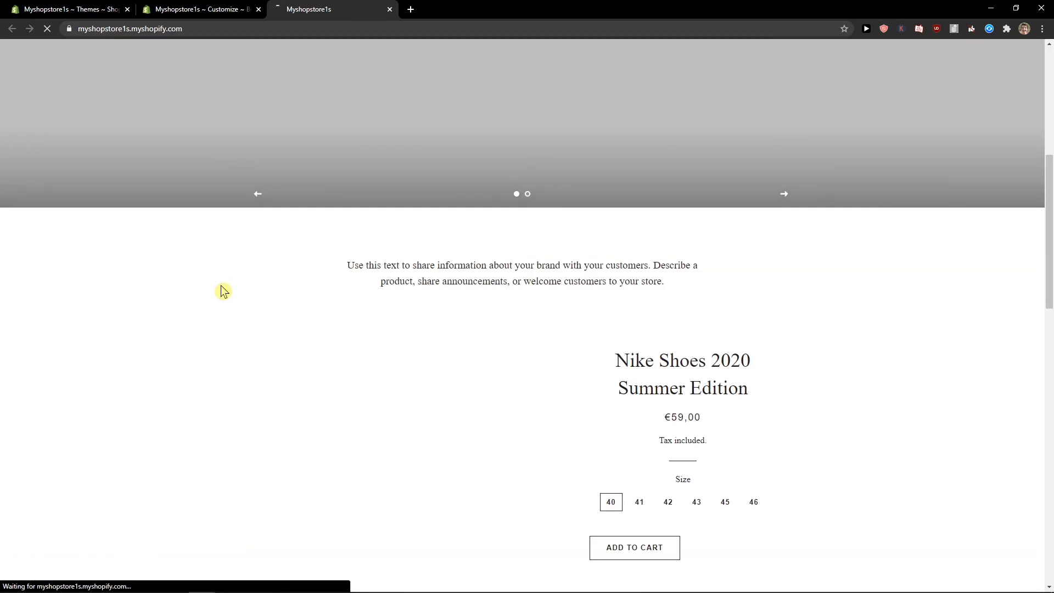
{"action": "scroll", "coordinate": [1043, 505], "scroll_direction": "down", "scroll_amount": 2}
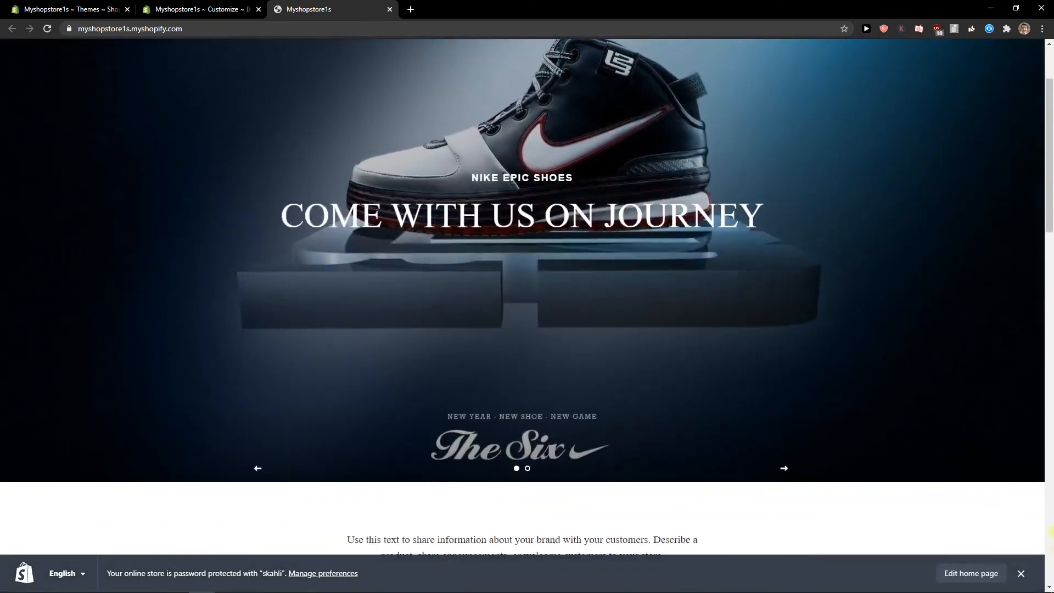
{"action": "left_click", "coordinate": [1021, 574]}
{"action": "middle_click", "coordinate": [867, 455]}
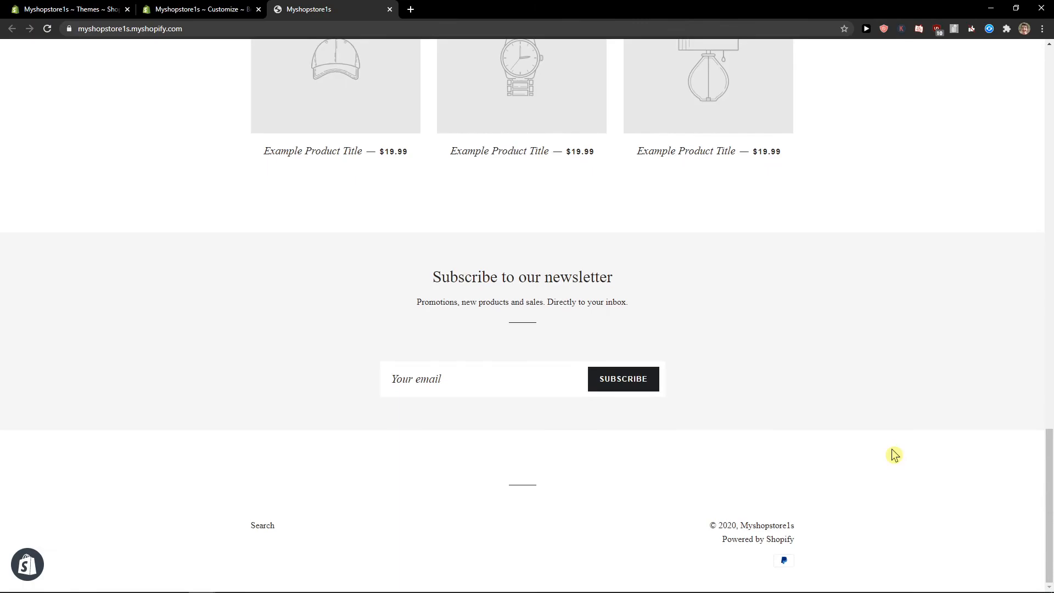
{"action": "scroll", "coordinate": [862, 434], "scroll_direction": "up", "scroll_amount": 15}
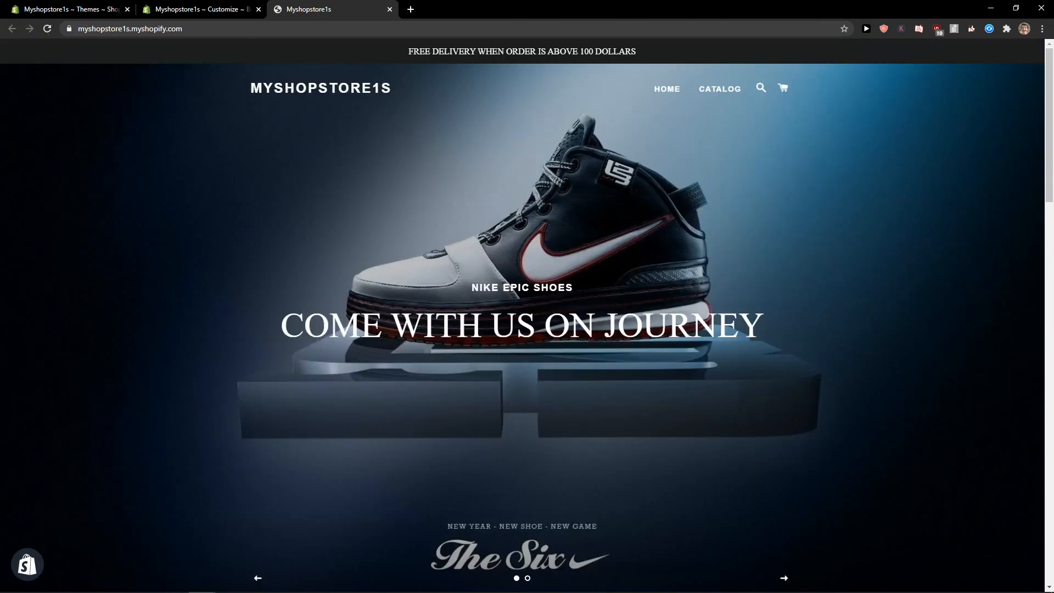
{"action": "left_click", "coordinate": [165, 9]}
Visit the empty Blog posts page, then Apps suggesting Oberlo, Order Printer, Product Reviews and Kit
{"action": "left_click", "coordinate": [118, 9]}
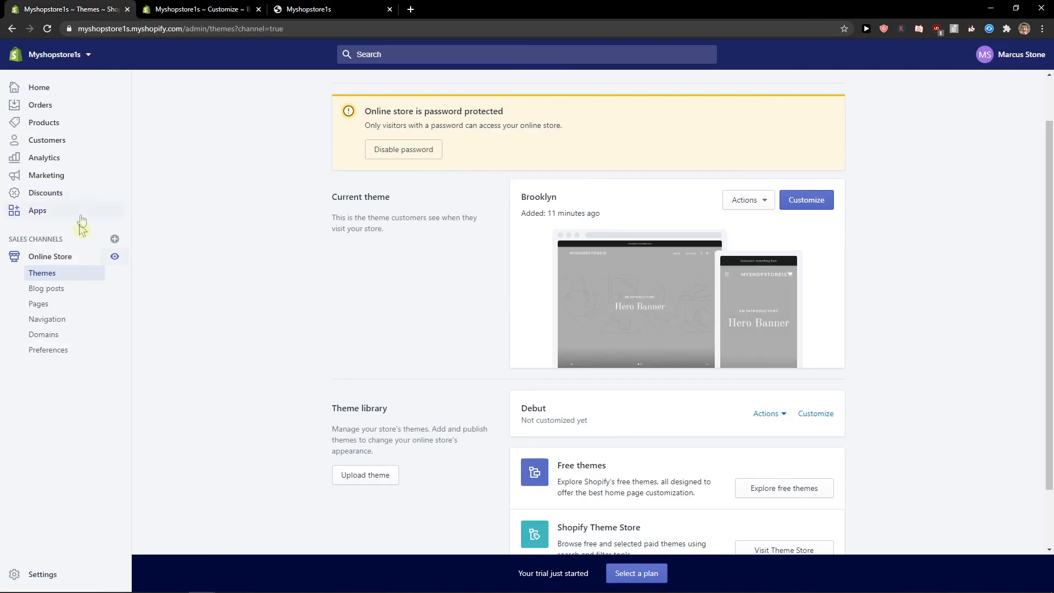
{"action": "left_click", "coordinate": [69, 295]}
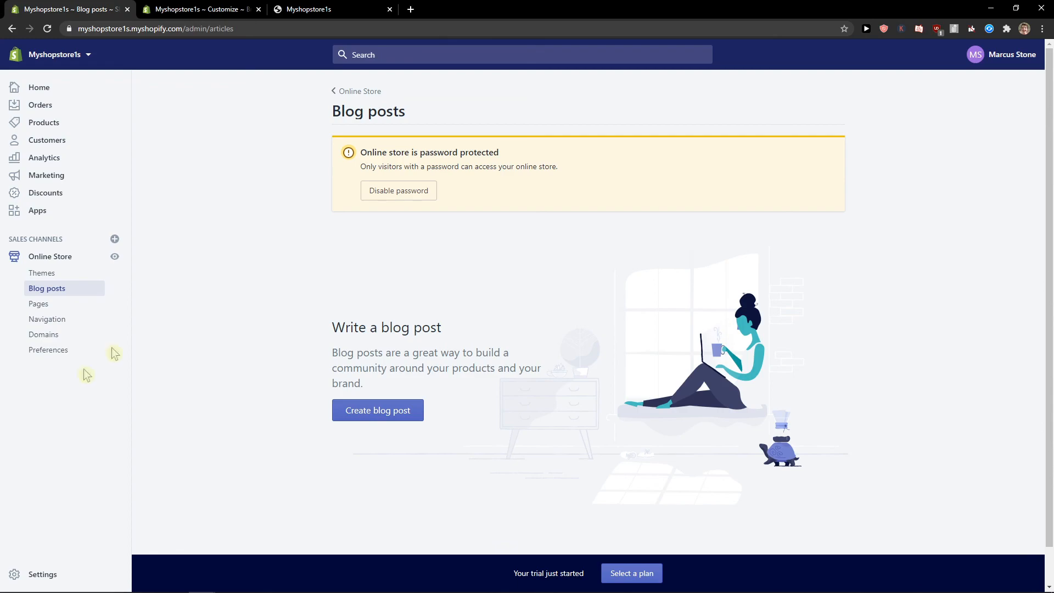
{"action": "left_click", "coordinate": [114, 219]}
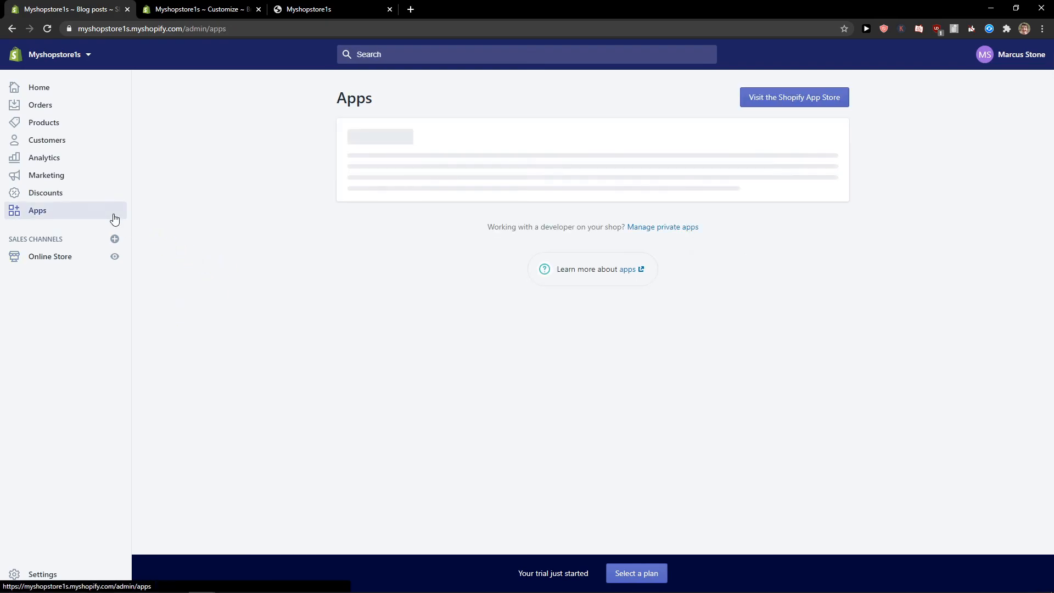
{"action": "left_click_drag", "start_coordinate": [290, 136], "coordinate": [779, 257]}
{"action": "left_click", "coordinate": [829, 301]}
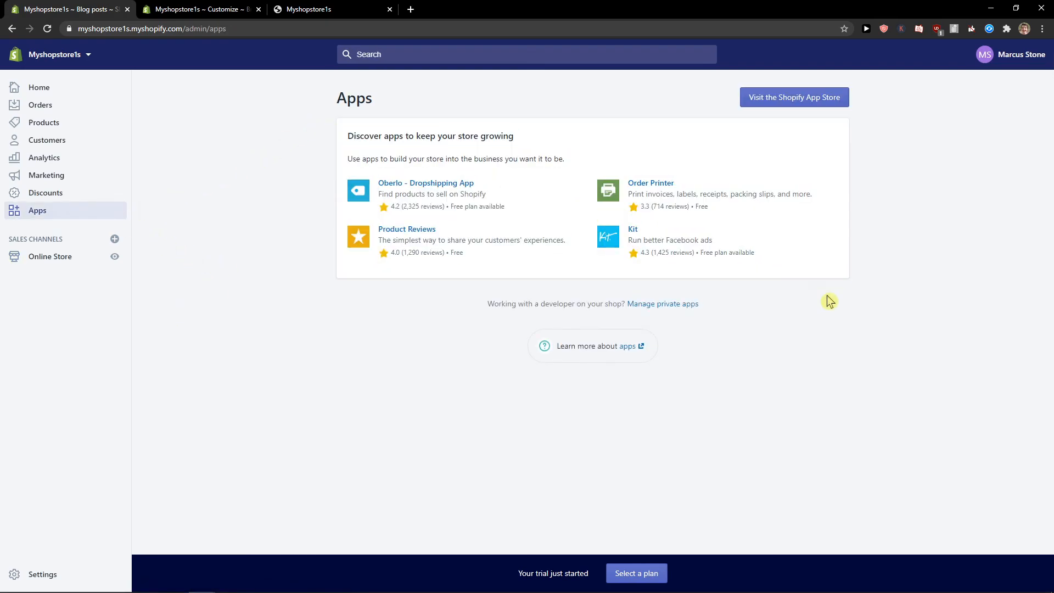